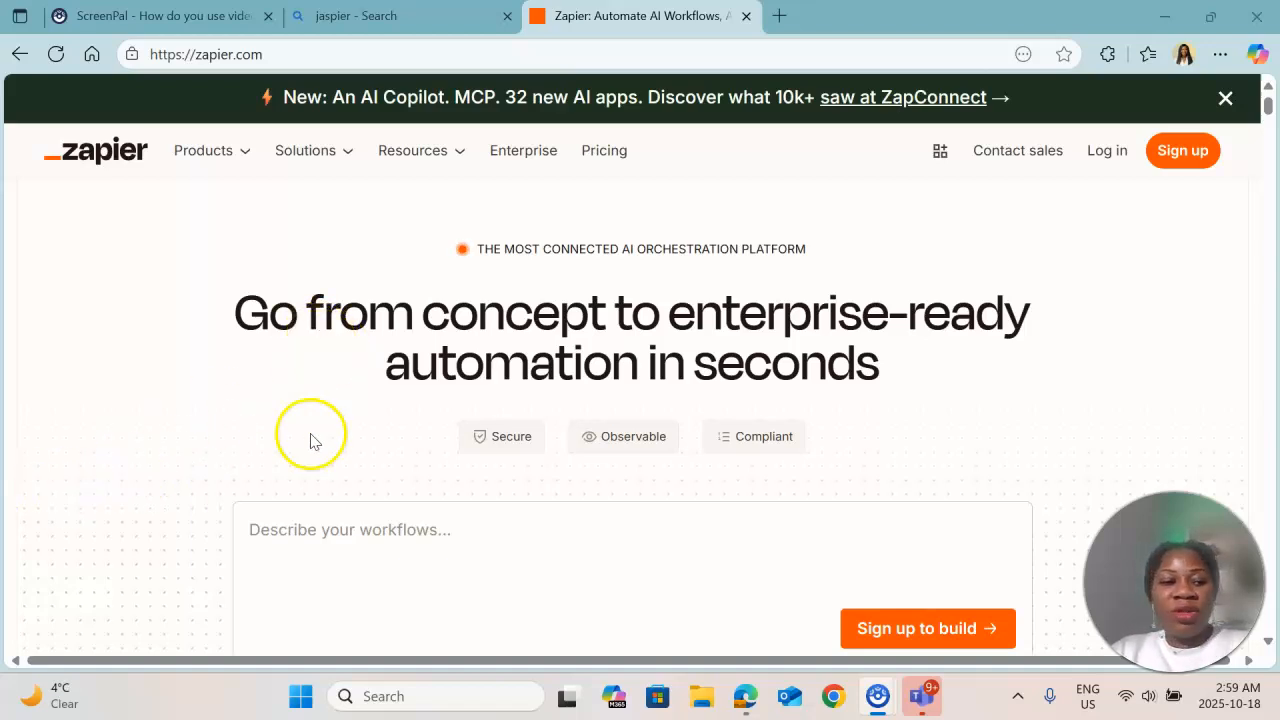
# - Sign up for a new Zapier account using the Google sign-up option
pyautogui.click(1185, 158)
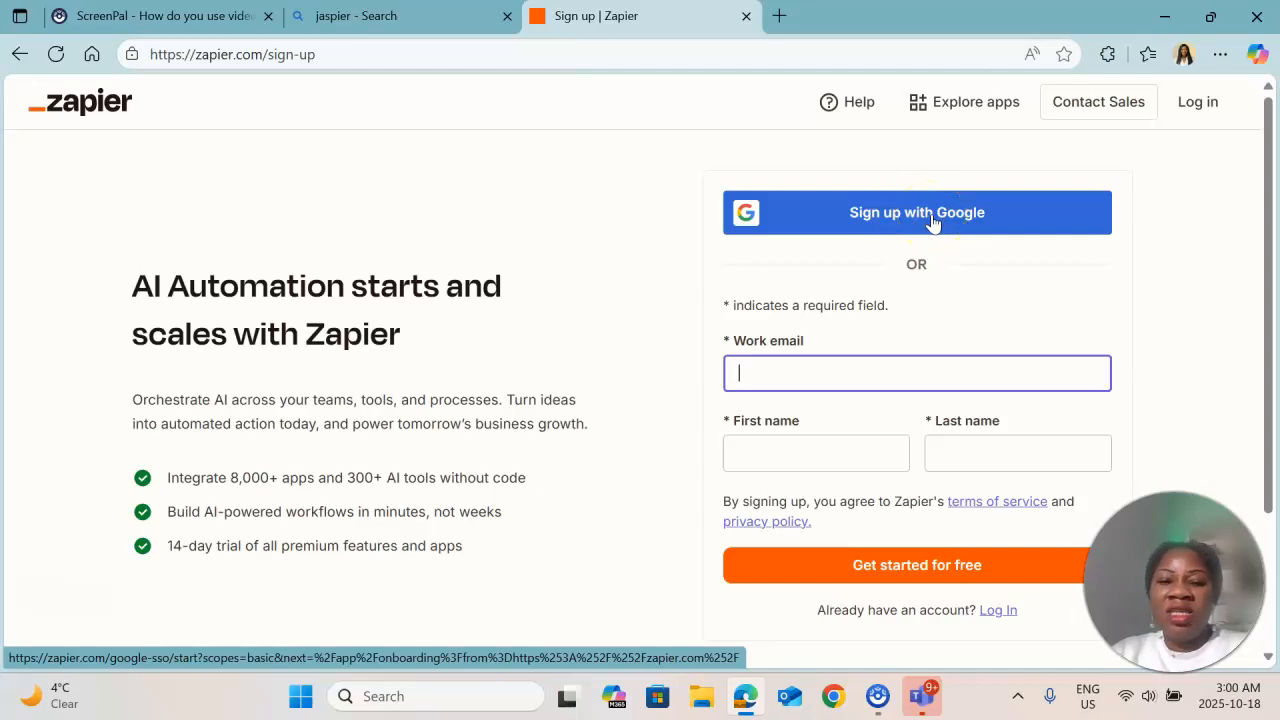
pyautogui.click(789, 232)
pyautogui.click(165, 445)
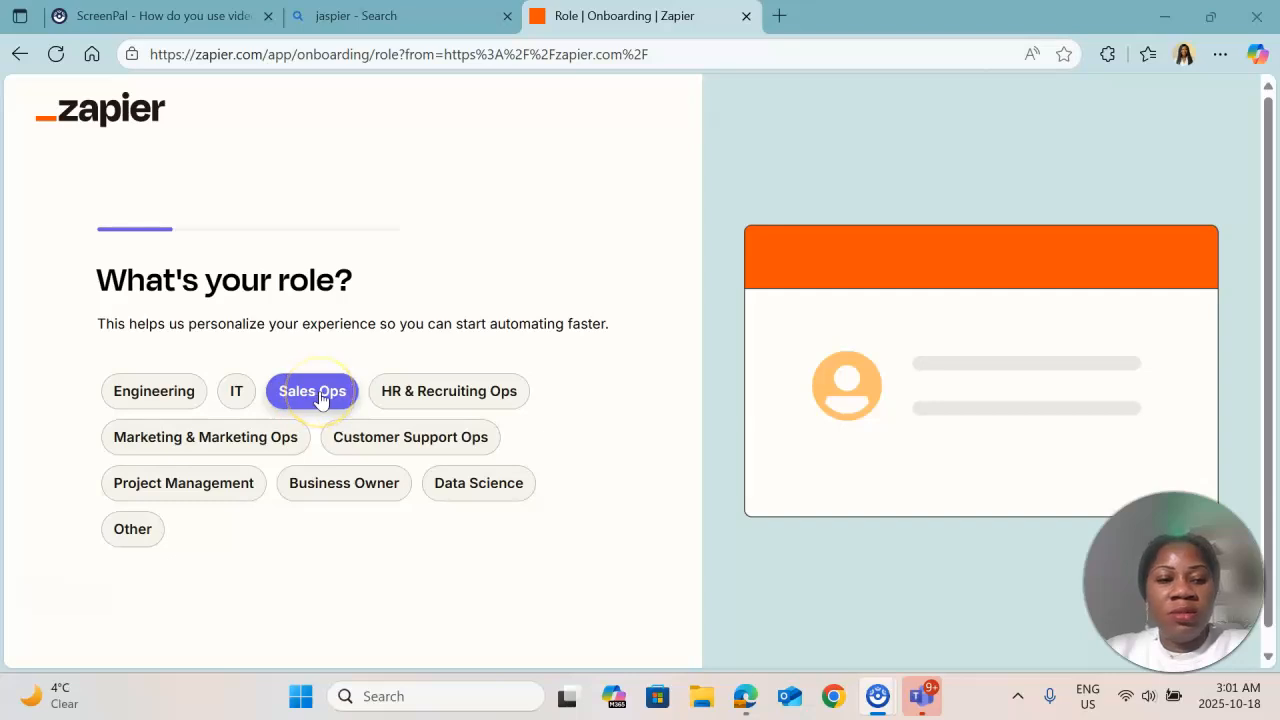
# - Answer the onboarding questions with the role Marketing & Marketing Ops and a company size of 1-49
pyautogui.click(265, 446)
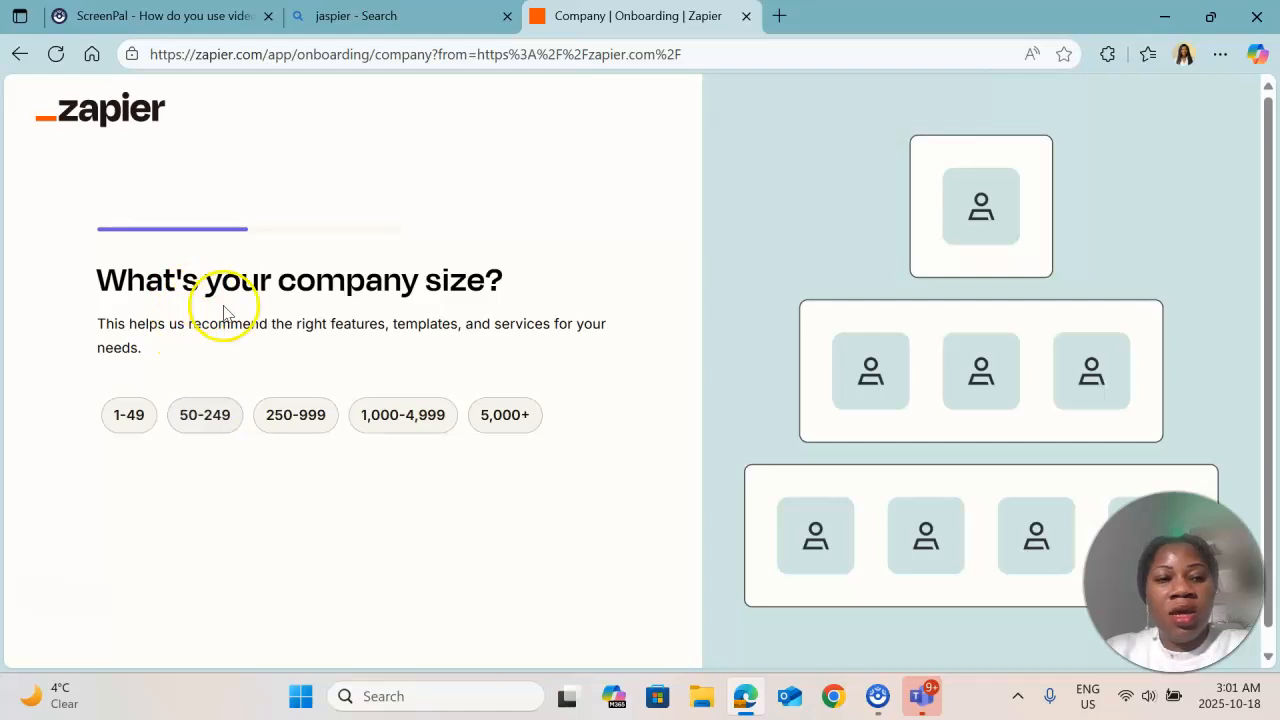
pyautogui.click(129, 417)
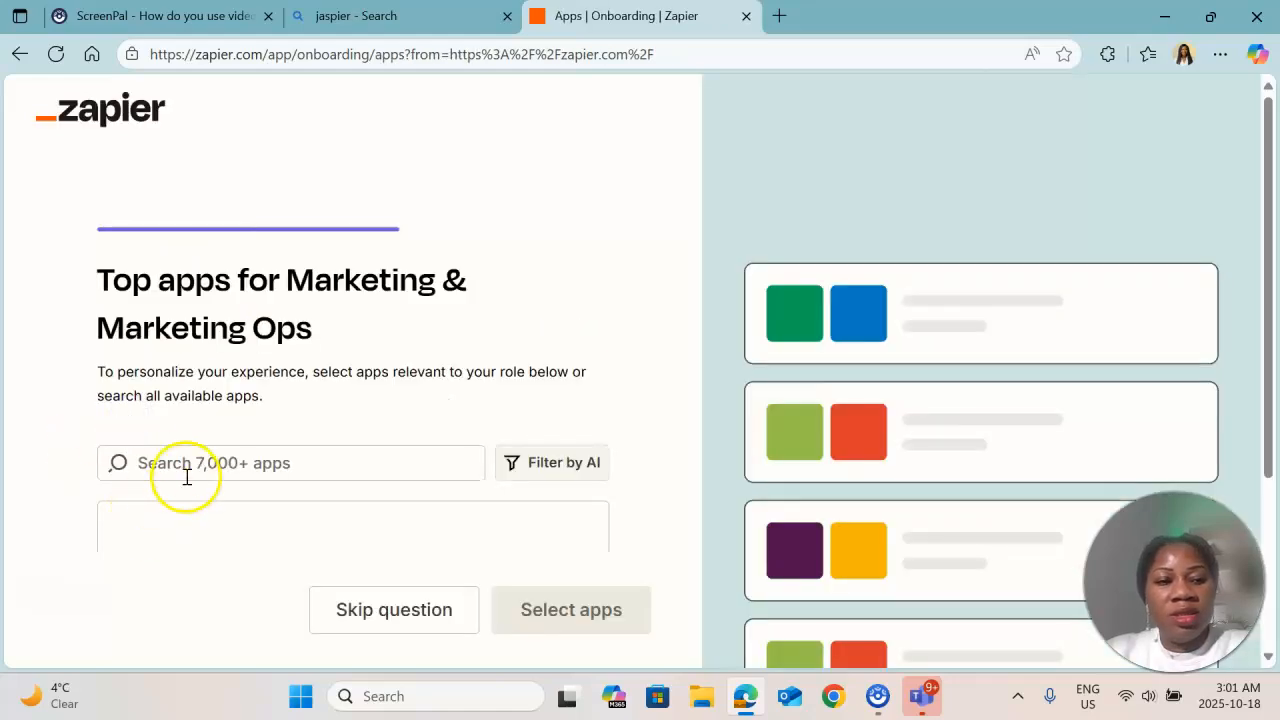
# - Select Facebook Lead Ads, Google Sheets and Gmail as relevant apps in the onboarding app list
pyautogui.scroll(-1, 360, 454)
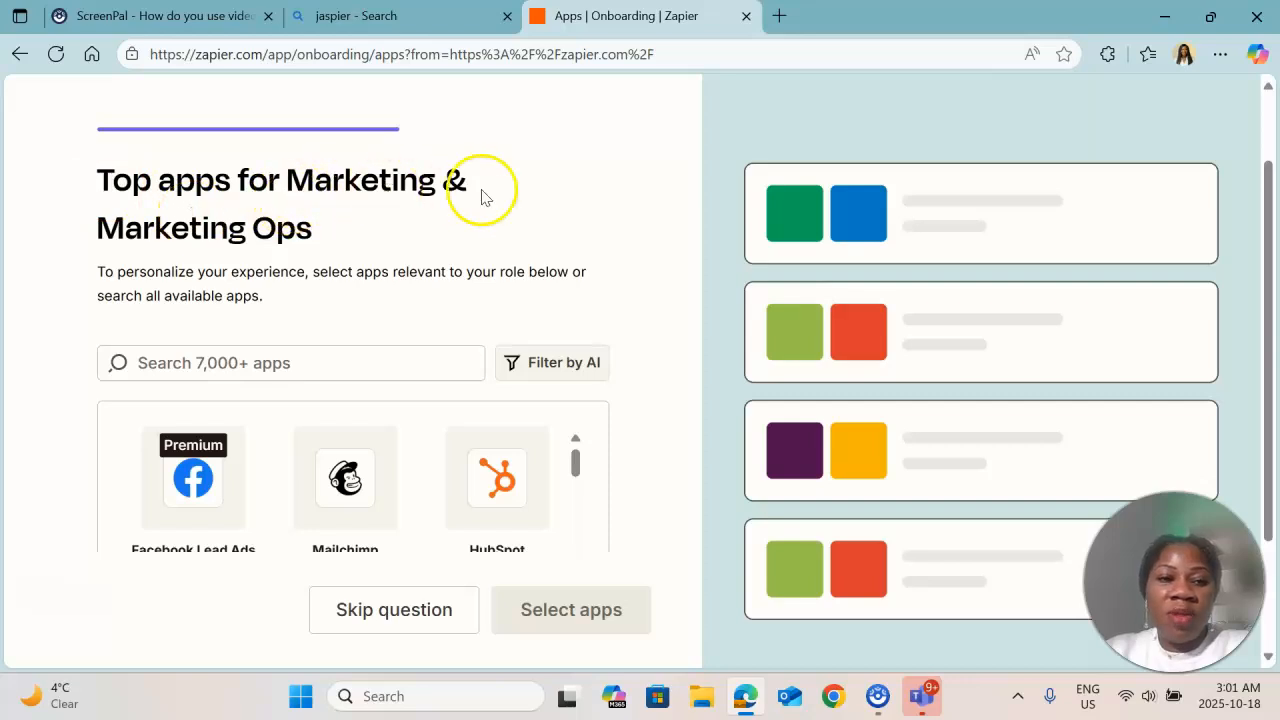
pyautogui.scroll(-2, 360, 235)
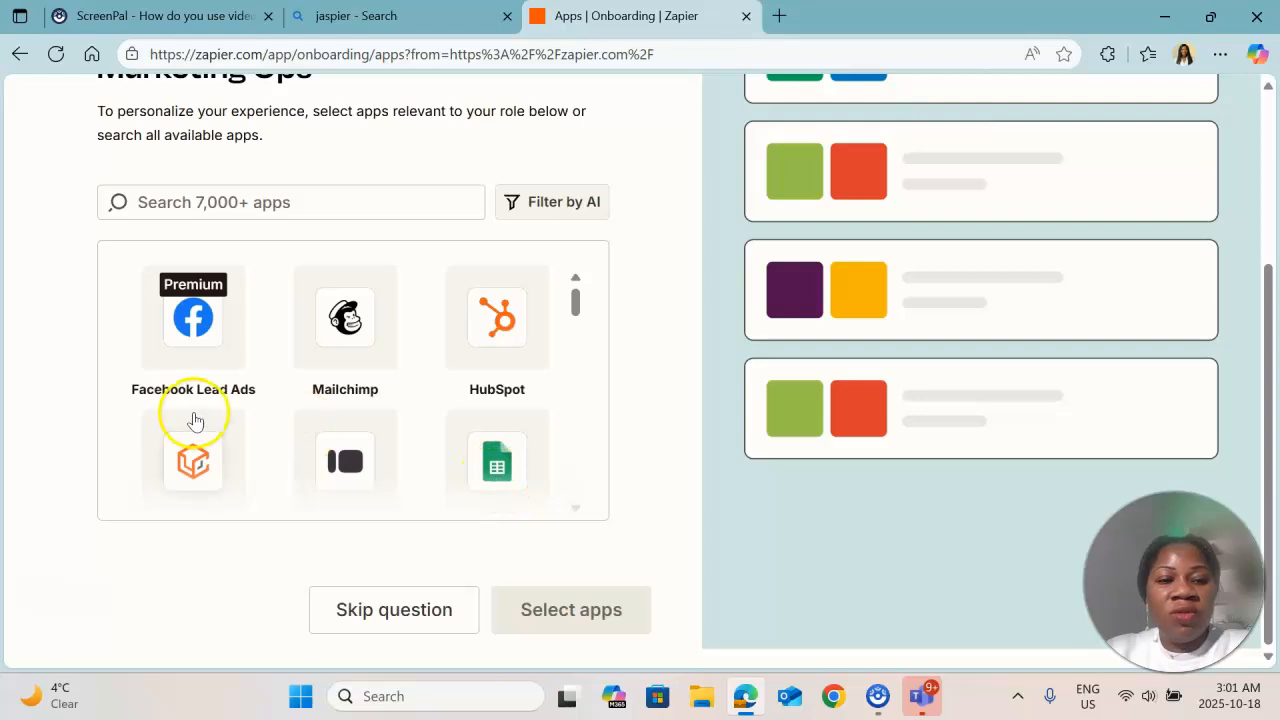
pyautogui.click(193, 338)
pyautogui.scroll(-2, 314, 343)
pyautogui.click(488, 345)
pyautogui.click(194, 468)
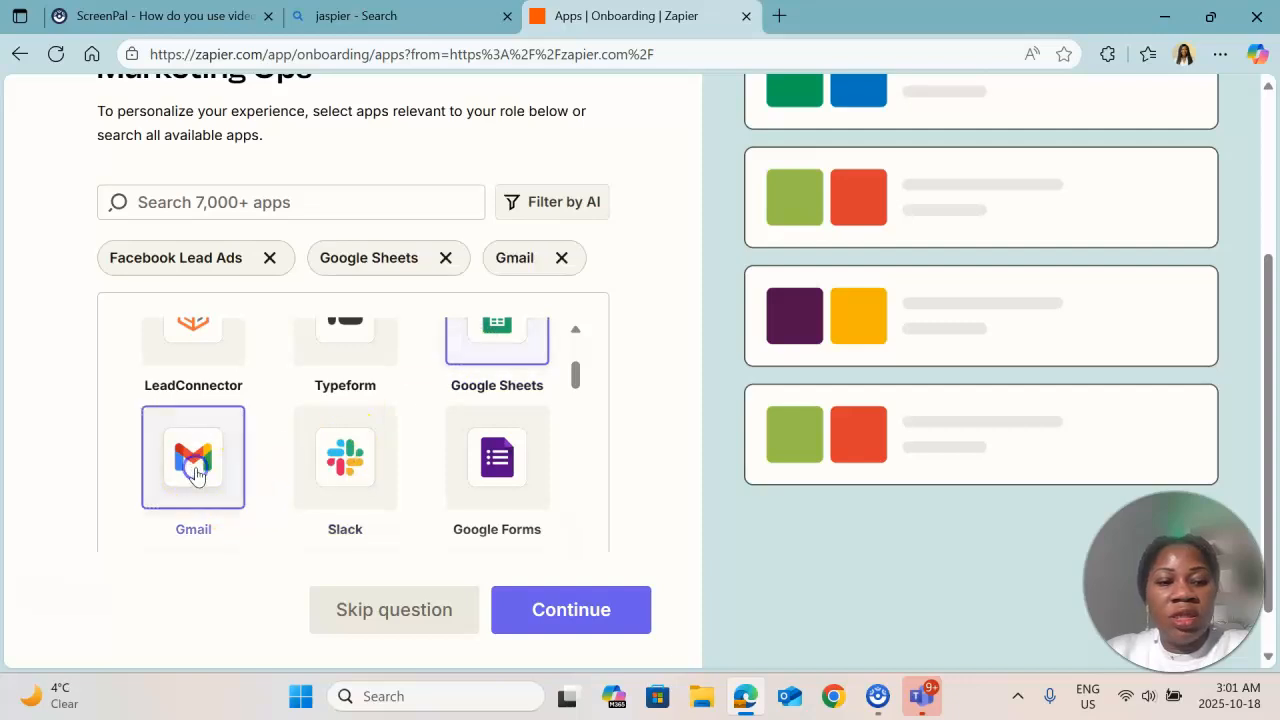
# - Add Google Forms, Google Drive, ChatGPT (OpenAI) and WhatsApp Notifications to the selected apps and continue past the app question
pyautogui.scroll(-2, 405, 450)
pyautogui.click(520, 380)
pyautogui.scroll(-3, 428, 472)
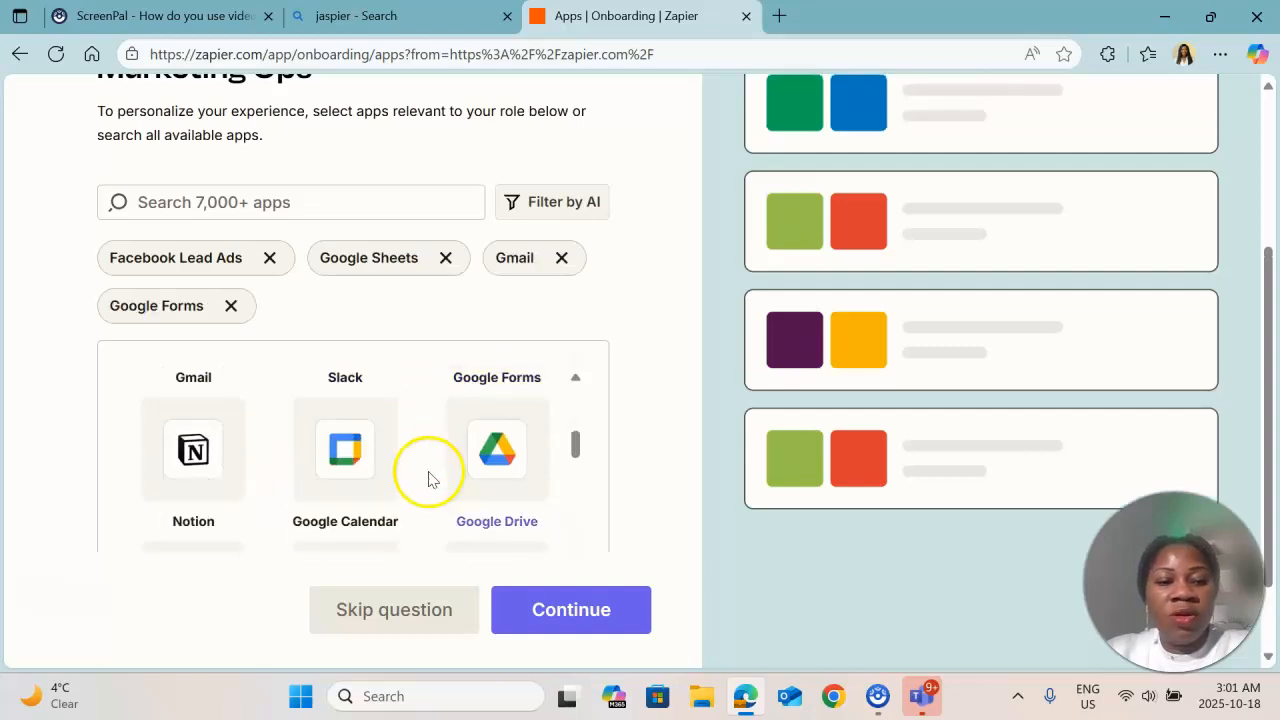
pyautogui.click(498, 392)
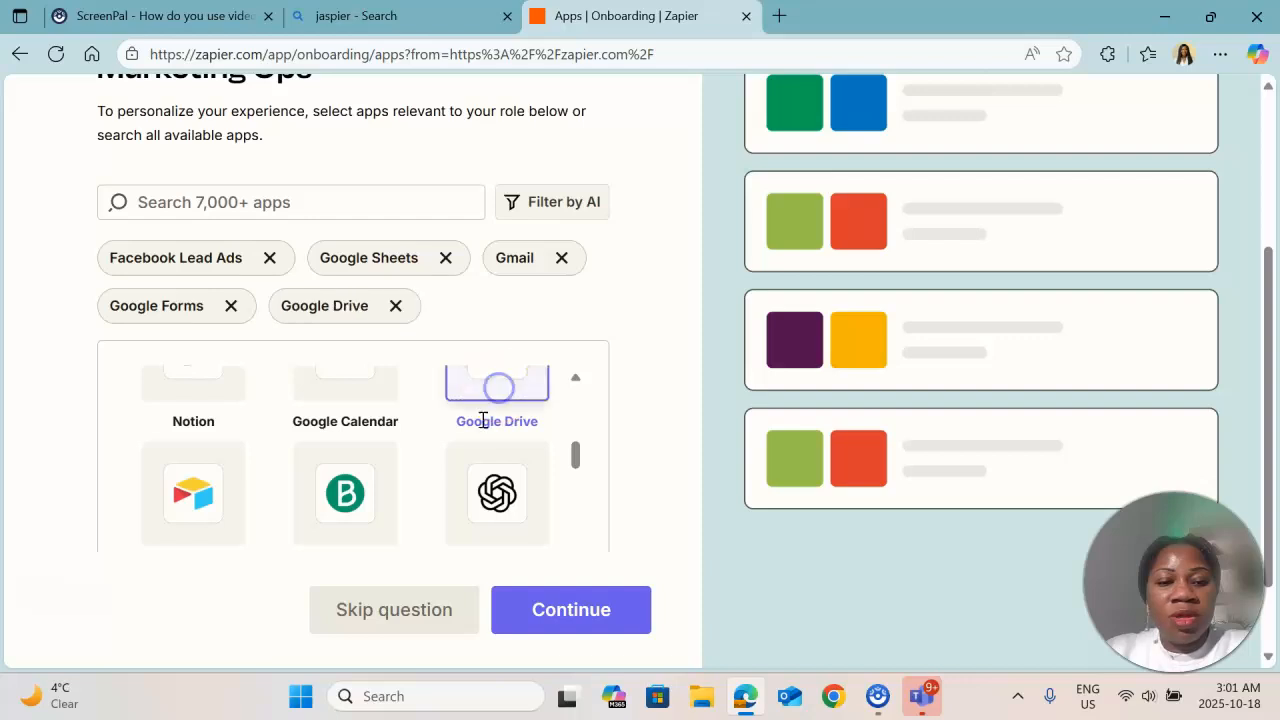
pyautogui.scroll(-2, 471, 428)
pyautogui.click(518, 412)
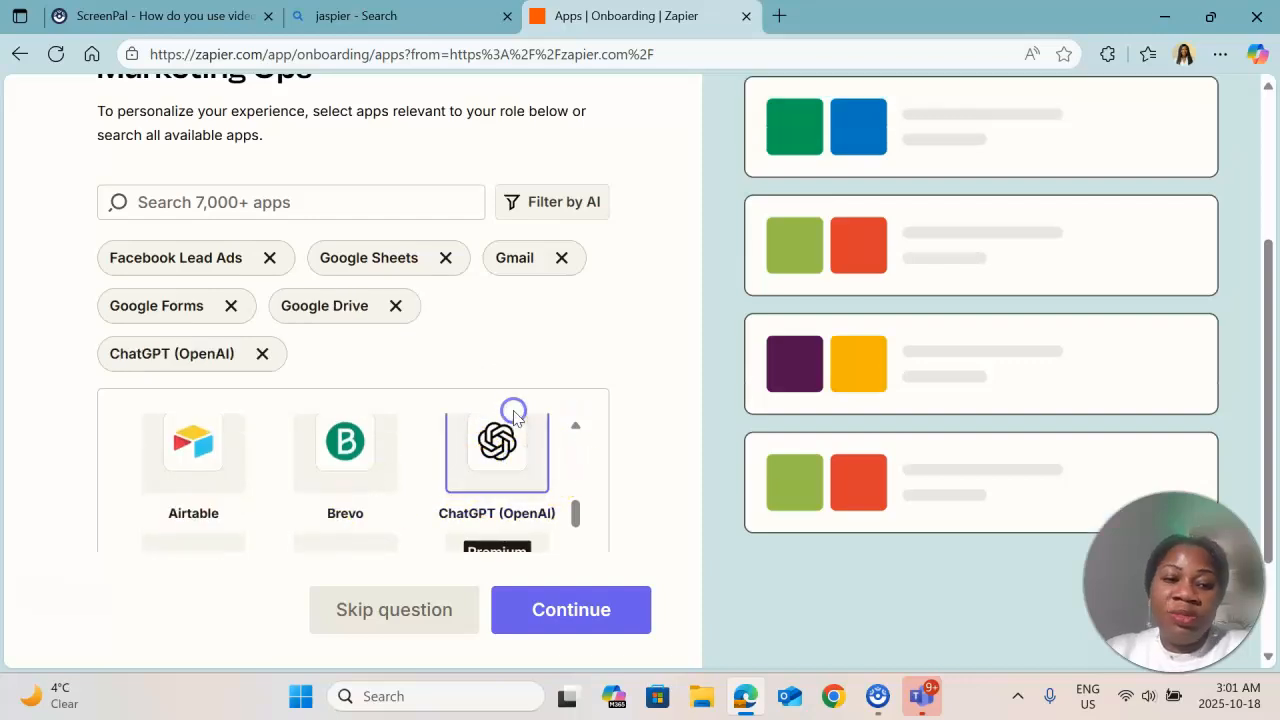
pyautogui.scroll(-2, 416, 436)
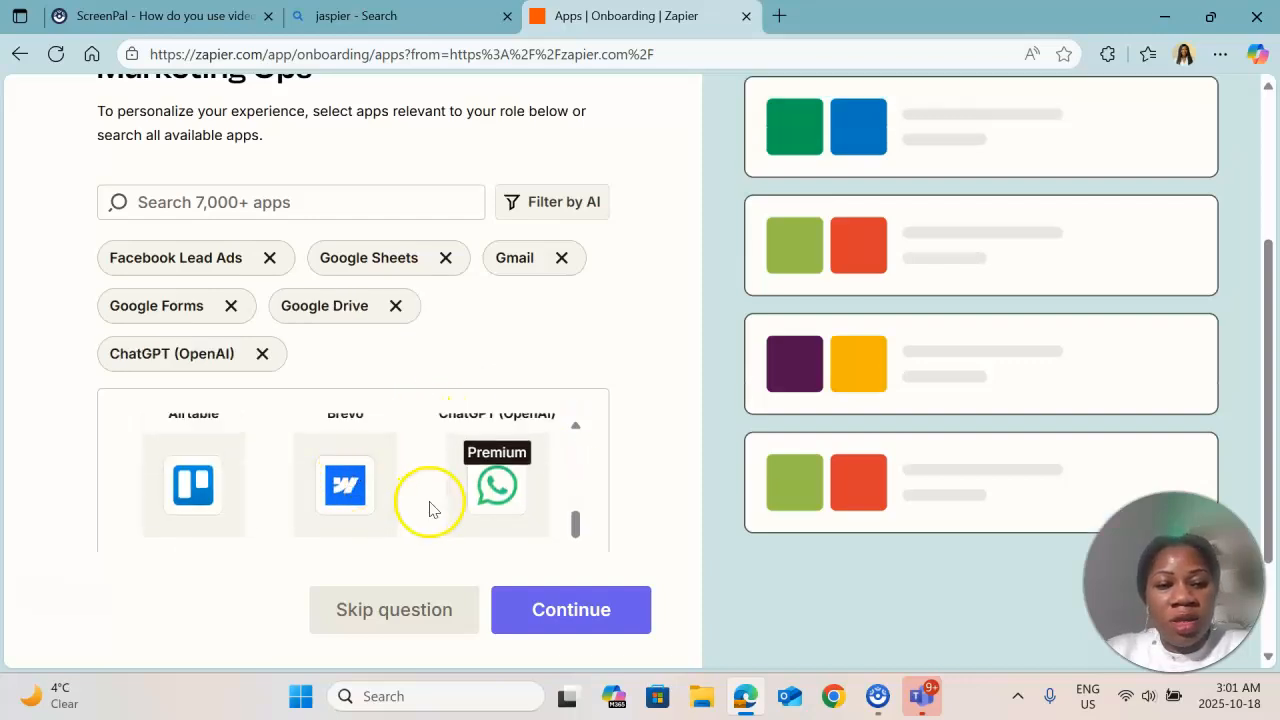
pyautogui.click(464, 500)
pyautogui.scroll(-2, 464, 500)
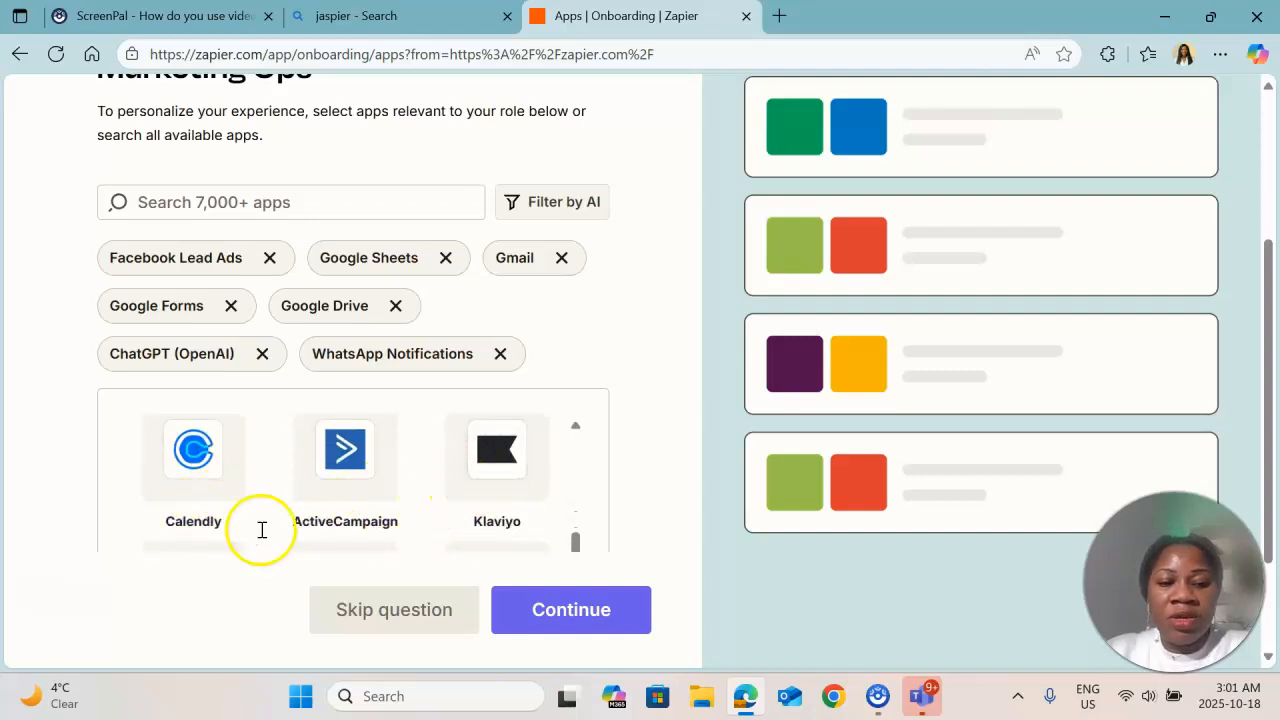
pyautogui.click(571, 615)
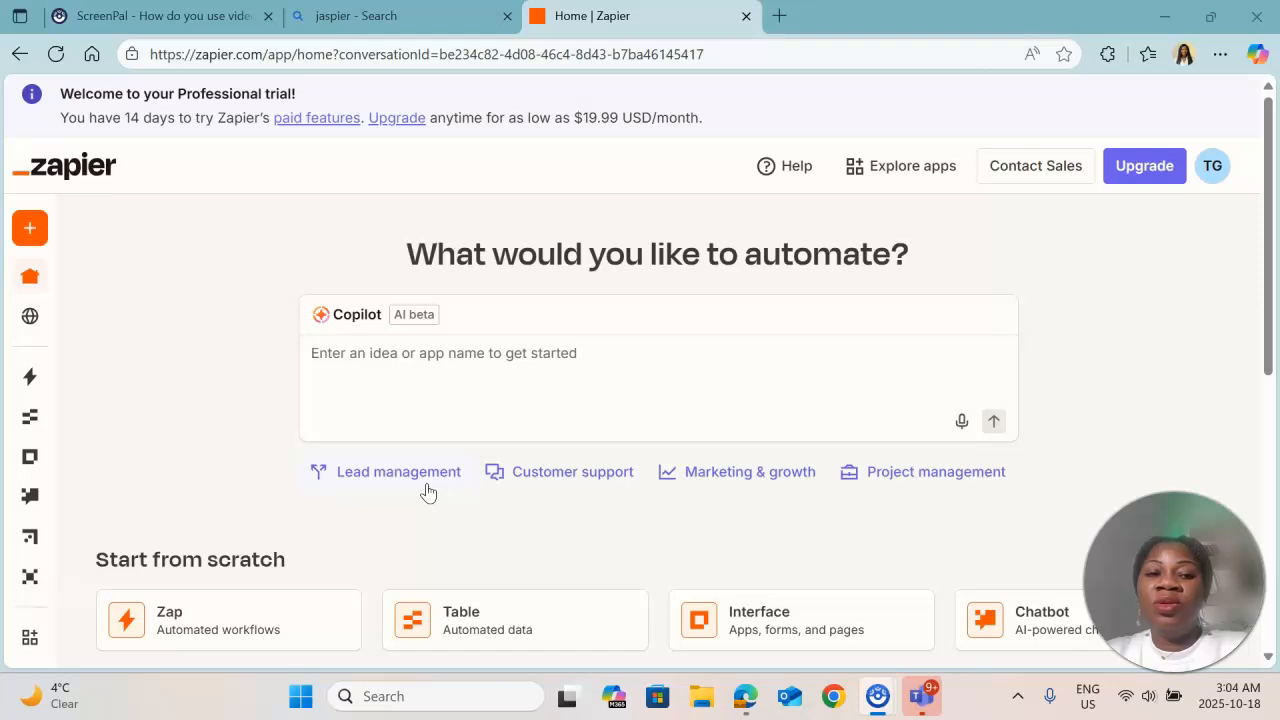
# - Review the Copilot prompt box and start-from-scratch options on the home page, and open the full collection of templates
pyautogui.click(419, 377)
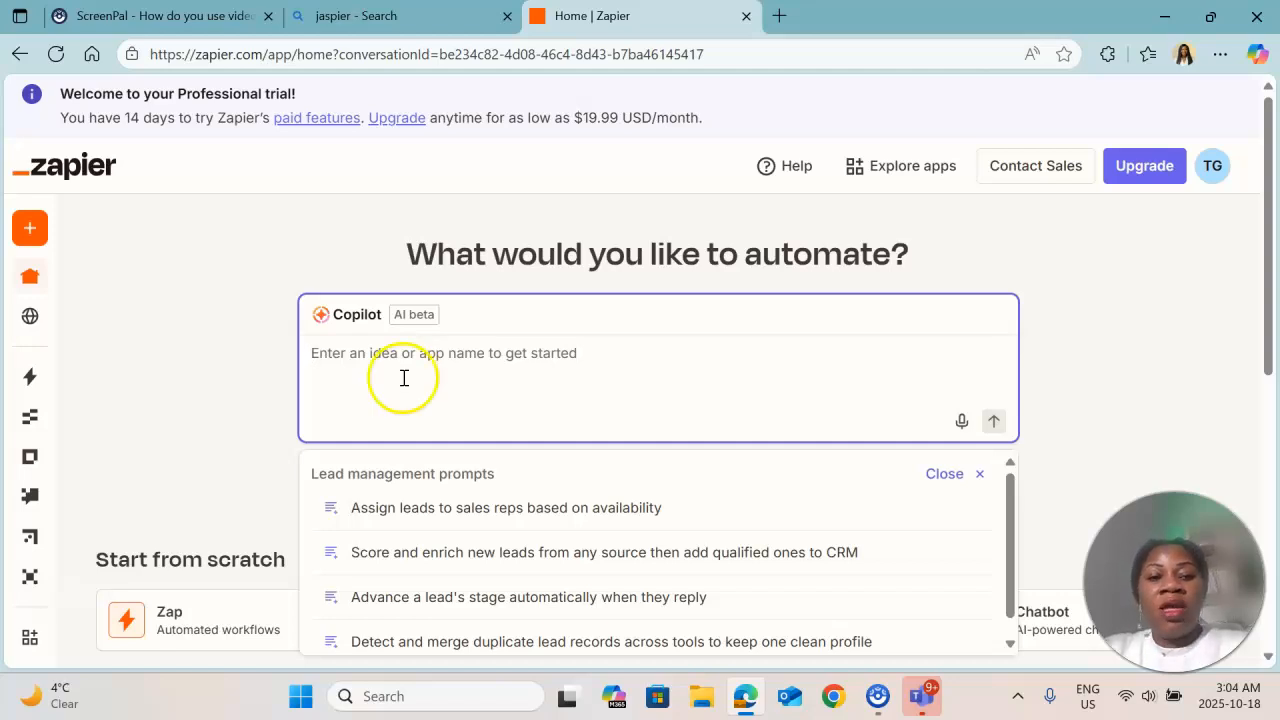
pyautogui.click(226, 374)
pyautogui.scroll(-2, 228, 380)
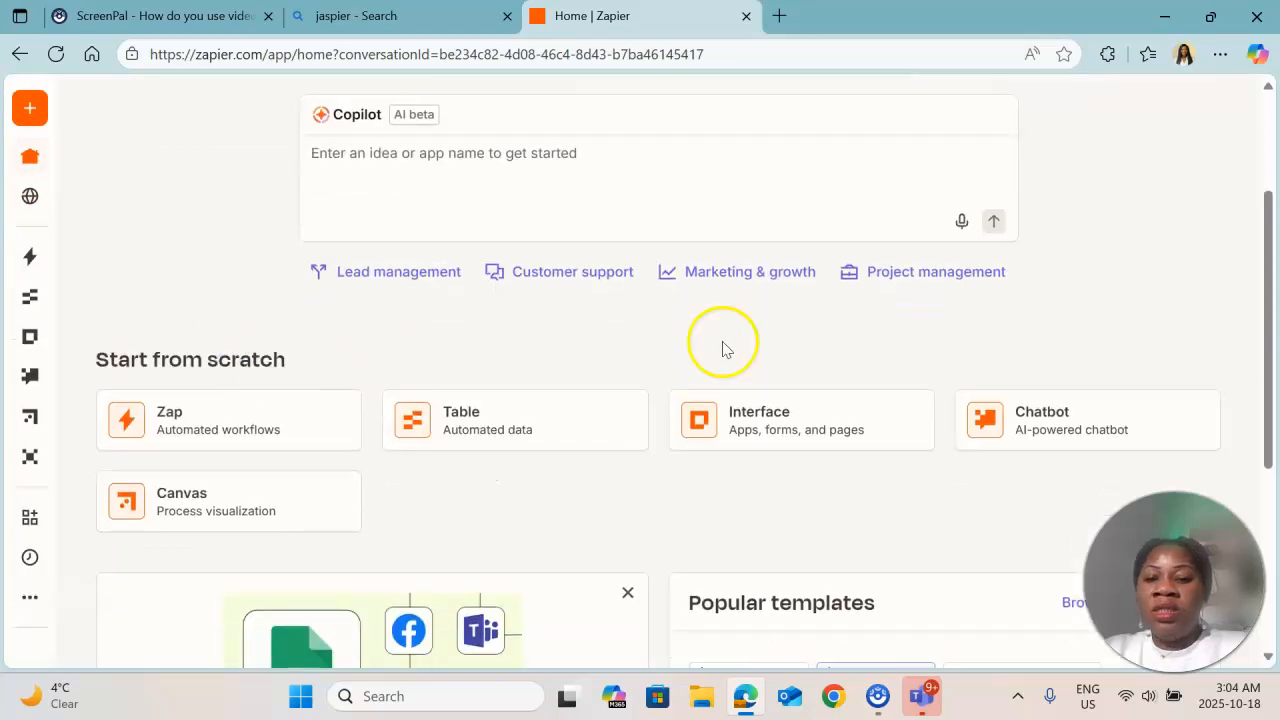
pyautogui.scroll(-3, 740, 360)
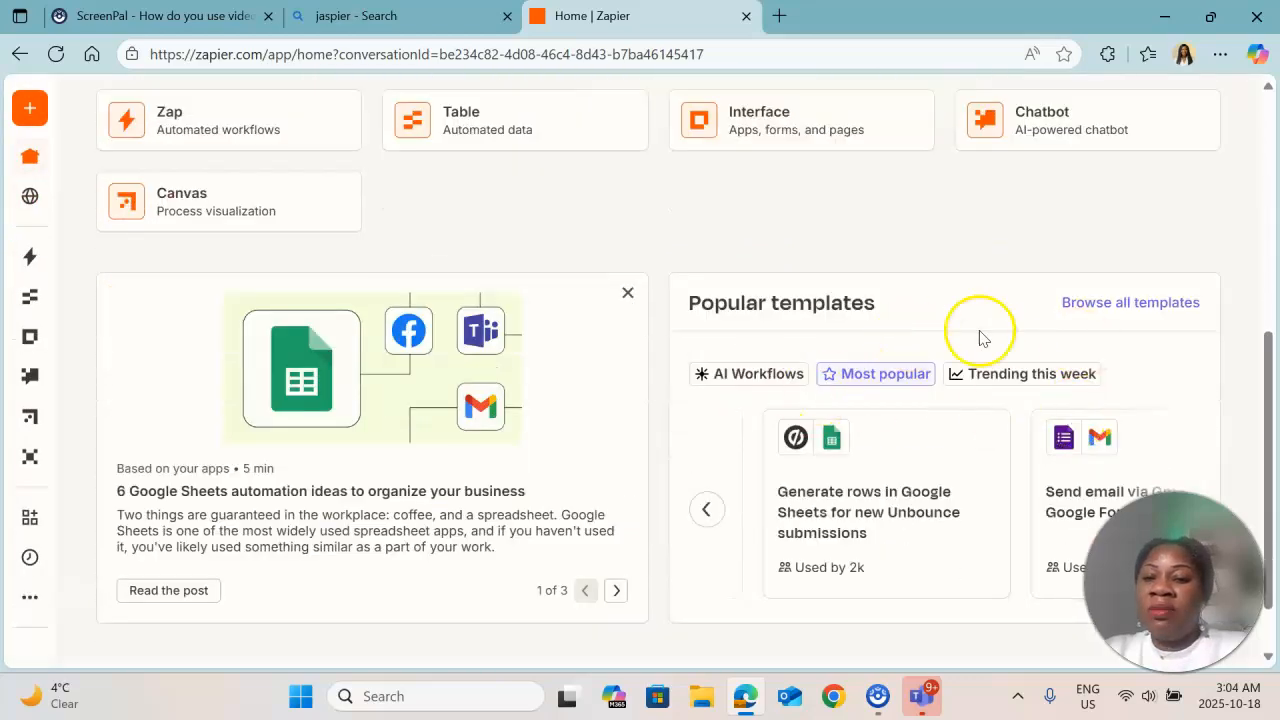
pyautogui.click(1135, 309)
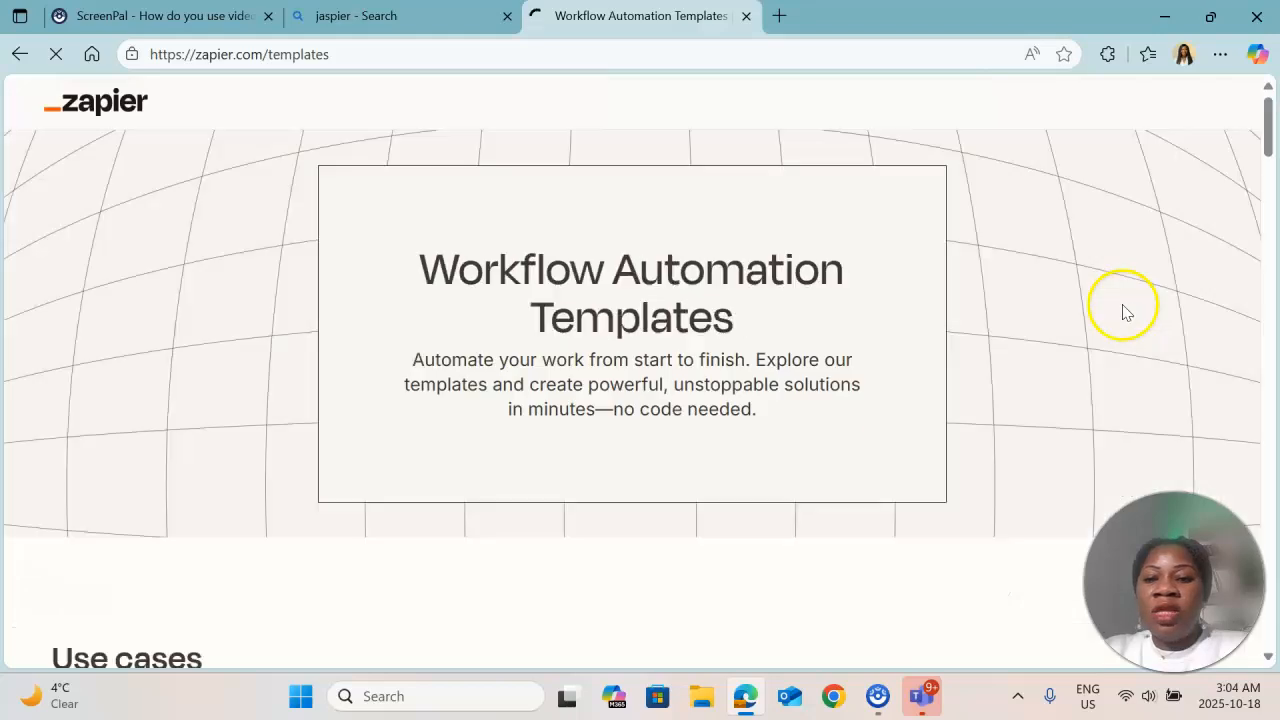
# - Examine the use cases, featured solution templates and featured collections on the Workflow Automation Templates page
pyautogui.scroll(-3, 558, 420)
pyautogui.scroll(-3, 558, 425)
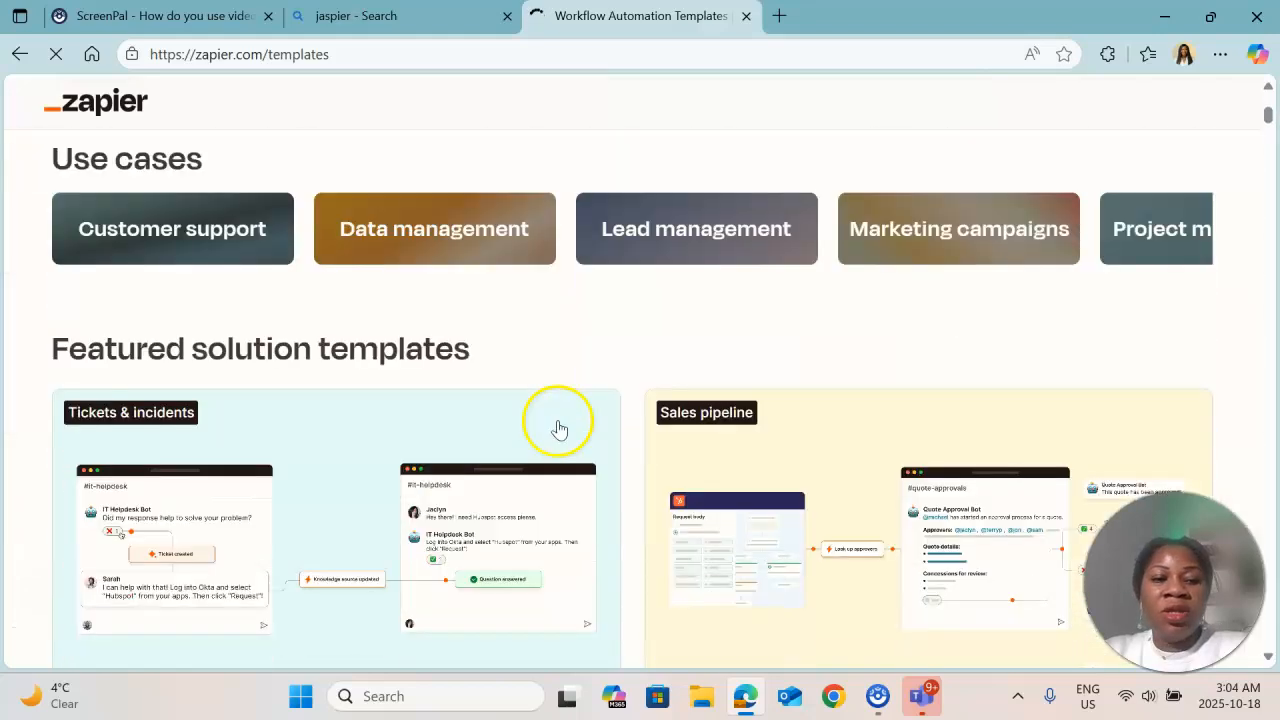
pyautogui.scroll(-3, 430, 391)
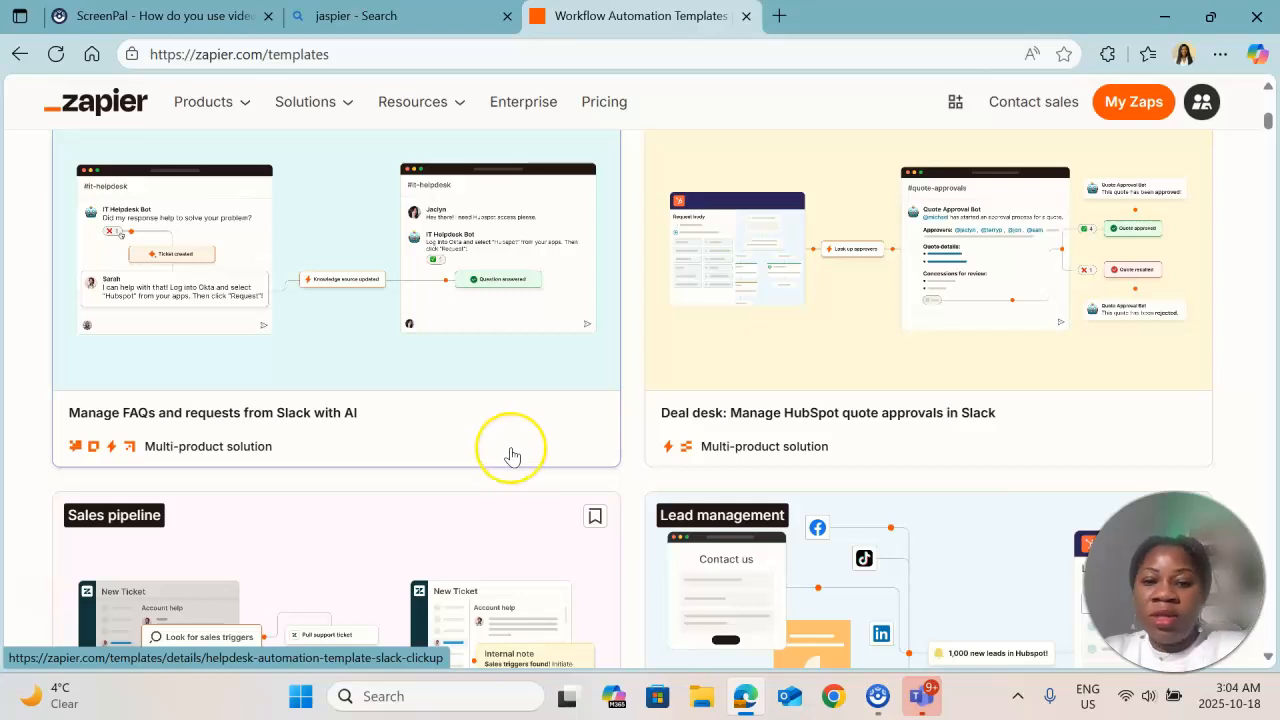
pyautogui.scroll(-3, 478, 458)
pyautogui.scroll(-1, 501, 468)
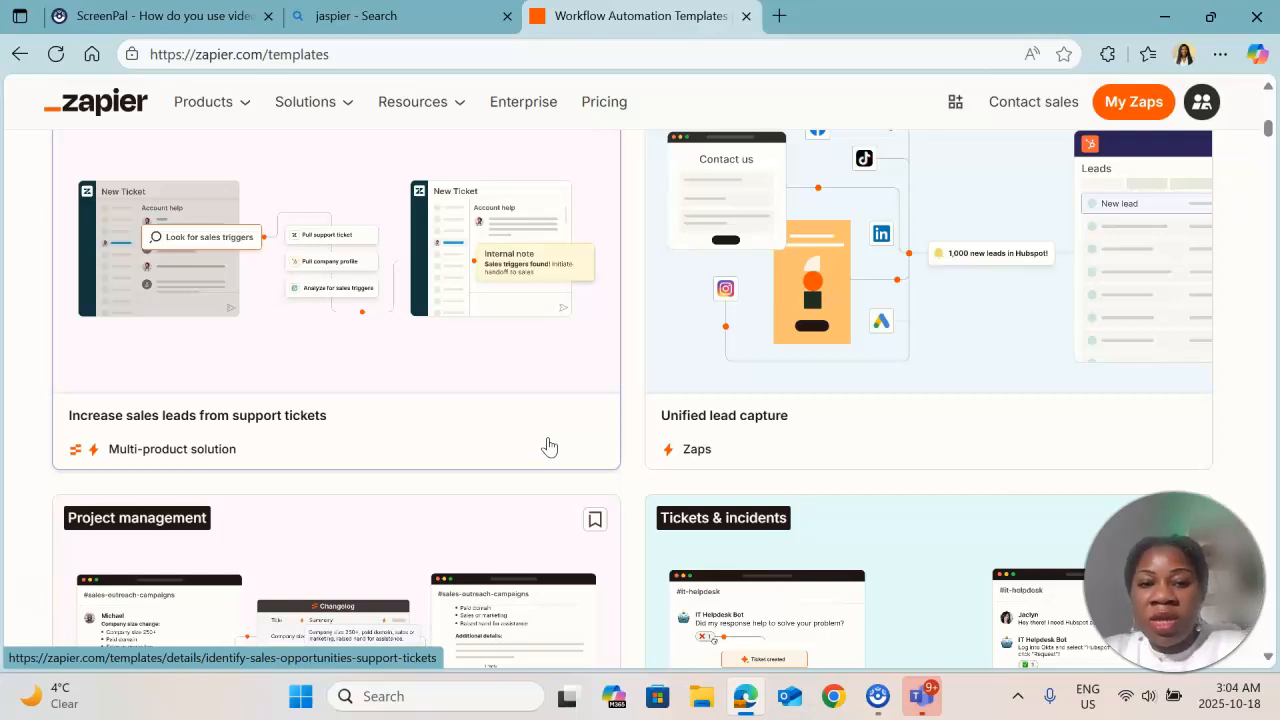
pyautogui.click(537, 442)
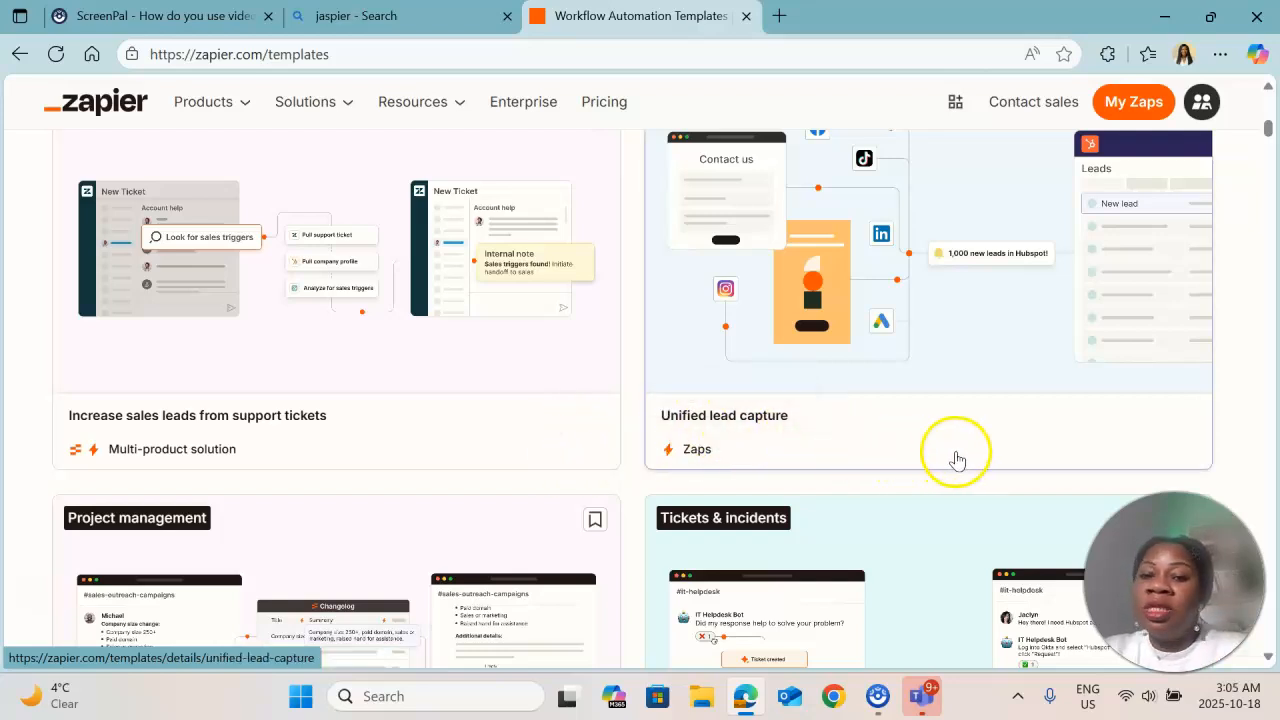
pyautogui.scroll(1, 940, 460)
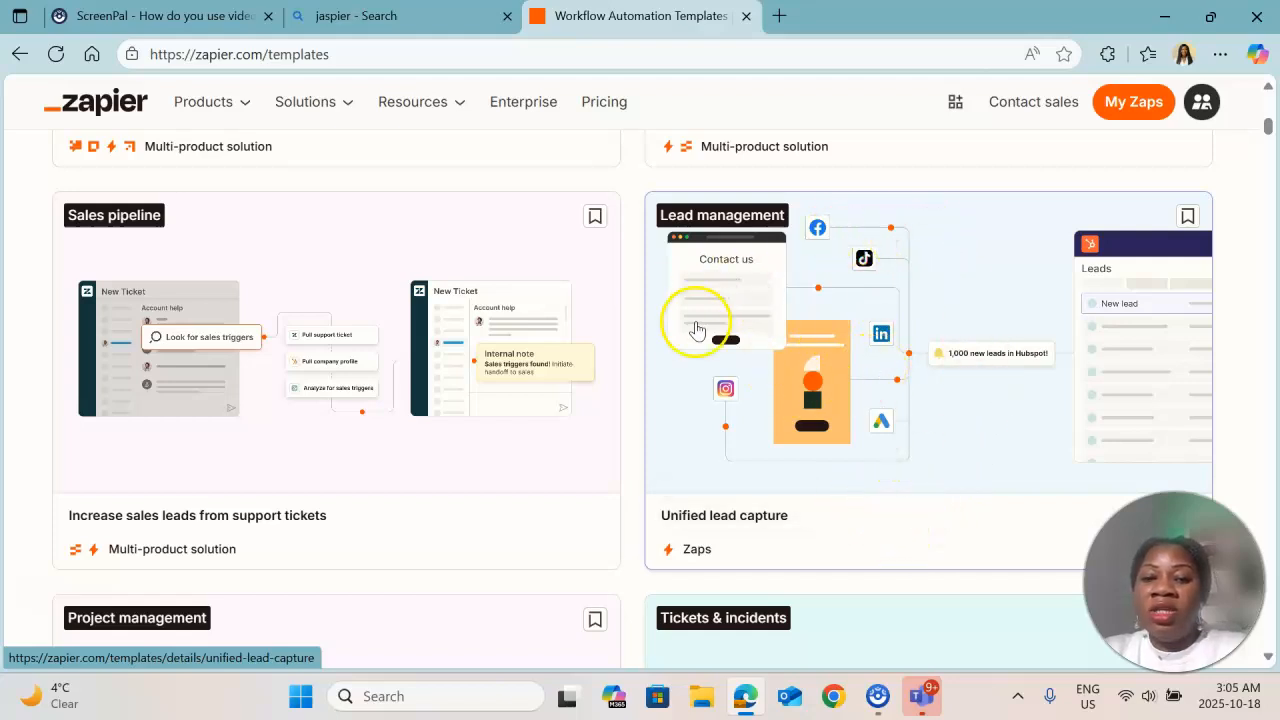
pyautogui.scroll(-1, 923, 462)
pyautogui.scroll(-5, 923, 462)
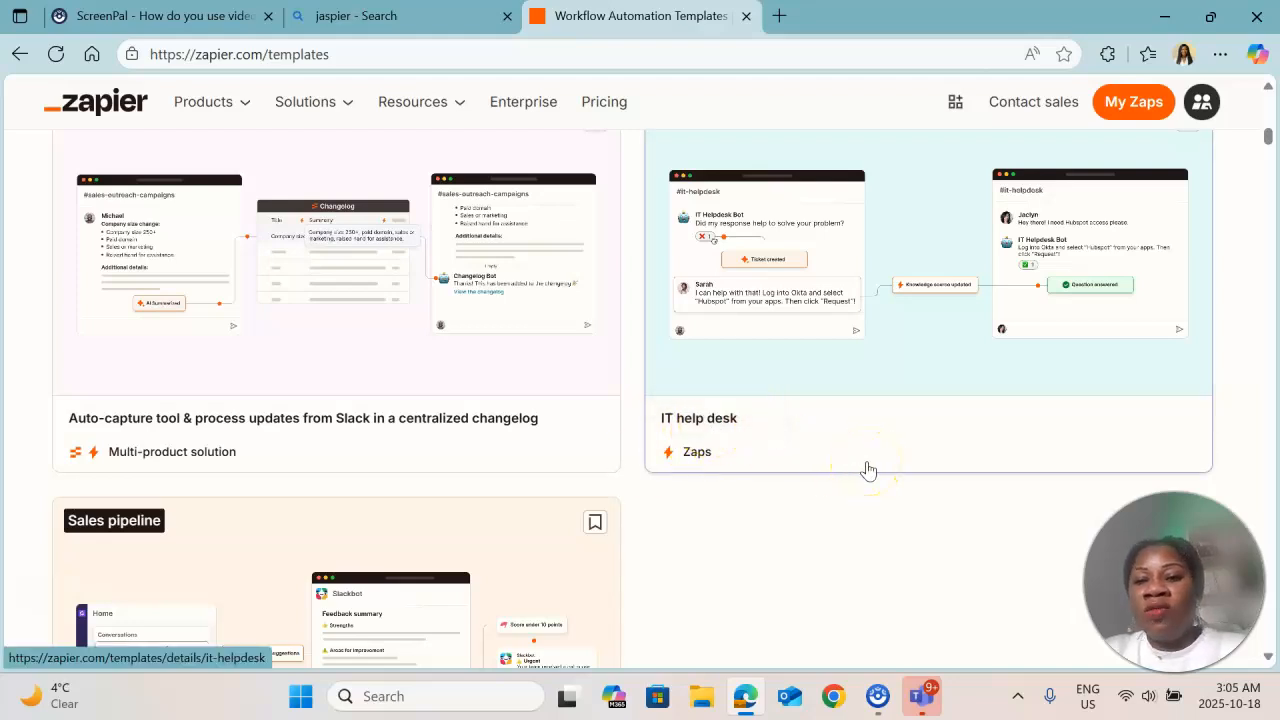
pyautogui.scroll(-3, 851, 477)
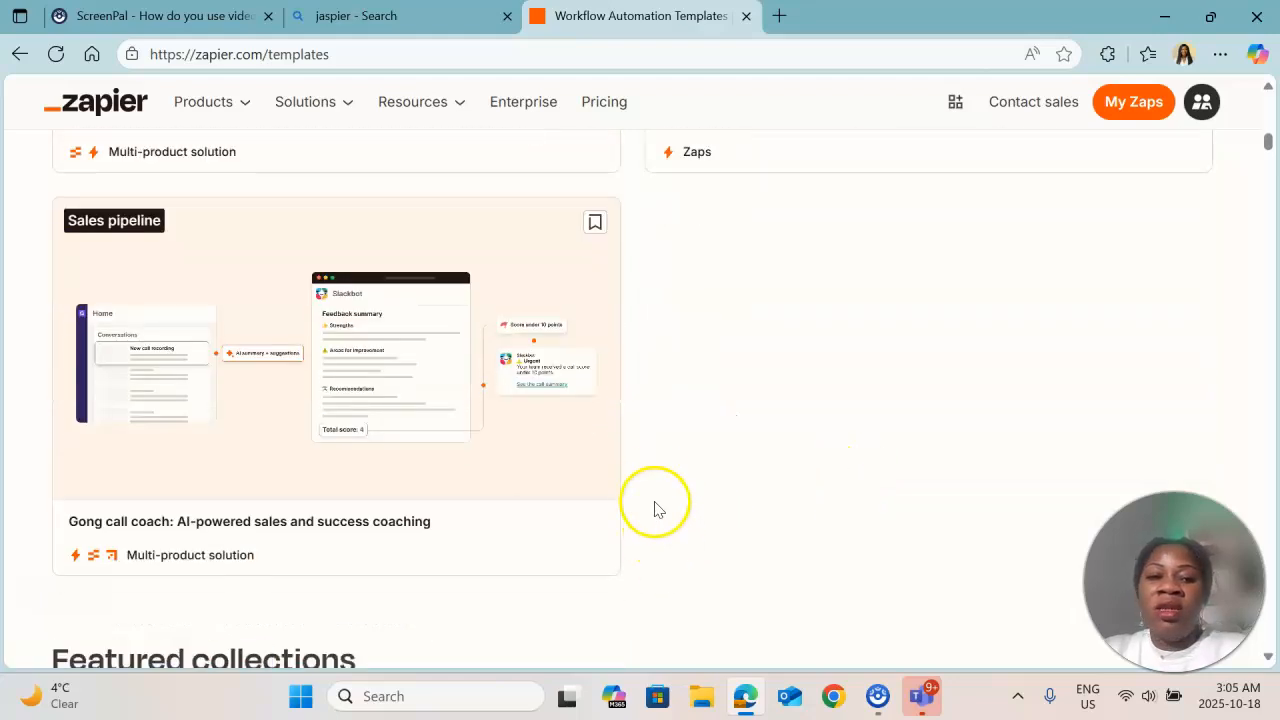
pyautogui.scroll(-1, 650, 490)
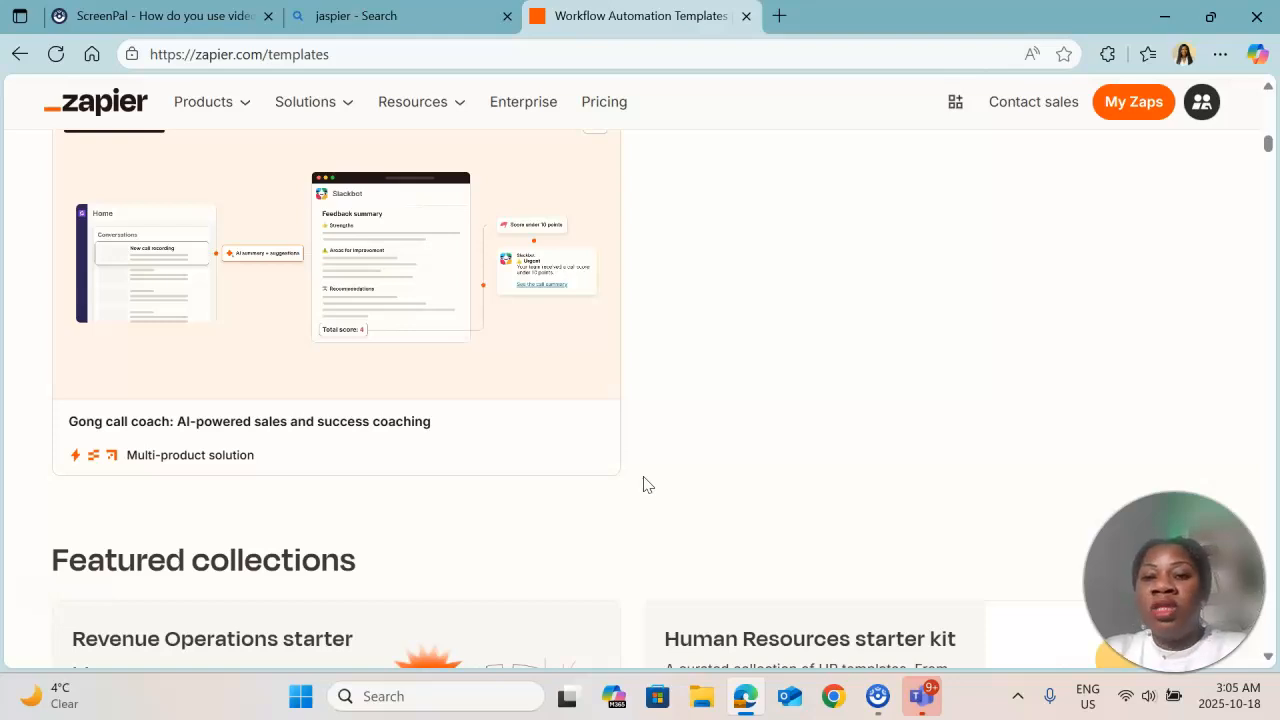
pyautogui.scroll(-3, 574, 483)
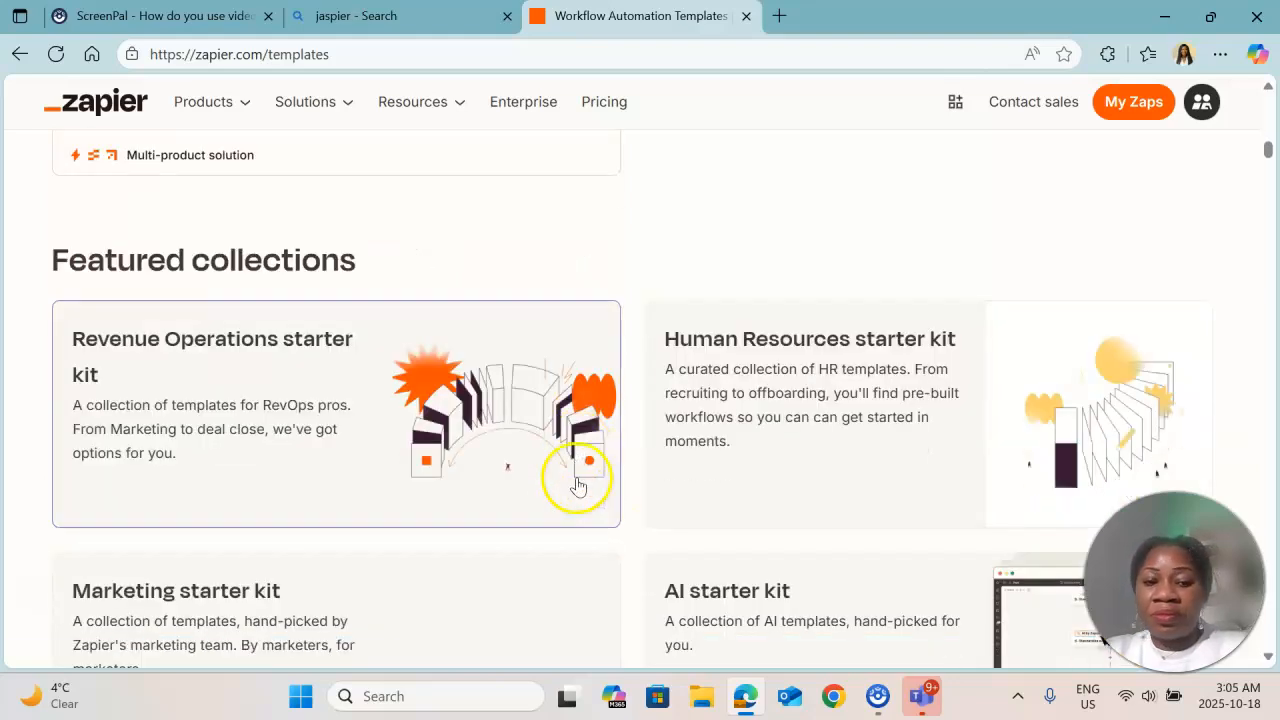
pyautogui.scroll(10, 236, 581)
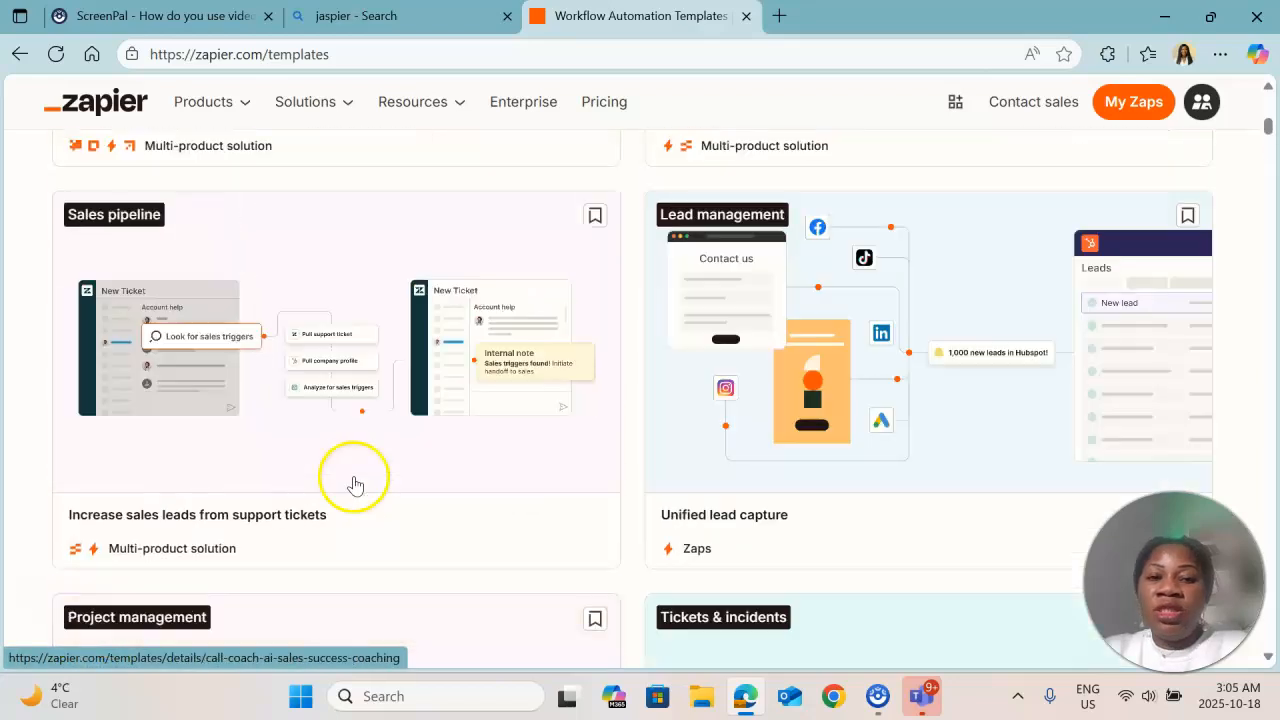
pyautogui.scroll(1, 472, 490)
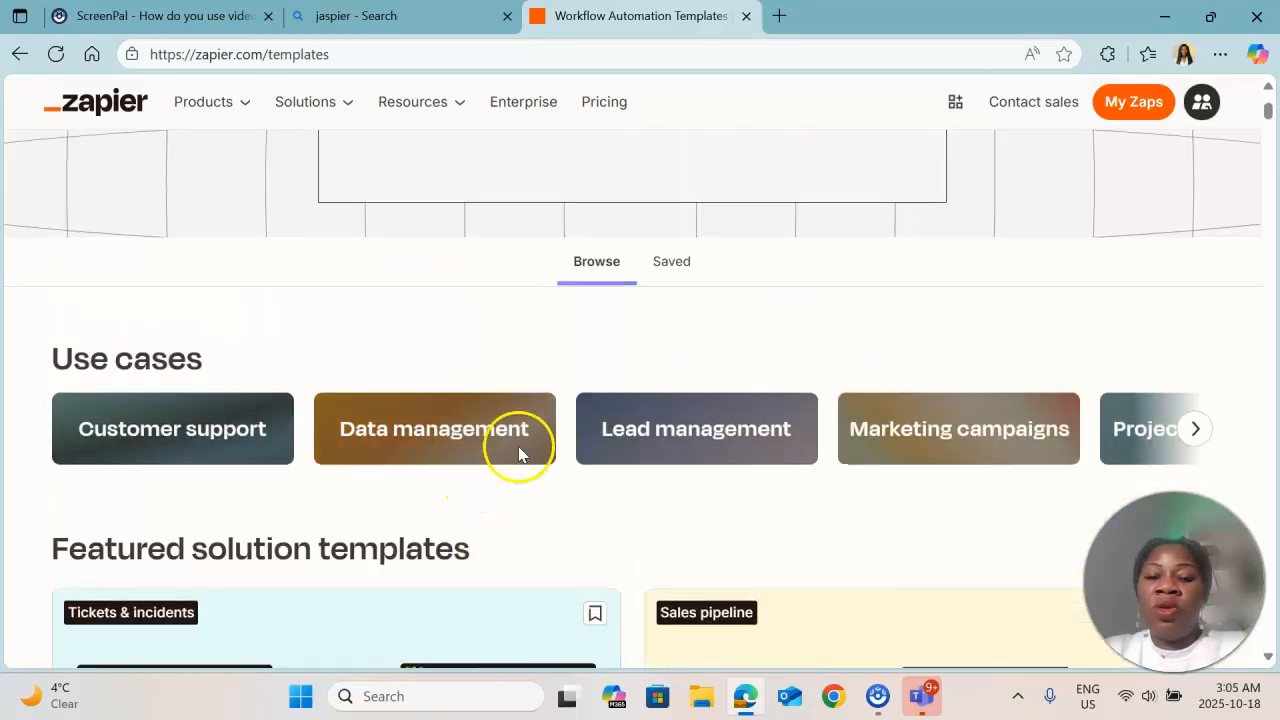
pyautogui.scroll(3, 517, 451)
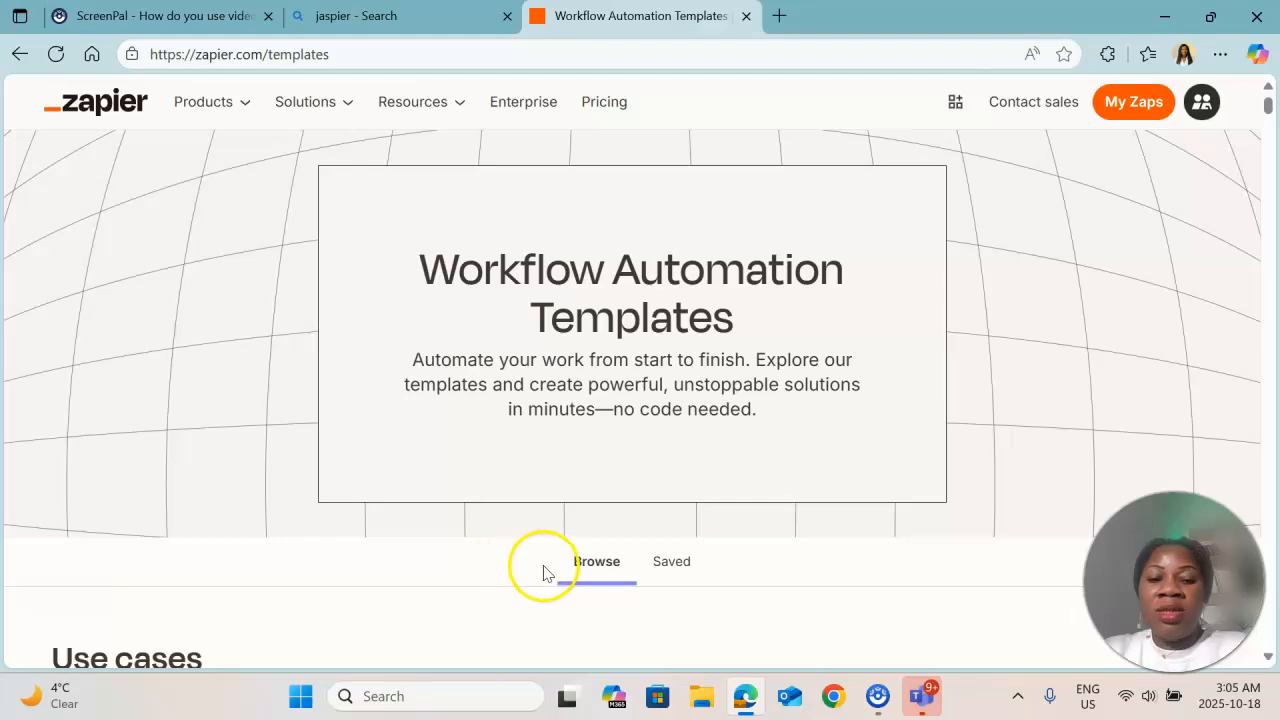
pyautogui.scroll(-2, 679, 519)
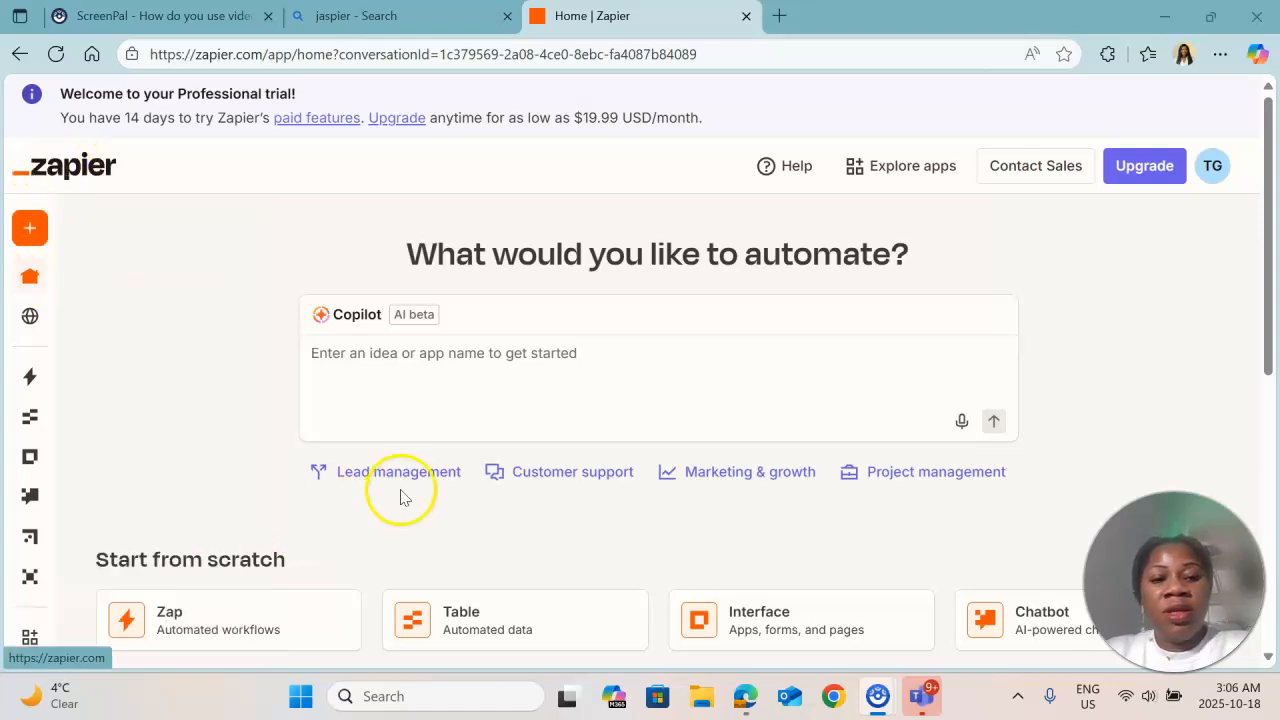
# - Dictate a Copilot prompt asking to send a thank-you e-mail via Gmail when someone submits a response in Google Forms
pyautogui.click(392, 363)
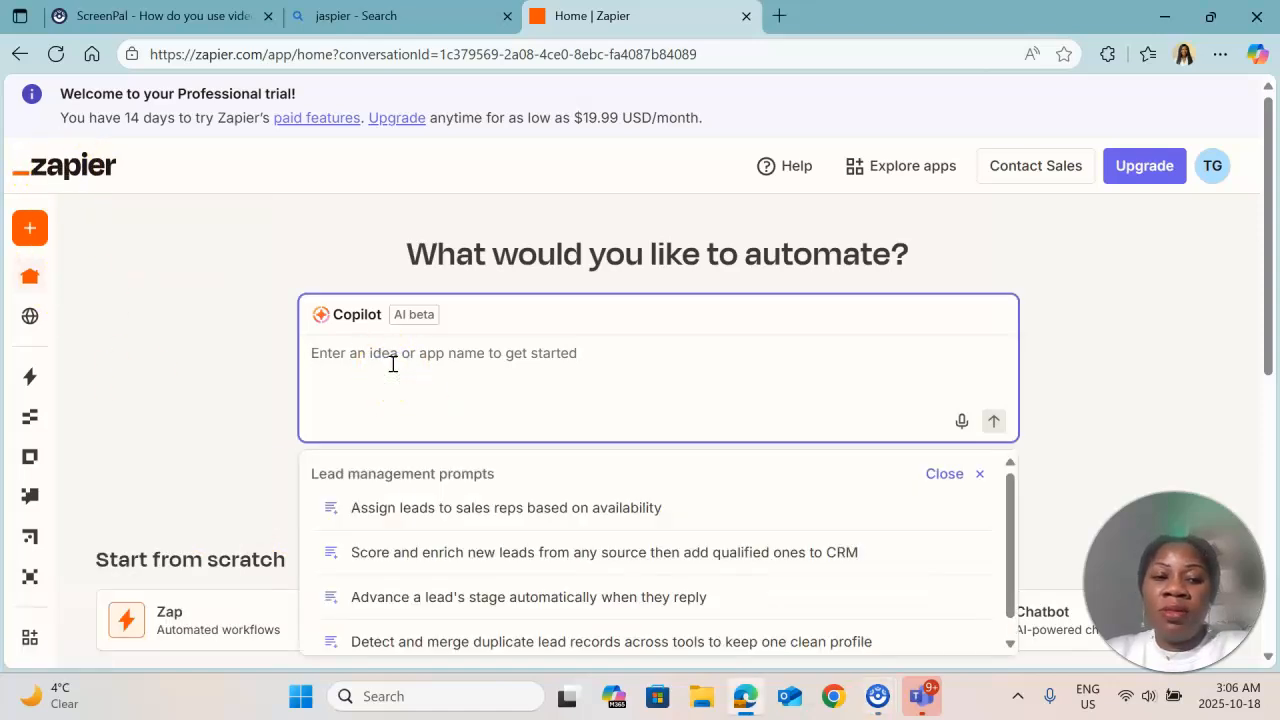
pyautogui.scroll(-1, 392, 365)
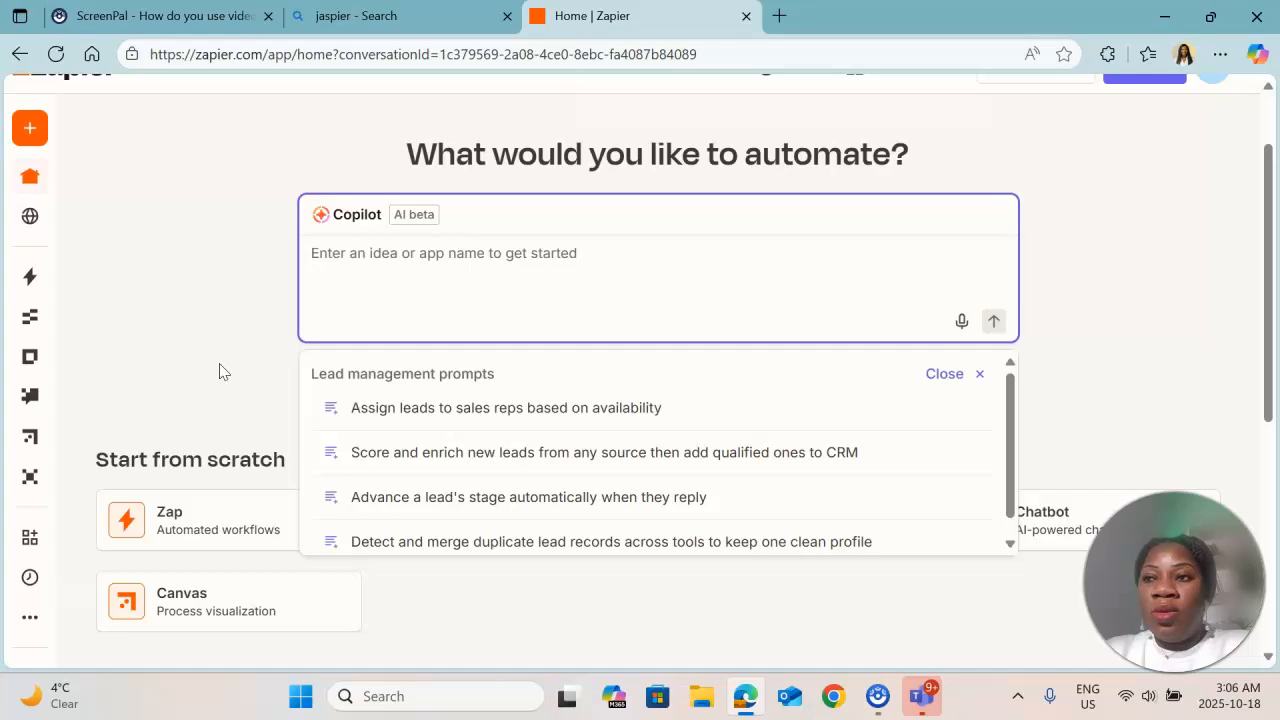
pyautogui.click(962, 321)
pyautogui.click(378, 165)
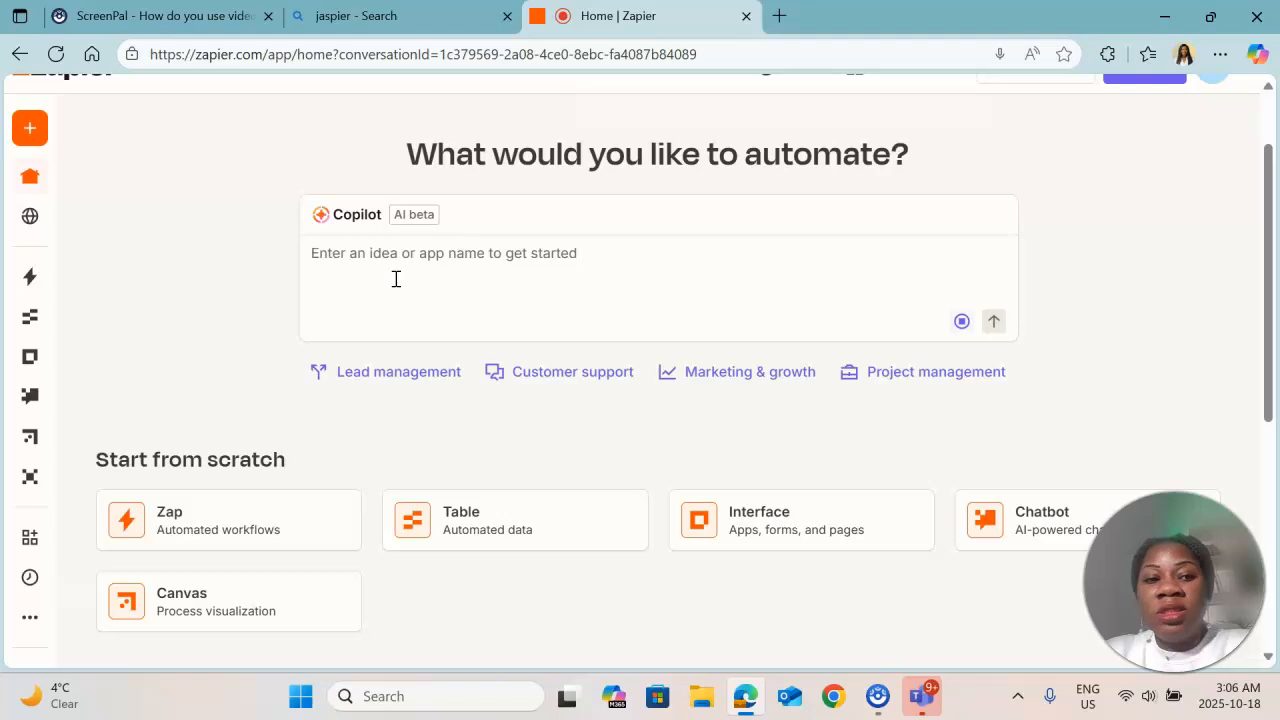
pyautogui.click(419, 250)
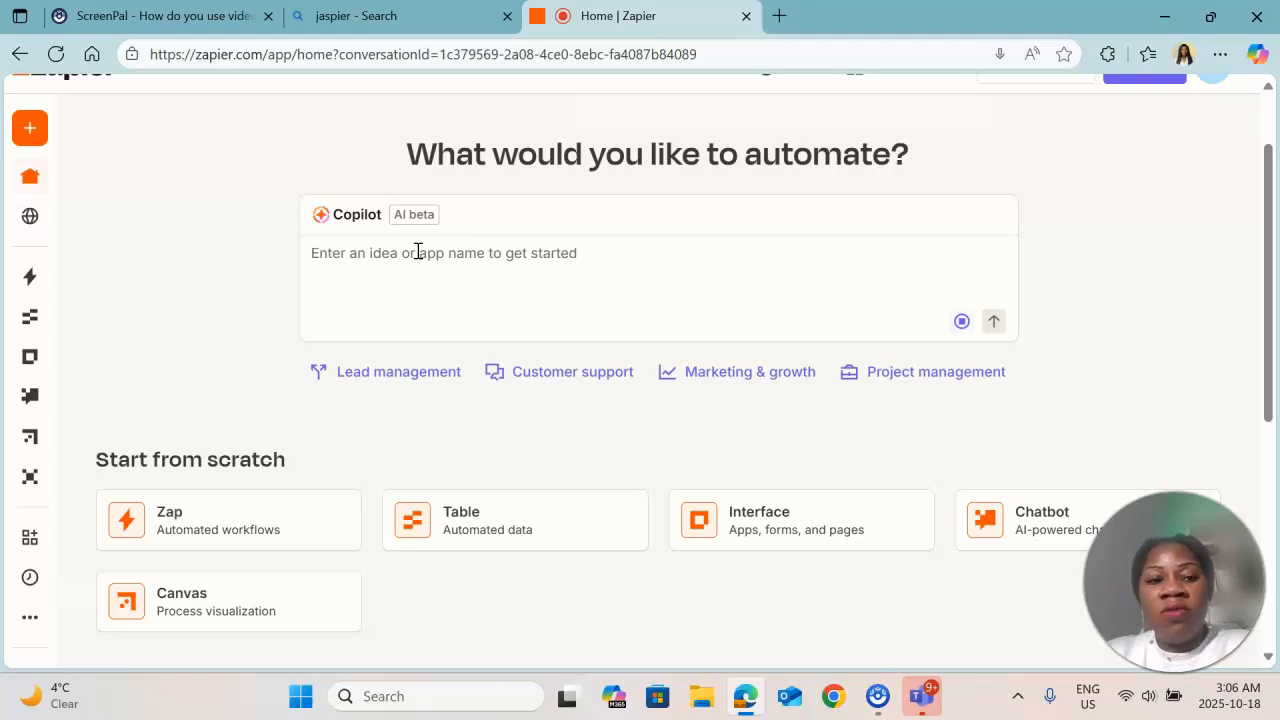
pyautogui.click(412, 255)
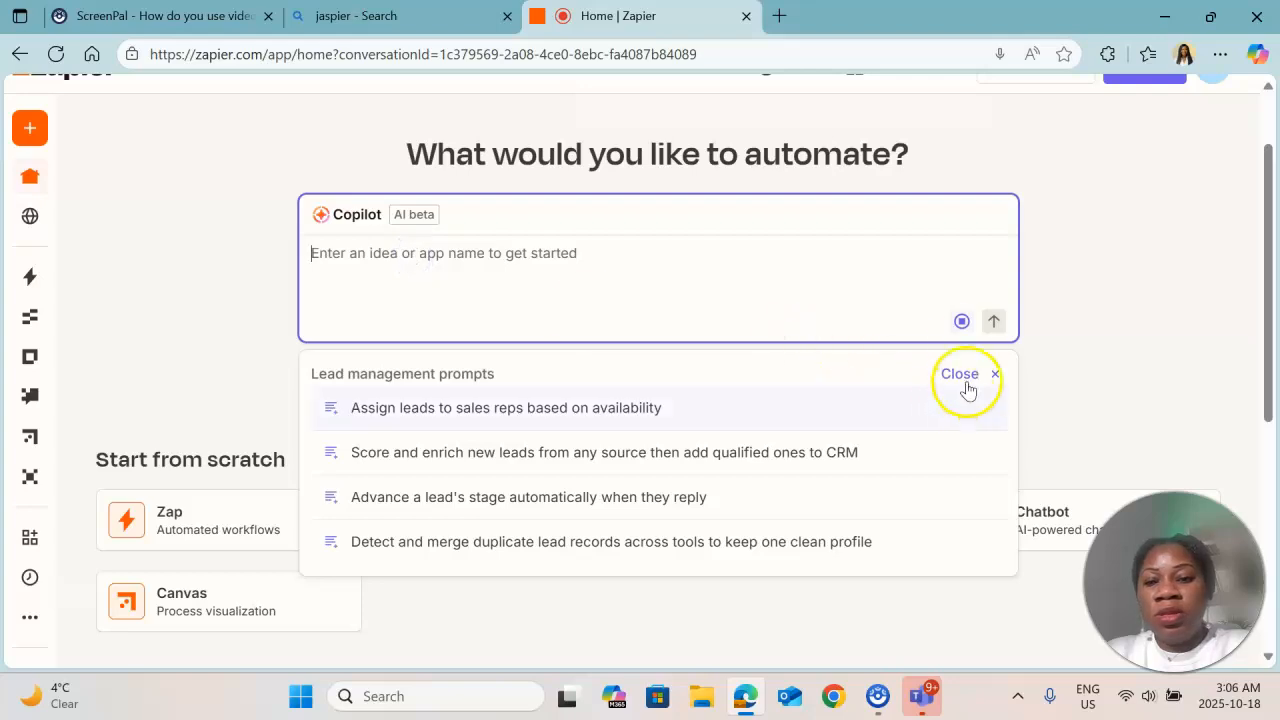
pyautogui.click(961, 321)
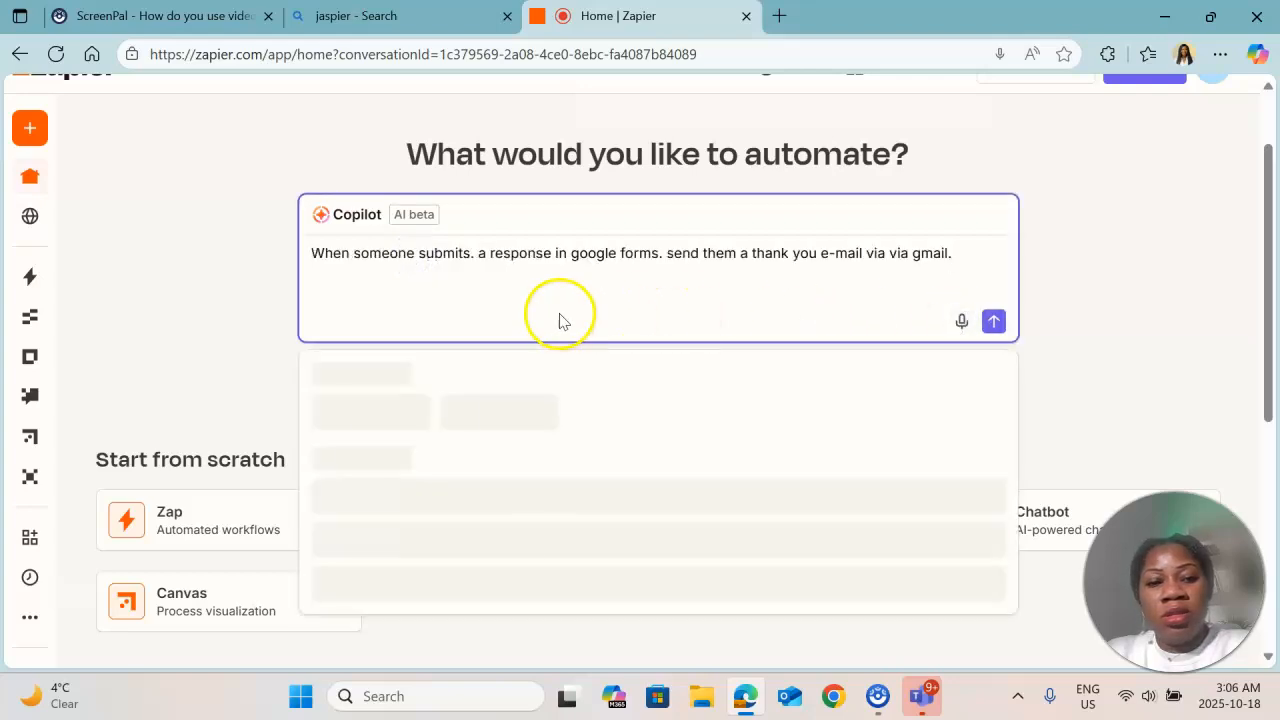
# - Correct the spelling of "gmail" to "Gmail" in the prompt, submit it to Copilot and continue with the Zap Editor
pyautogui.click(1097, 289)
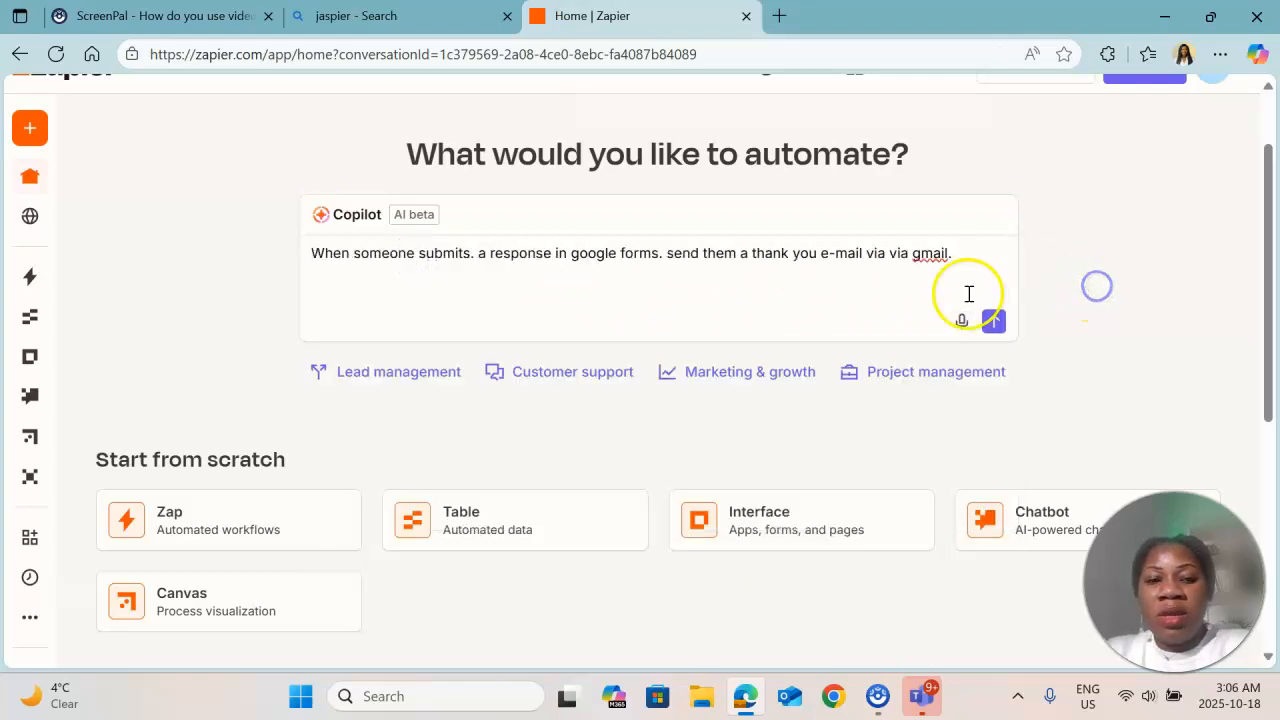
pyautogui.click(925, 255)
pyautogui.rightClick(925, 255)
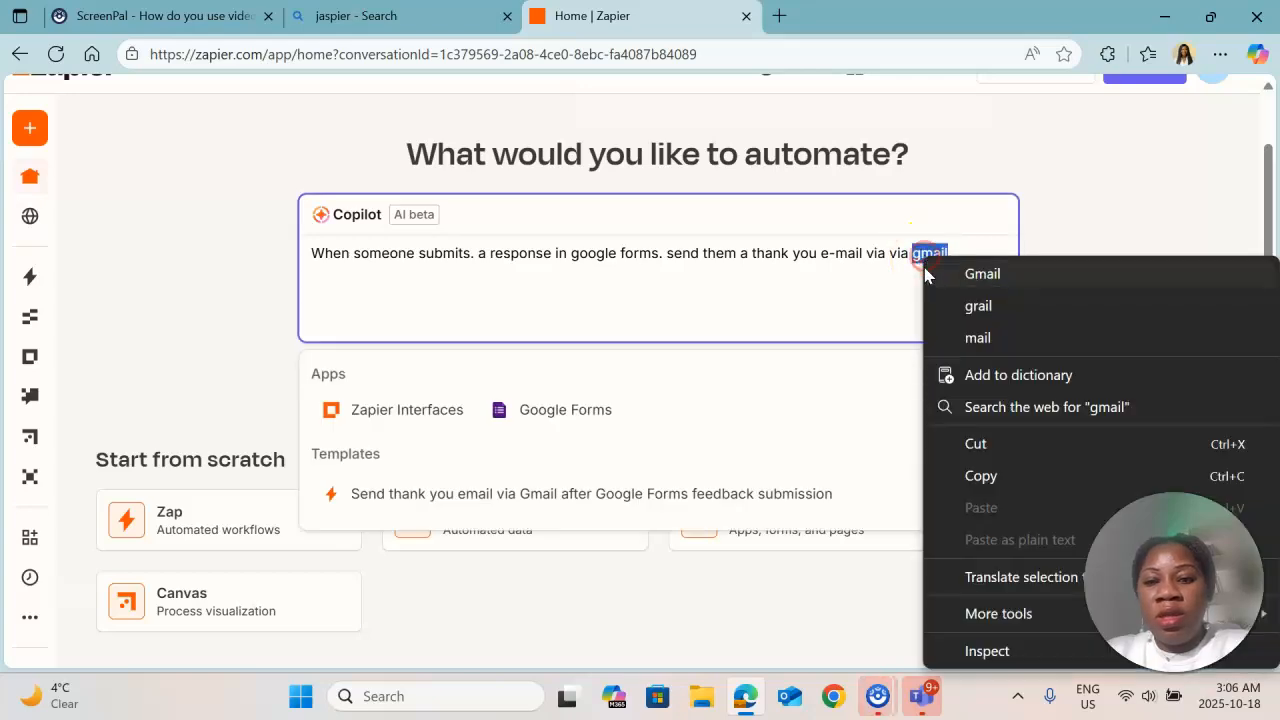
pyautogui.click(970, 273)
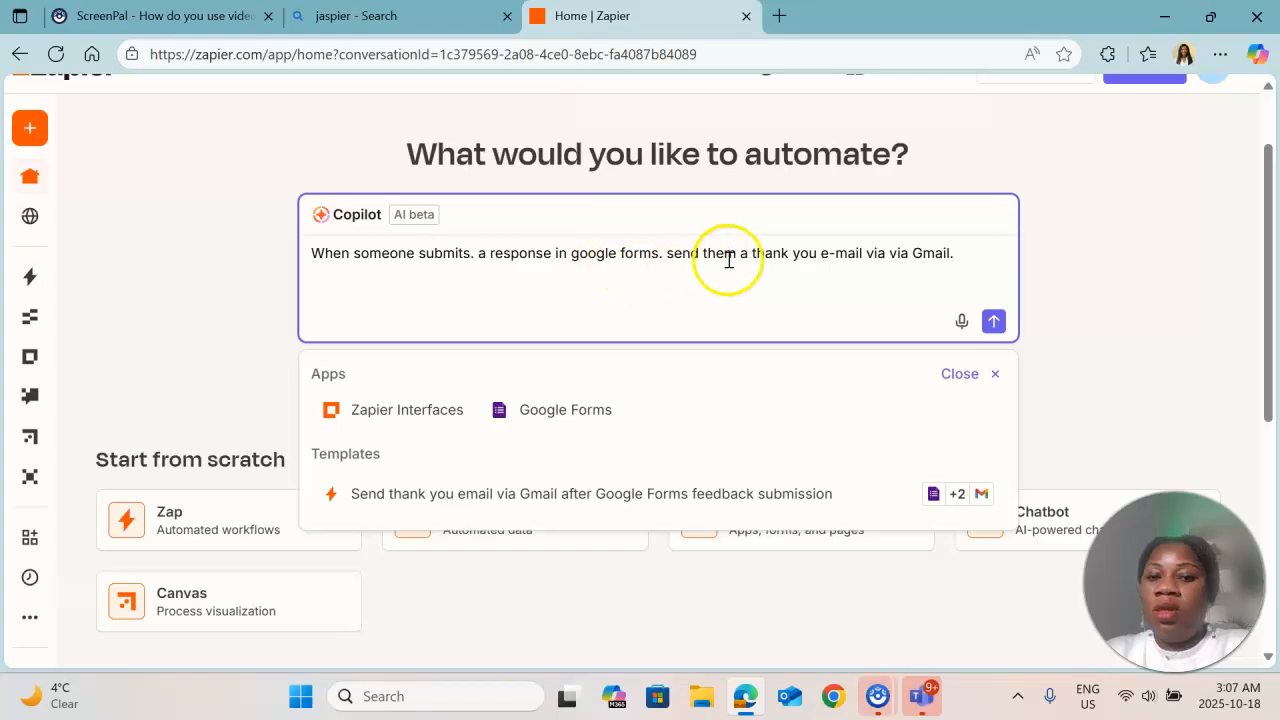
pyautogui.click(994, 322)
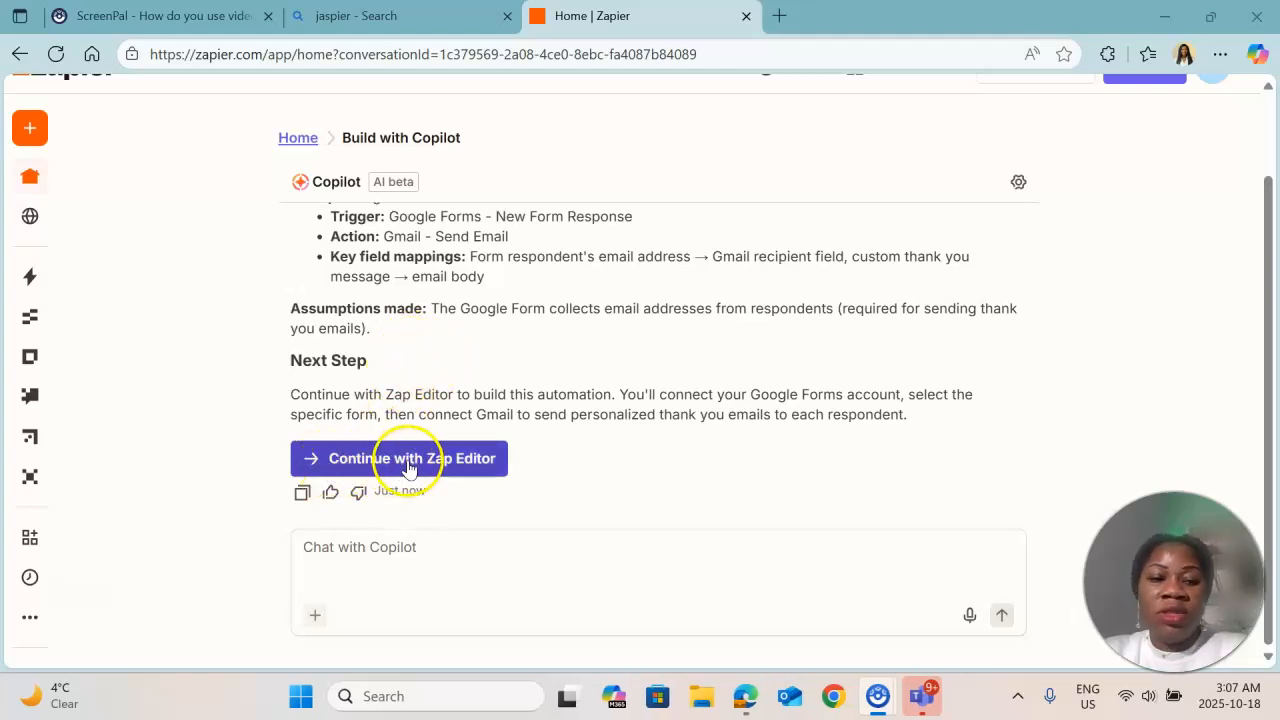
pyautogui.click(408, 463)
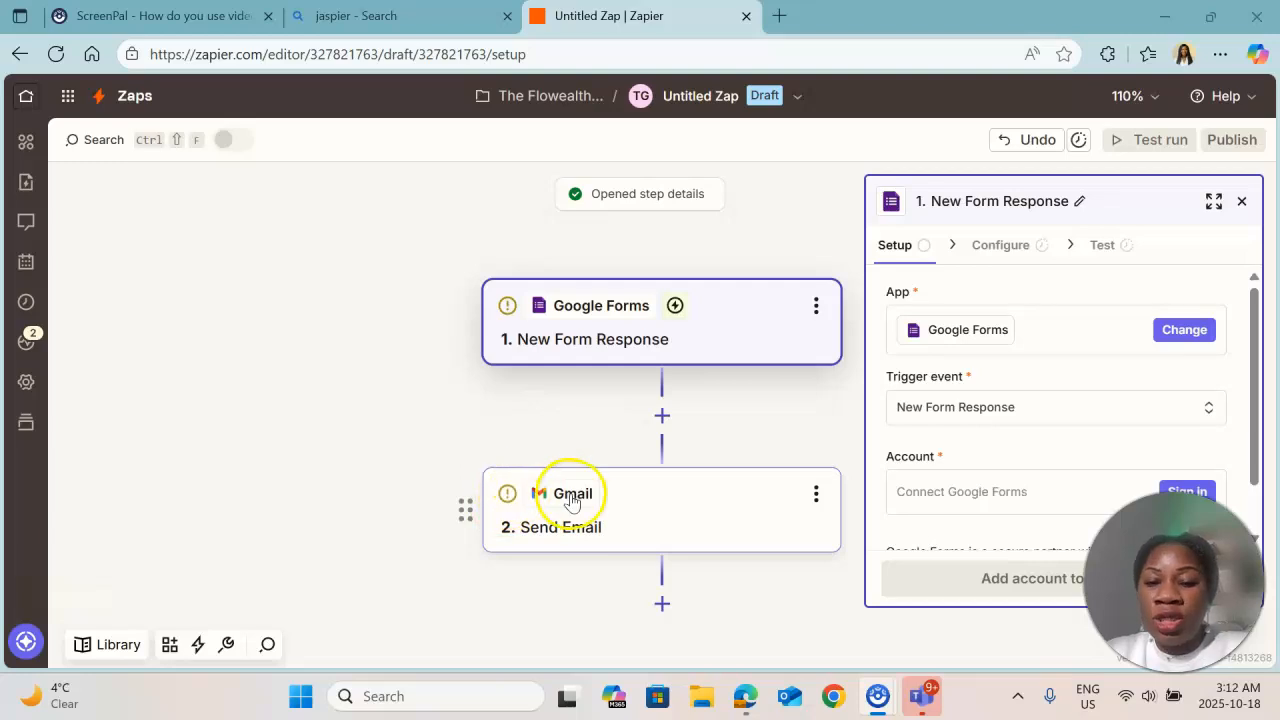
# - Connect the Google account to the Google Forms trigger, approve Zapier's access and continue to the trigger's configuration
pyautogui.click(508, 310)
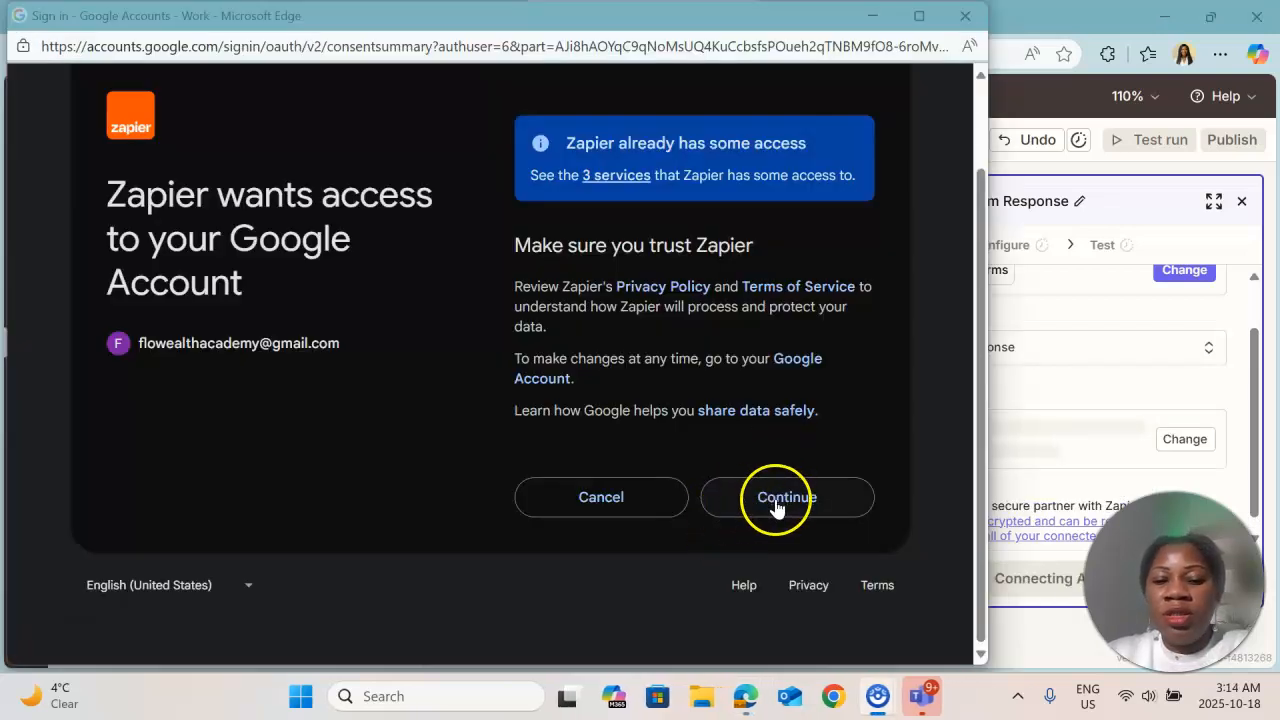
pyautogui.click(789, 508)
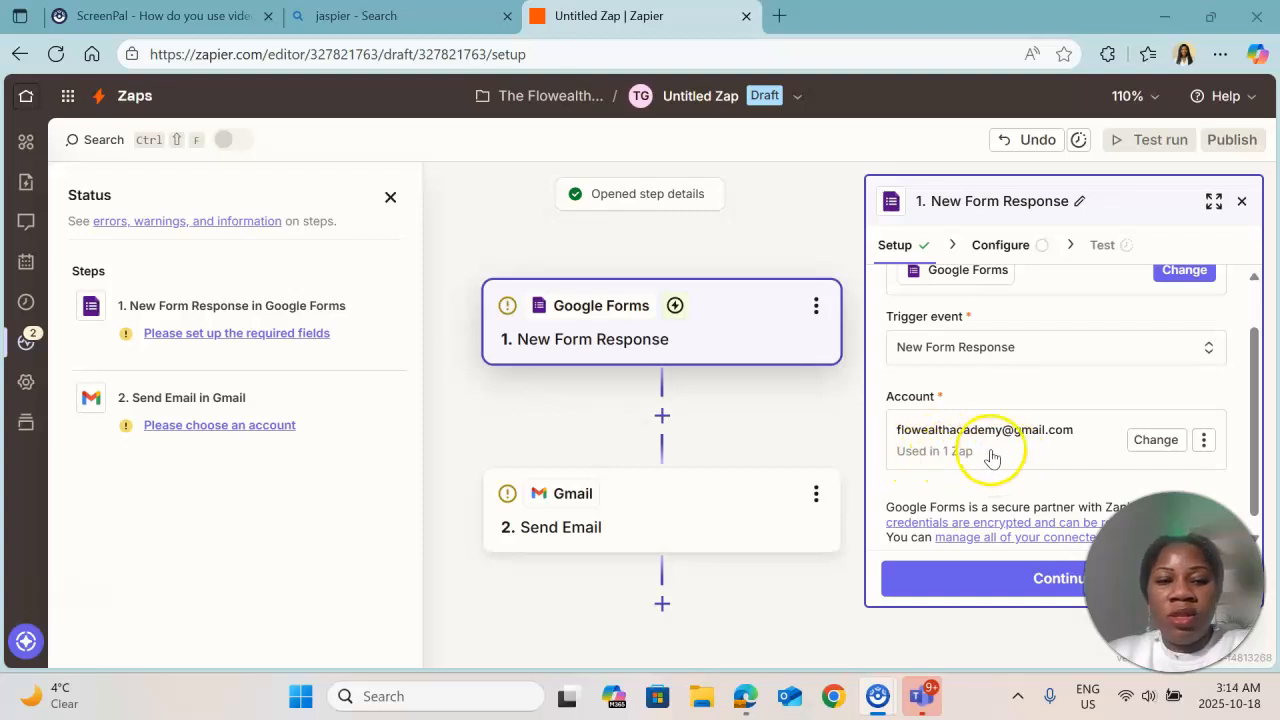
pyautogui.scroll(-1, 1052, 405)
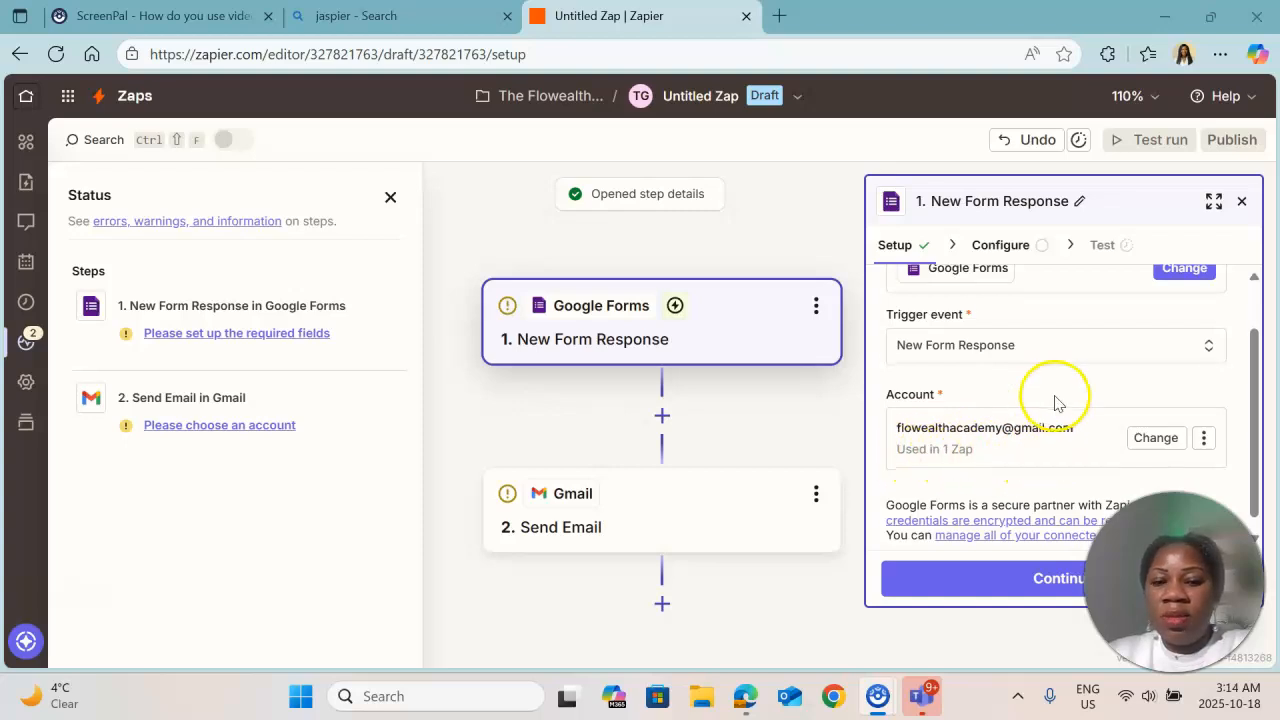
pyautogui.click(1015, 587)
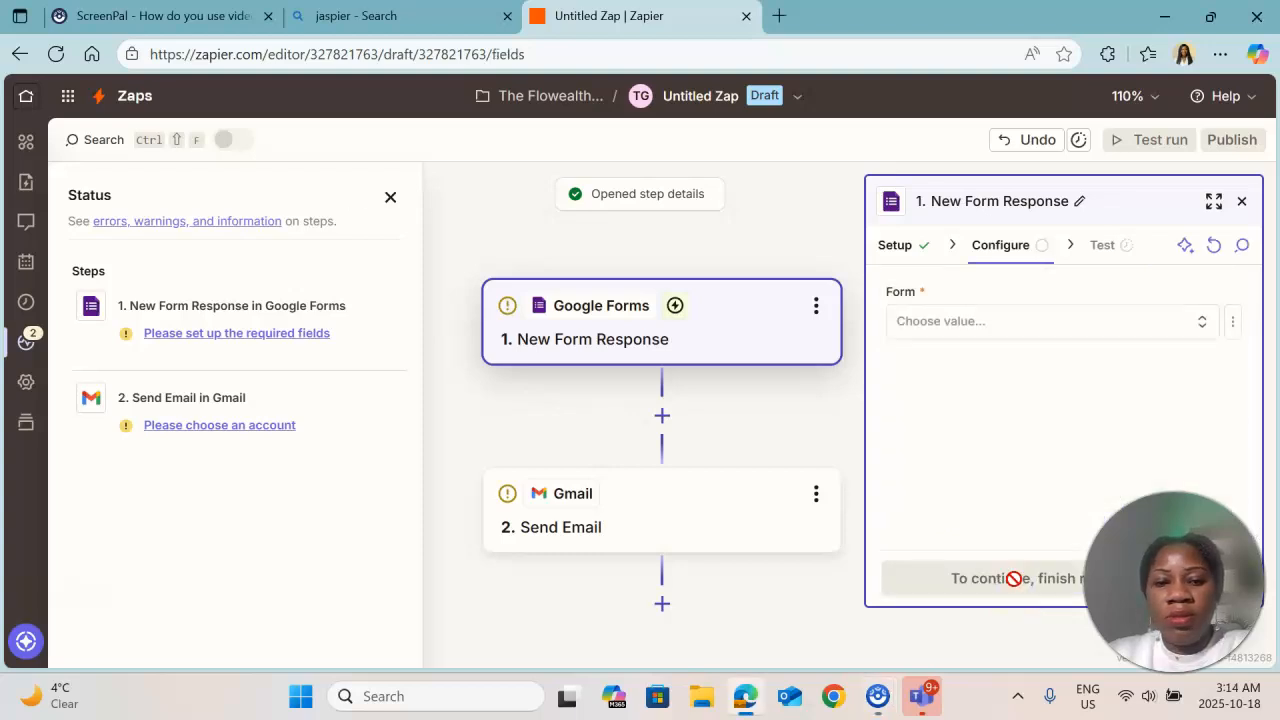
# - Choose AI COURSE QUESTIONNAIRE as the form for the New Form Response trigger
pyautogui.click(1196, 324)
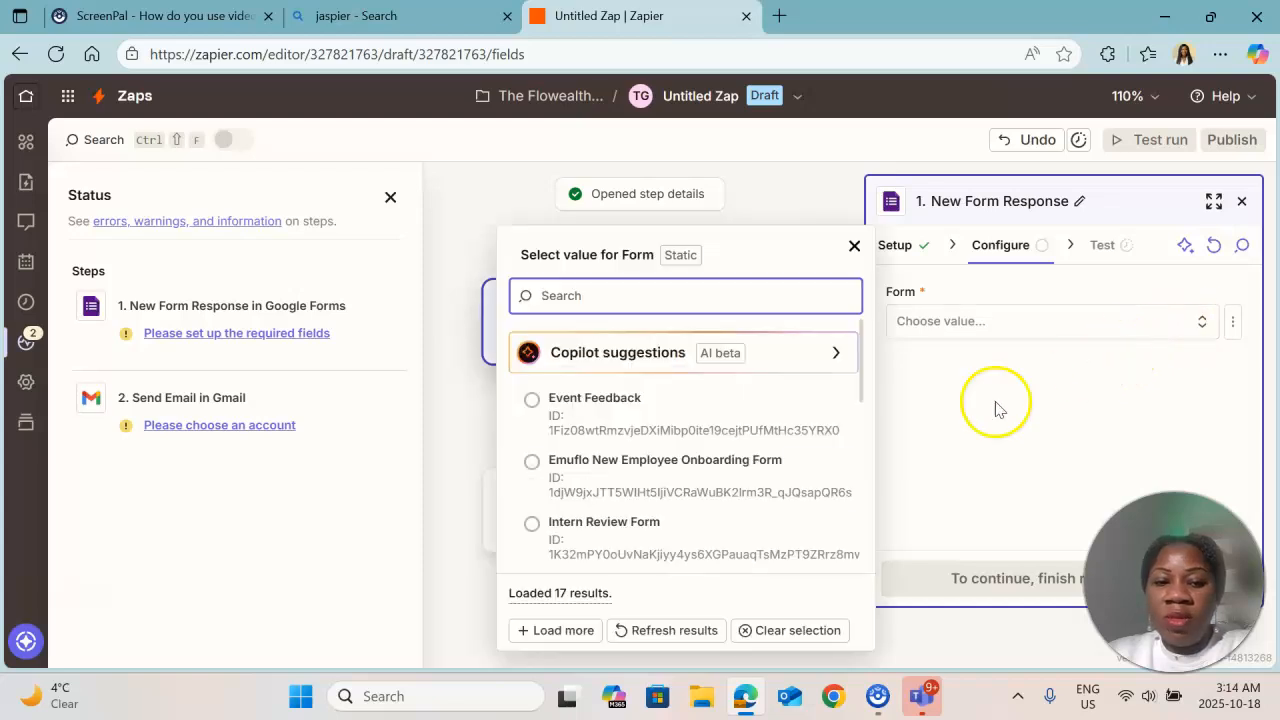
pyautogui.scroll(-3, 662, 445)
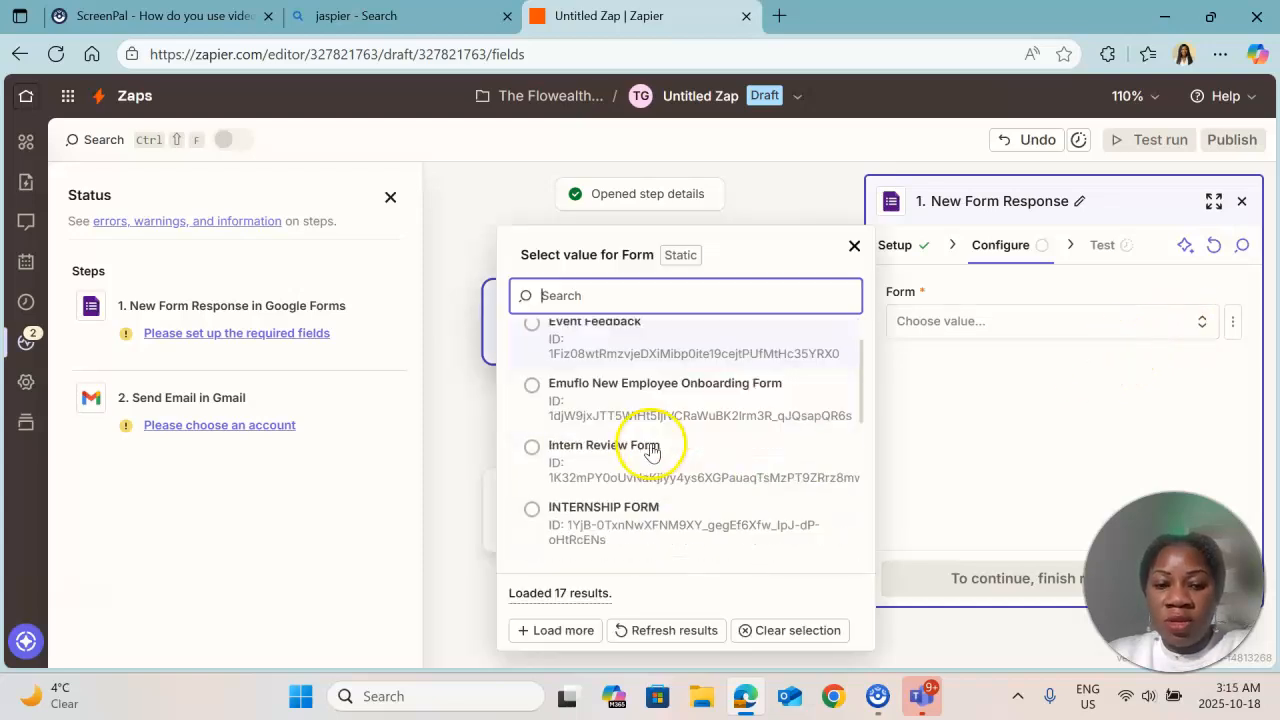
pyautogui.scroll(-2, 648, 458)
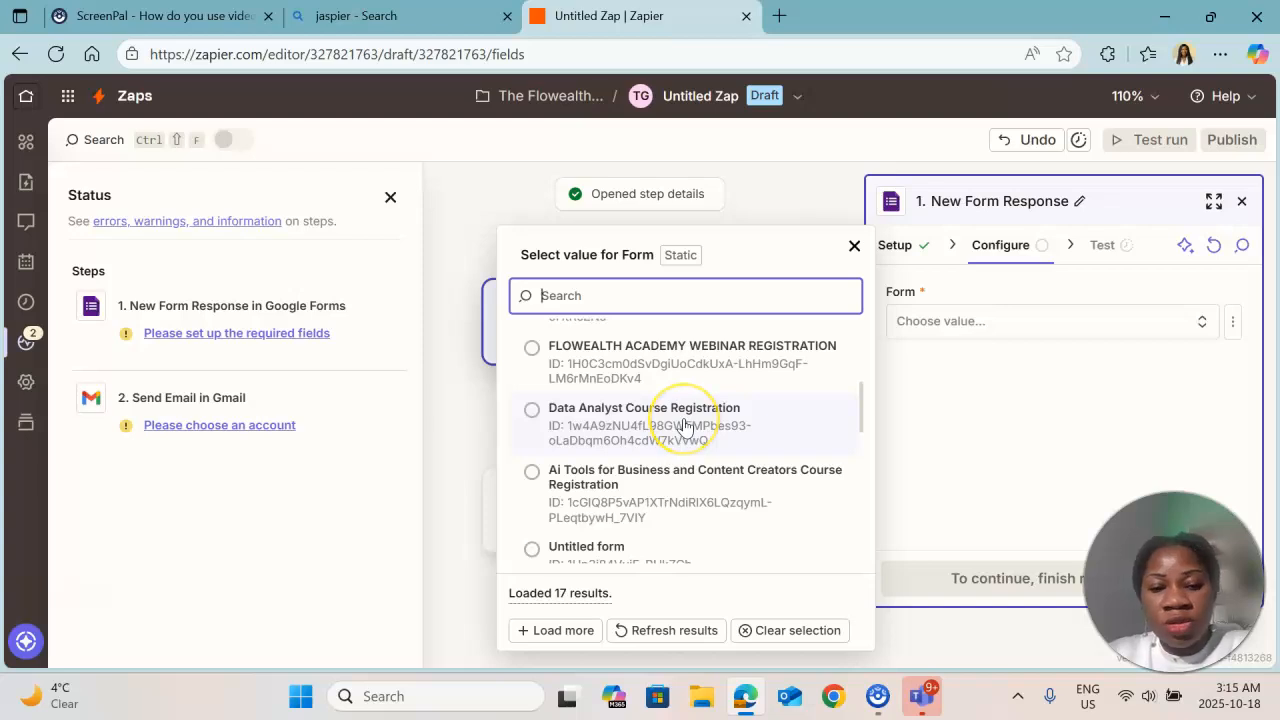
pyautogui.scroll(-6, 684, 425)
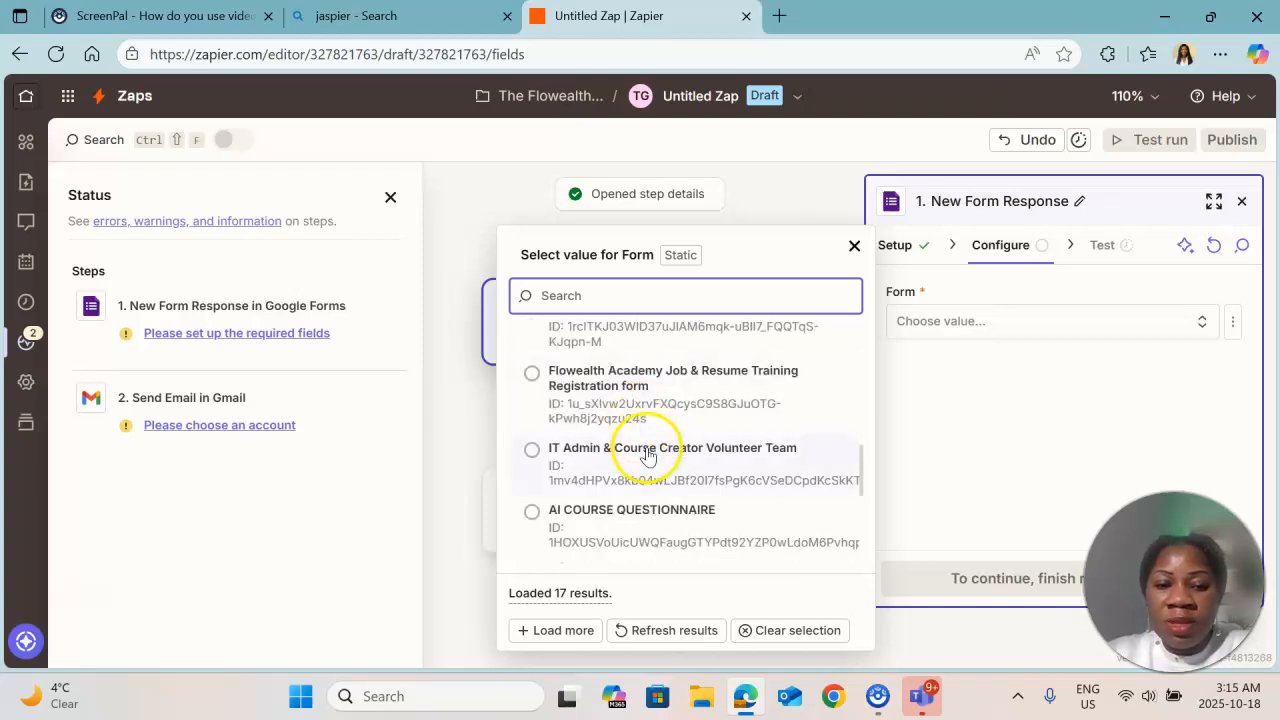
pyautogui.scroll(-2, 634, 457)
pyautogui.scroll(2, 651, 428)
pyautogui.scroll(-1, 622, 481)
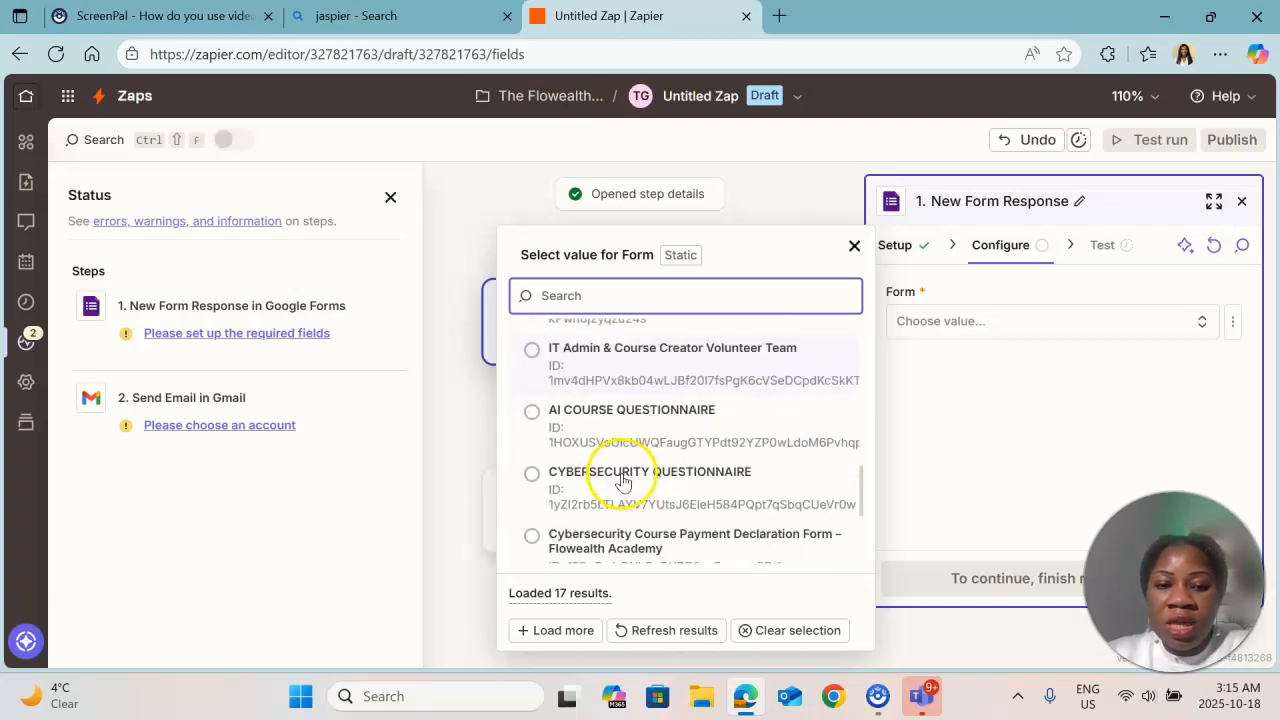
pyautogui.click(532, 413)
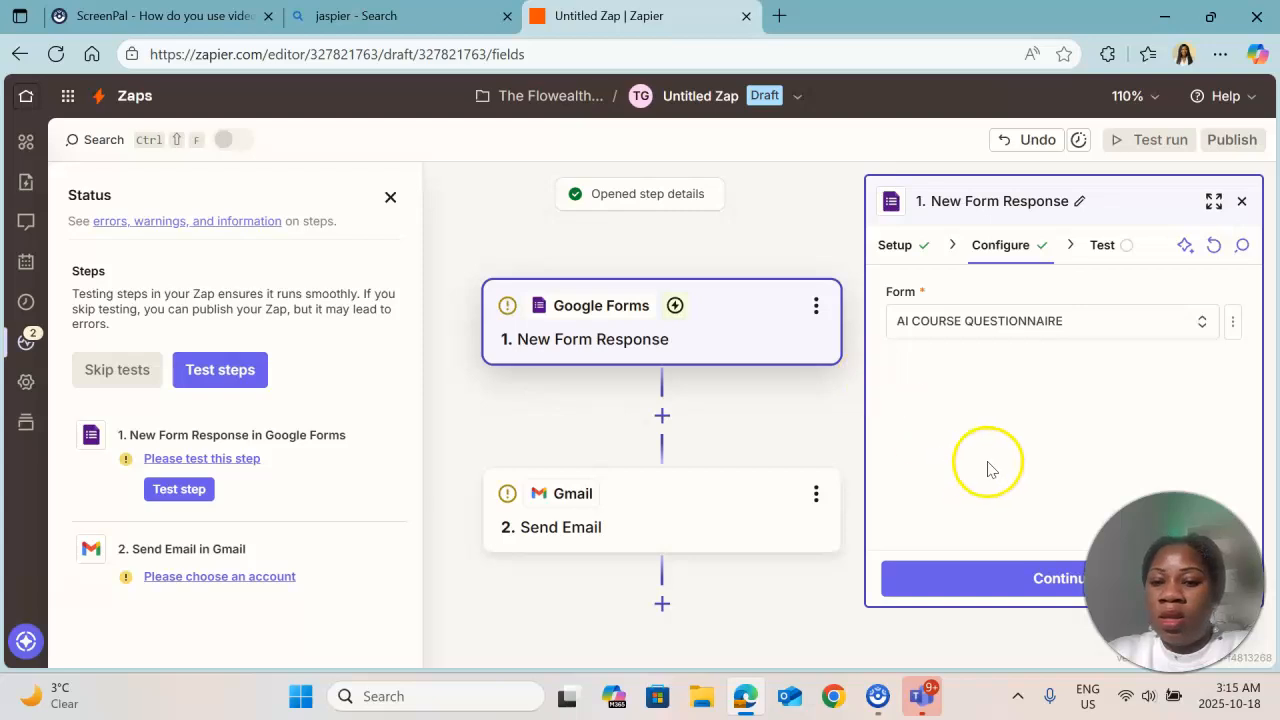
# - Test the Google Forms trigger and continue to the Gmail step with the Form Response A record
pyautogui.click(1020, 579)
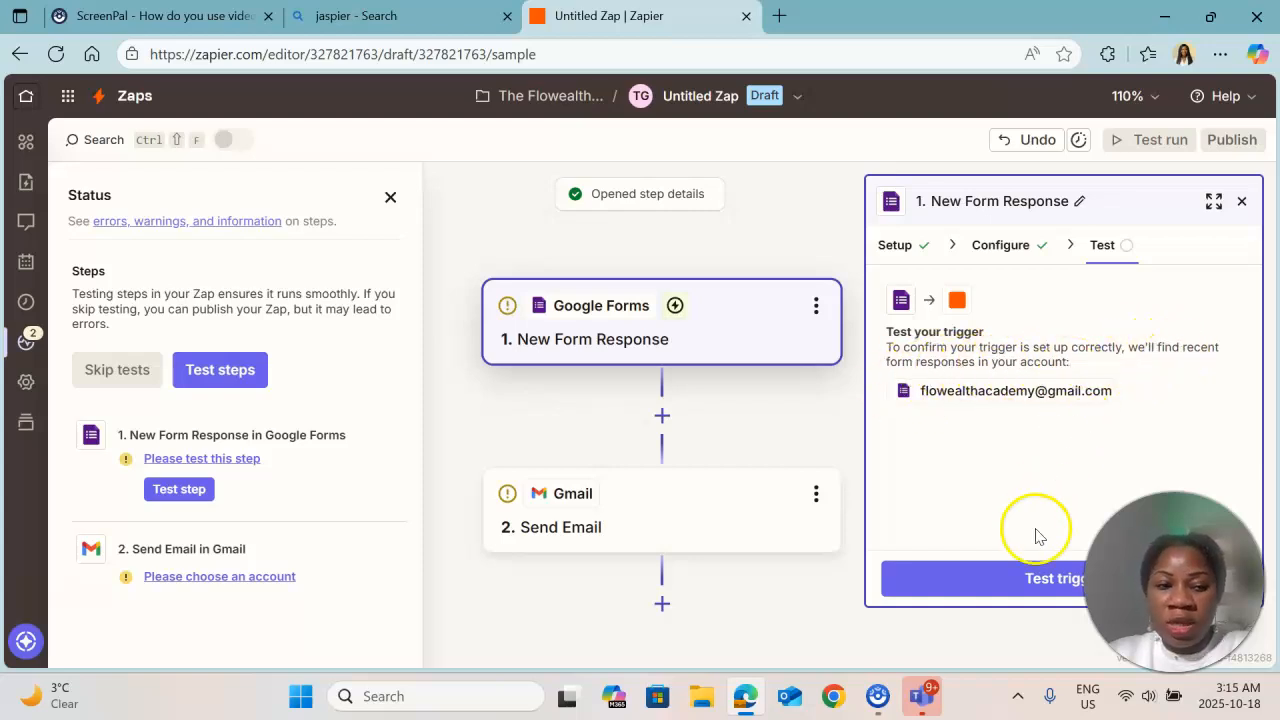
pyautogui.click(1024, 582)
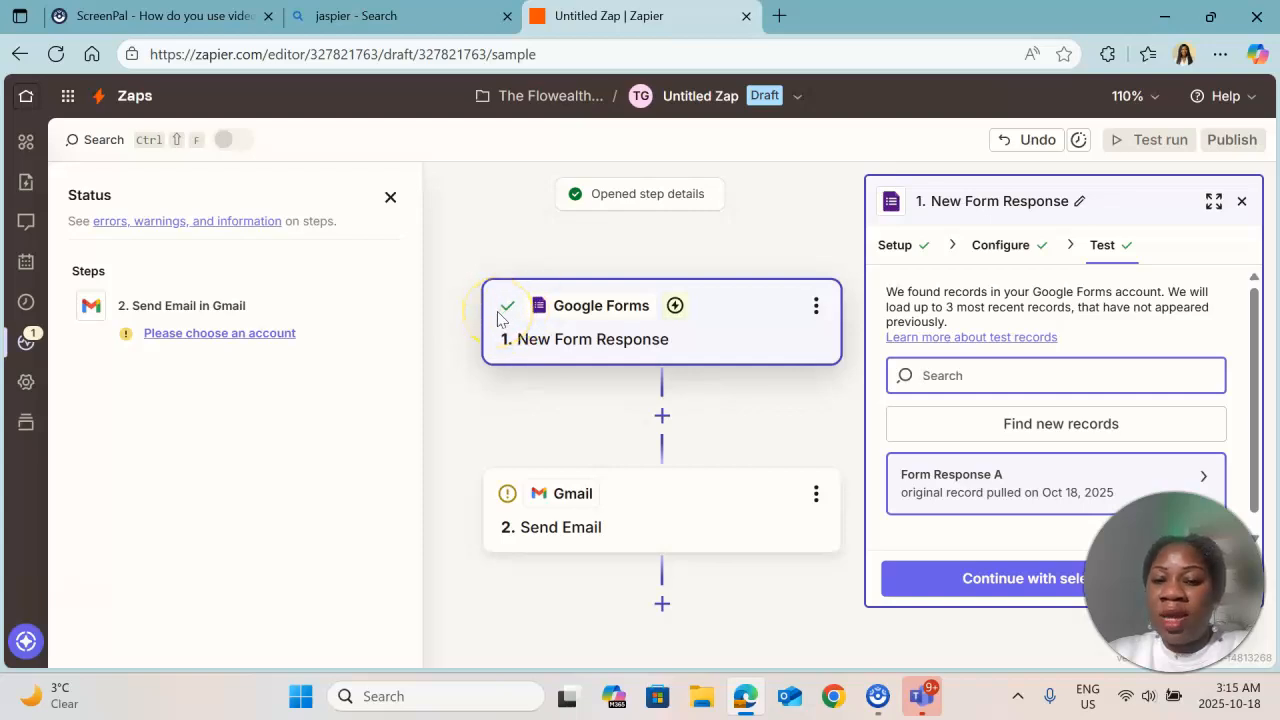
pyautogui.scroll(-1, 1057, 430)
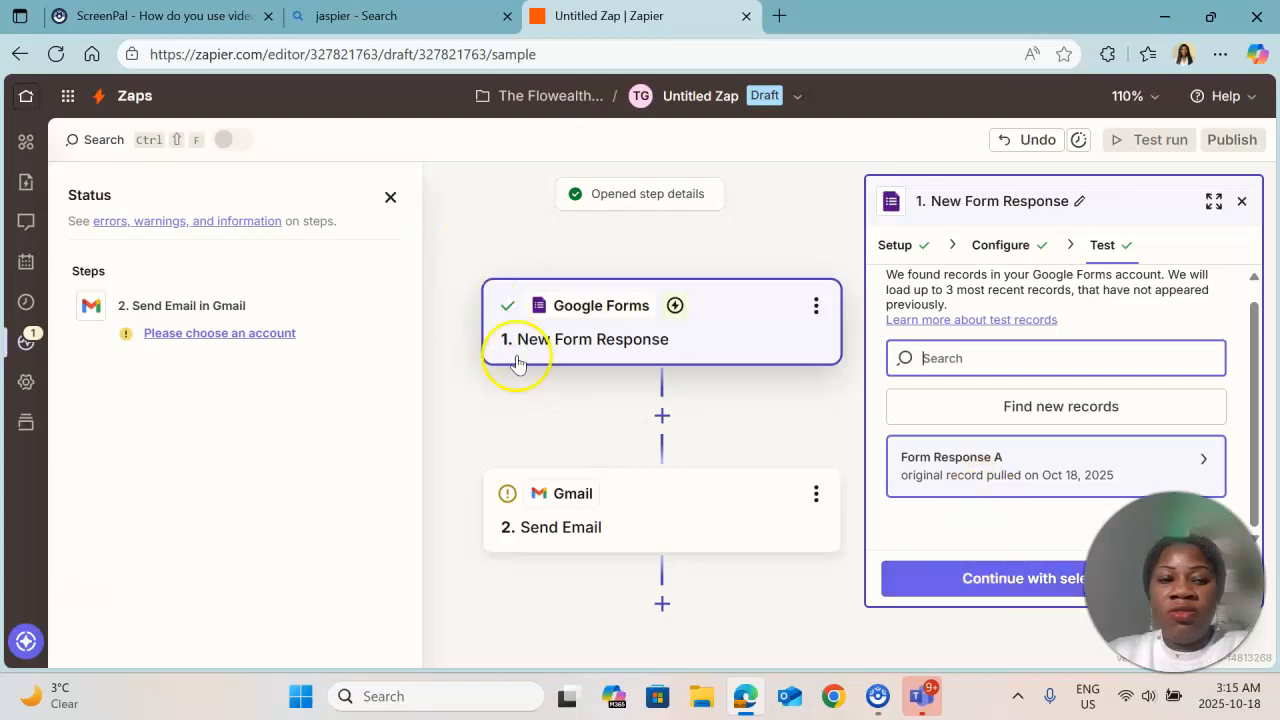
pyautogui.click(1005, 580)
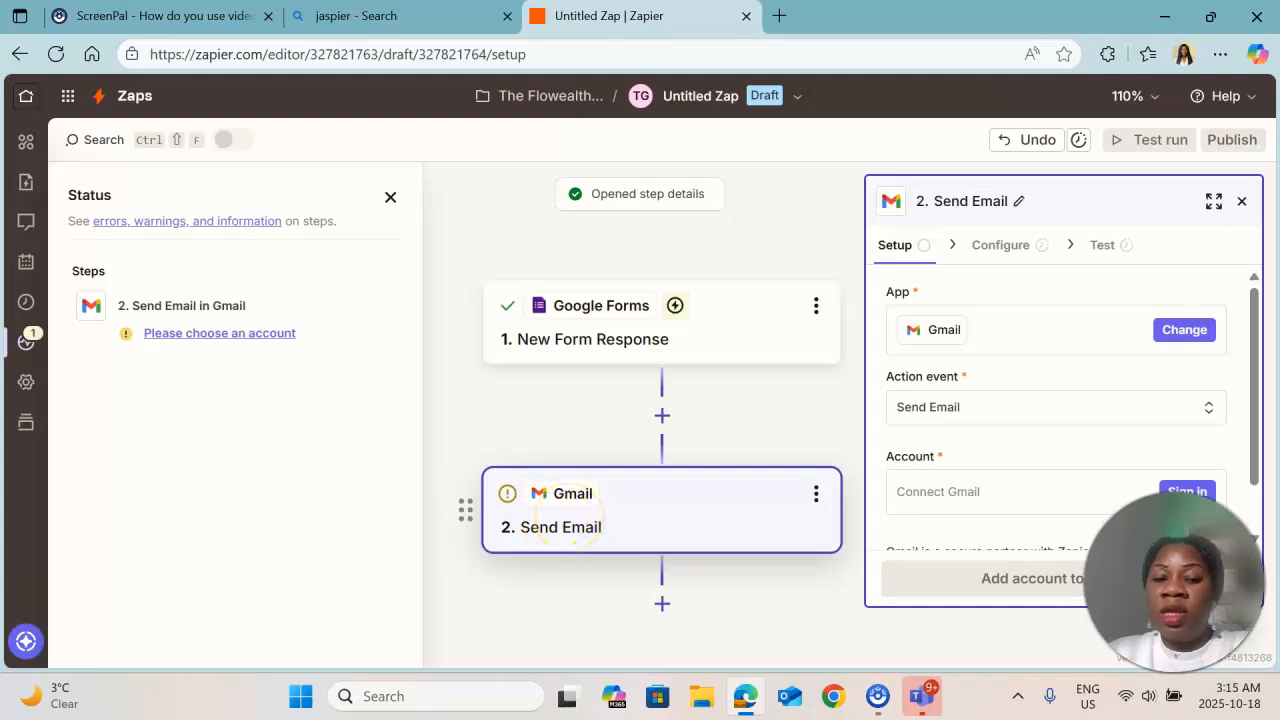
# - Connect the Google account to the Gmail Send Email action, granting Zapier all requested permissions, and continue to its configuration
pyautogui.click(1094, 412)
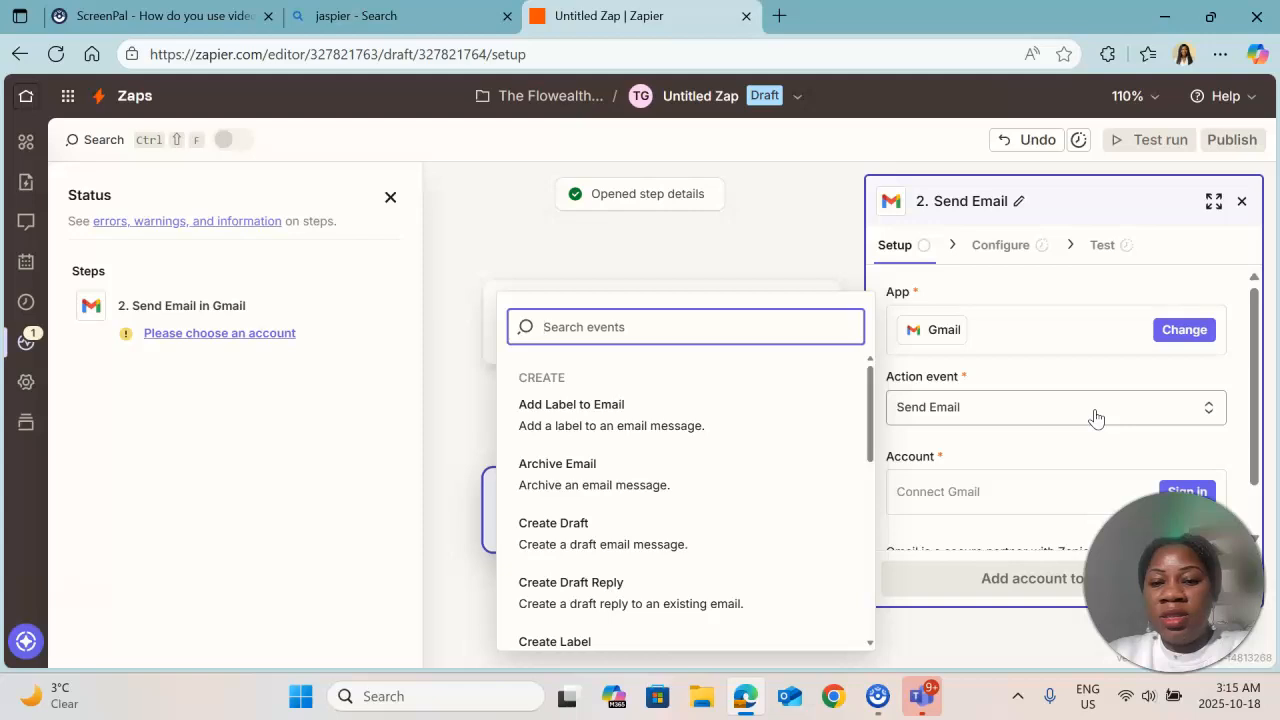
pyautogui.click(1095, 417)
pyautogui.scroll(-1, 1090, 477)
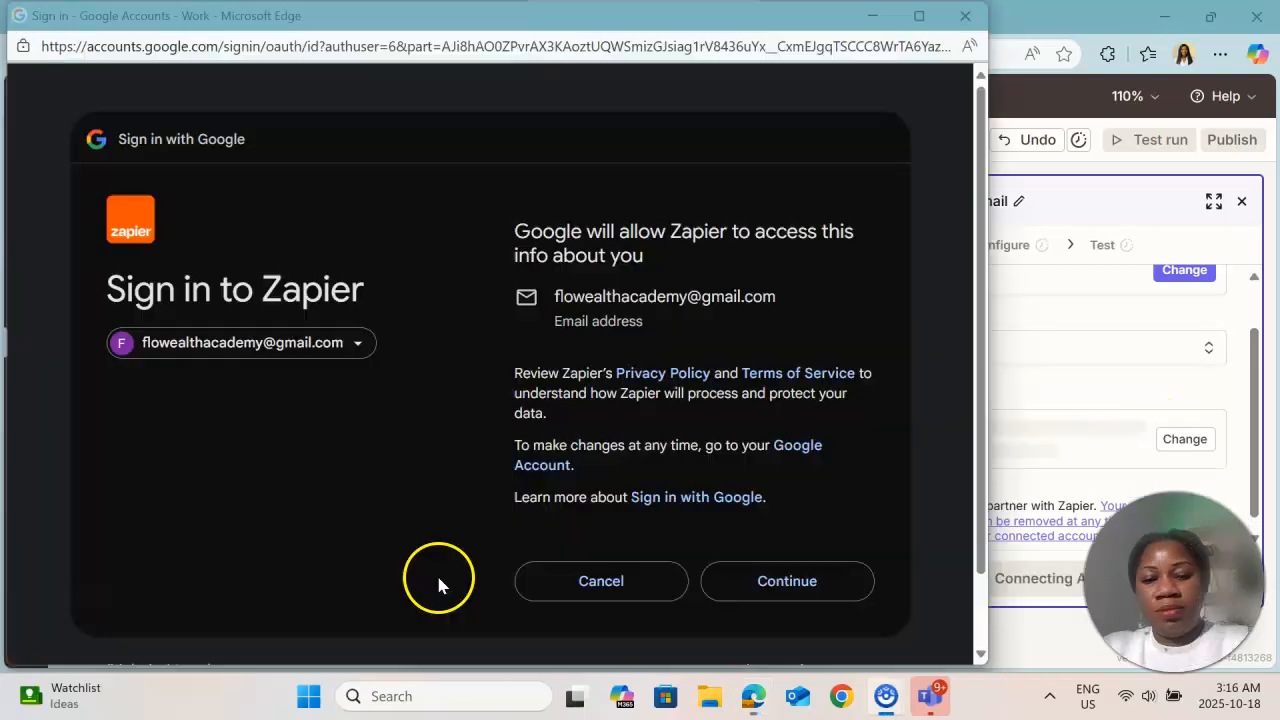
pyautogui.click(815, 592)
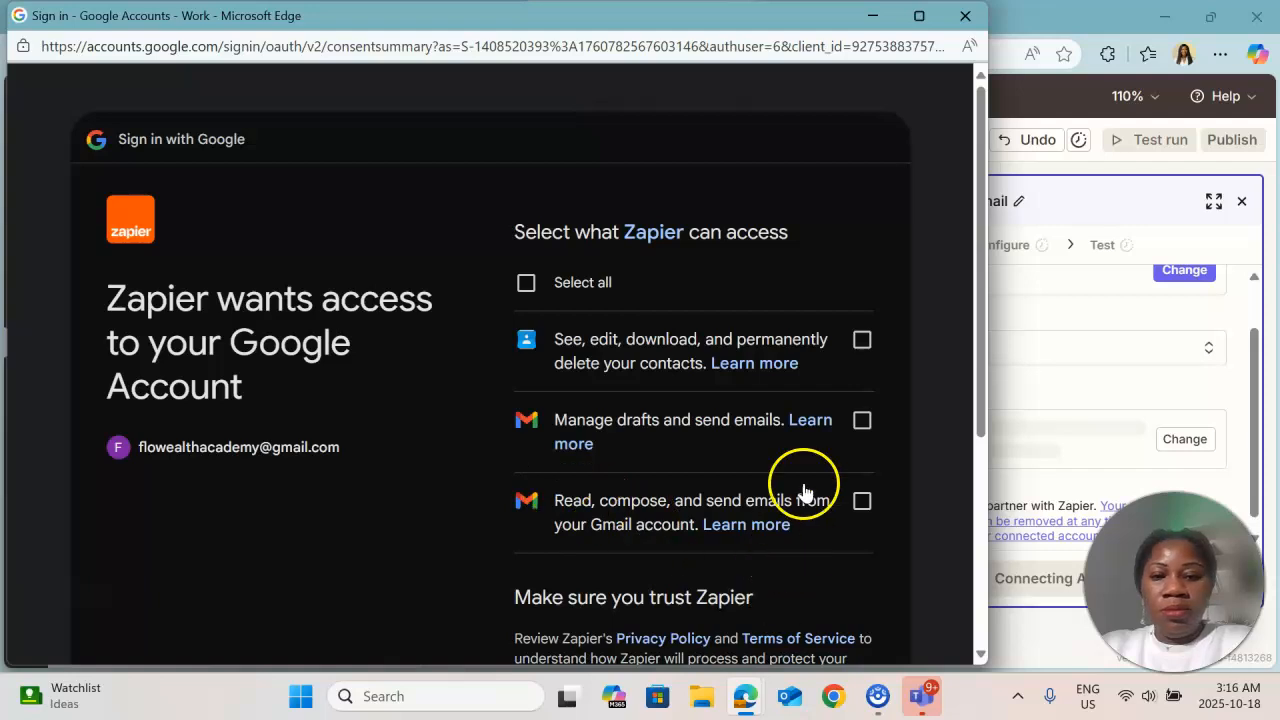
pyautogui.click(526, 282)
pyautogui.scroll(-2, 748, 406)
pyautogui.scroll(-2, 748, 406)
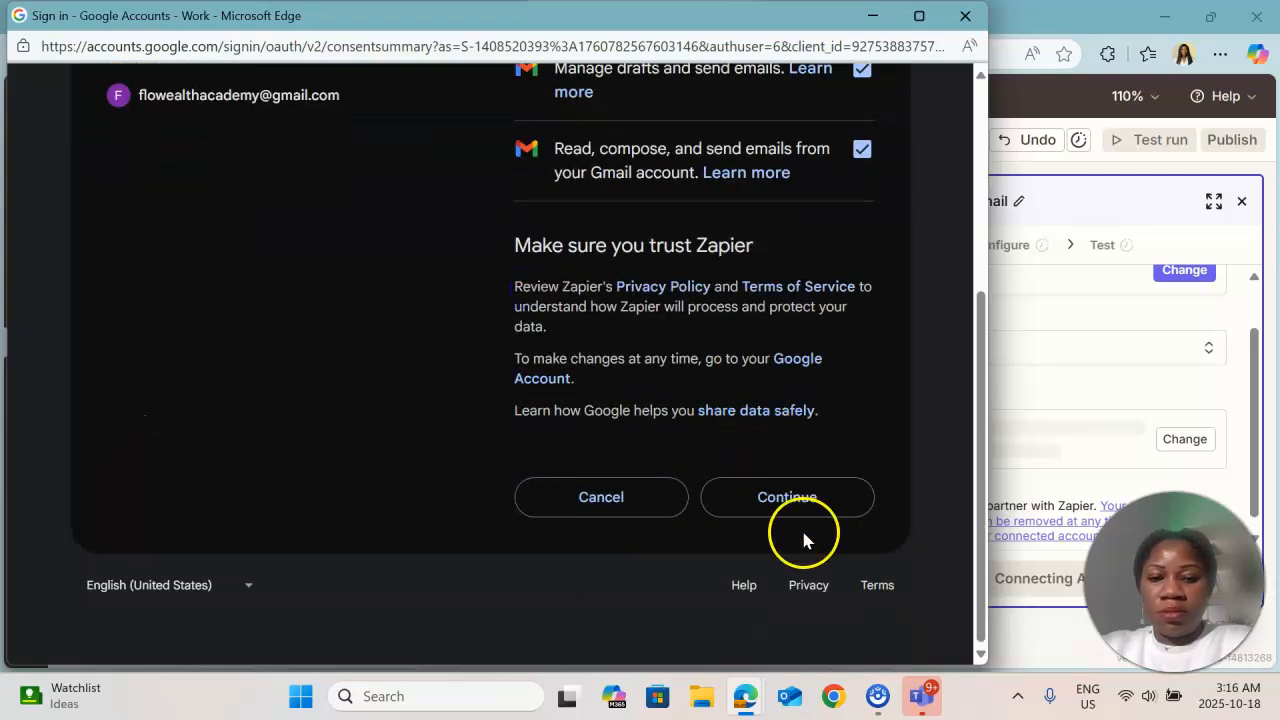
pyautogui.click(804, 505)
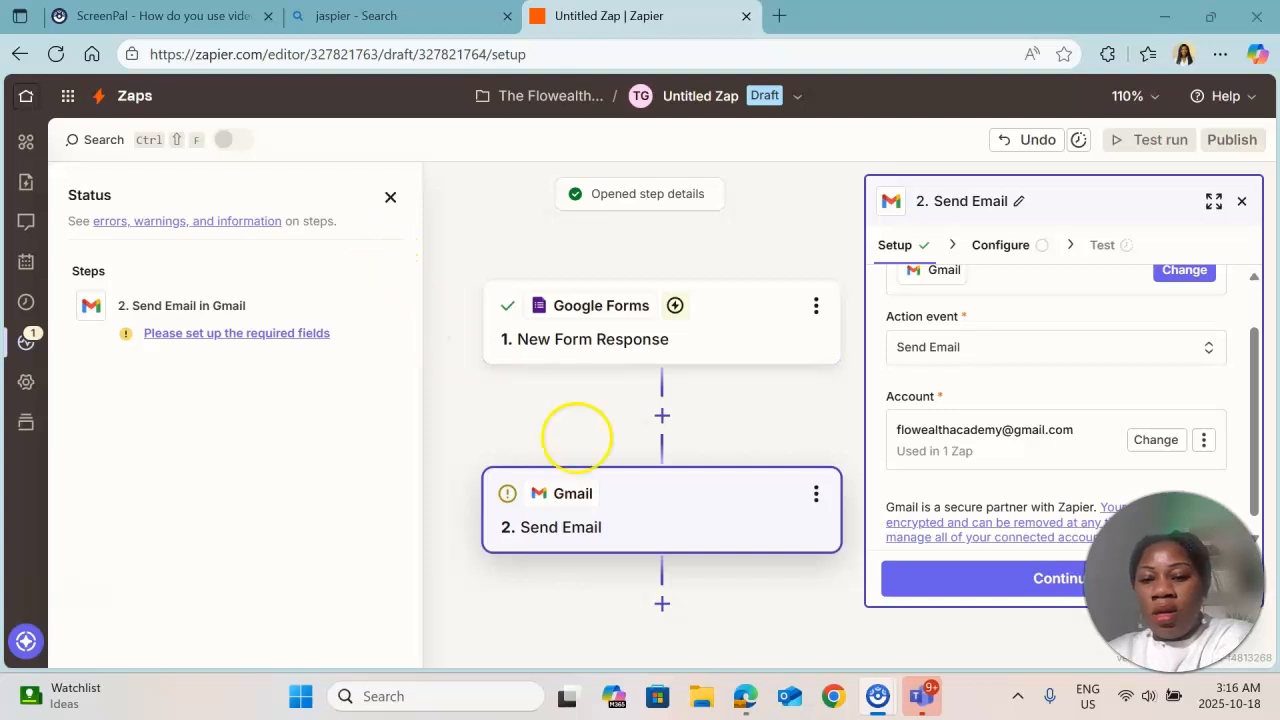
pyautogui.click(1010, 590)
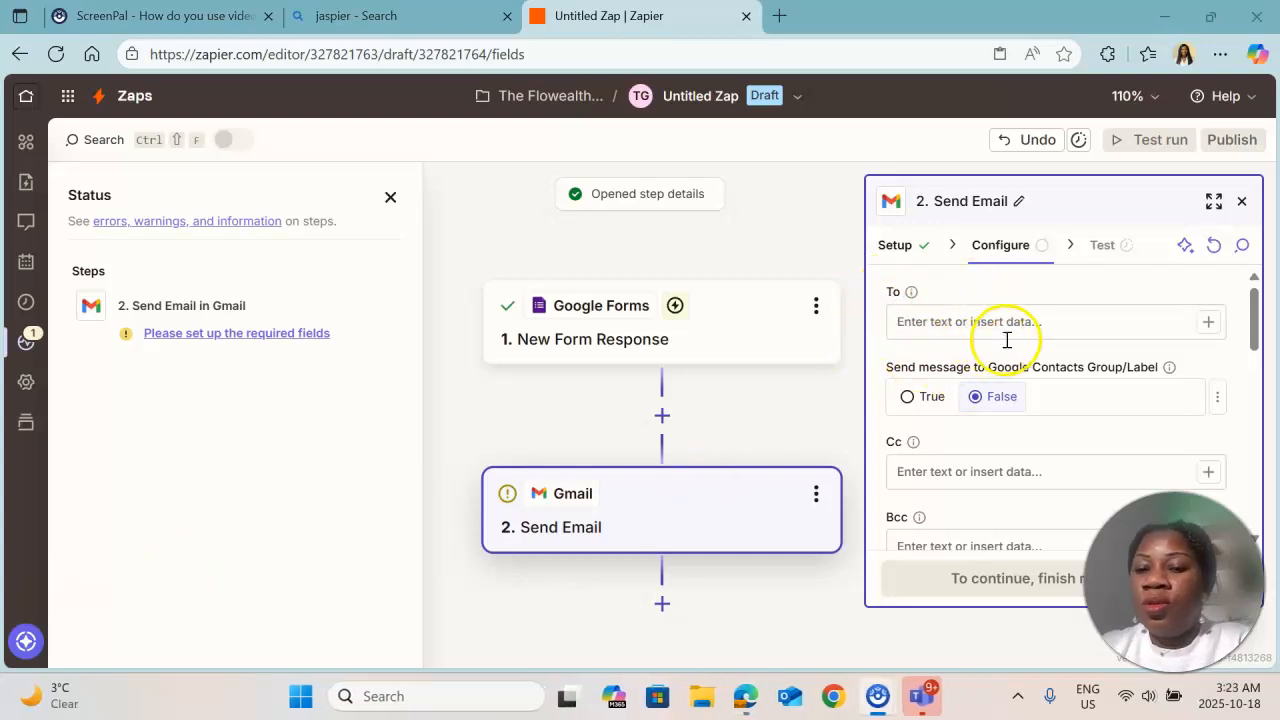
# - Map the To field of the Gmail email to the Respondent Email answer from the Google Forms response
pyautogui.click(1207, 323)
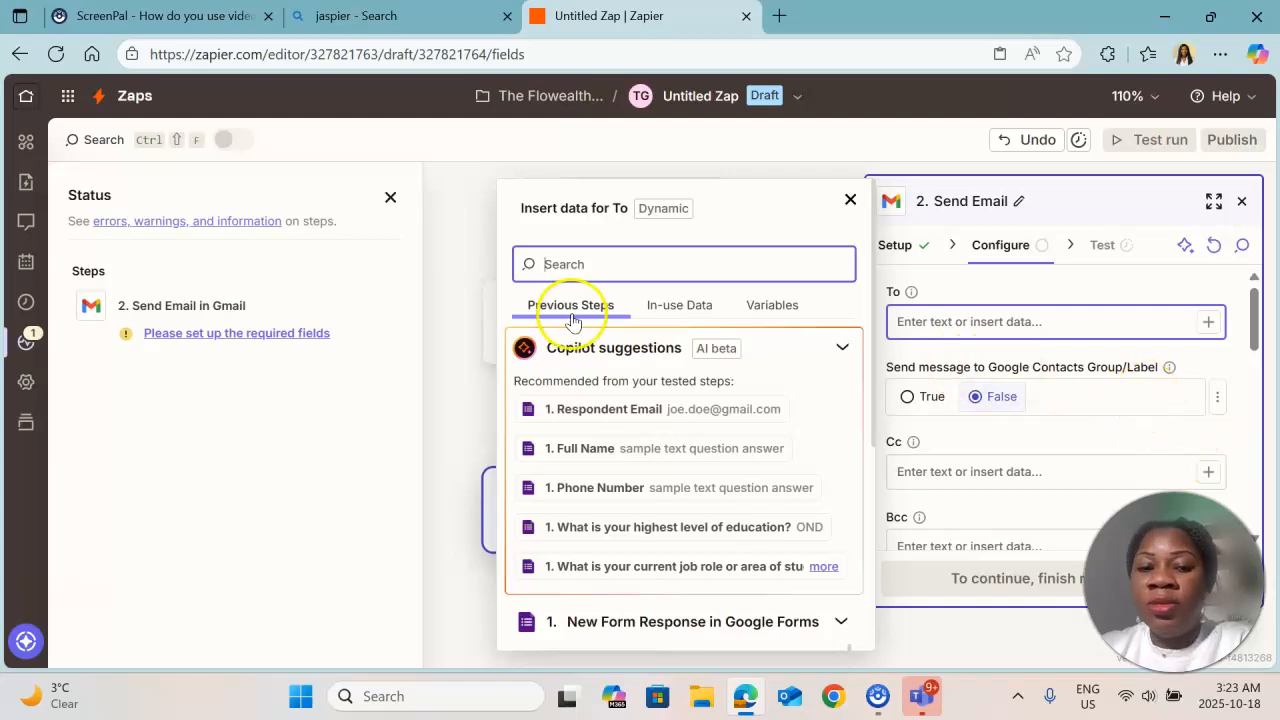
pyautogui.scroll(-3, 730, 420)
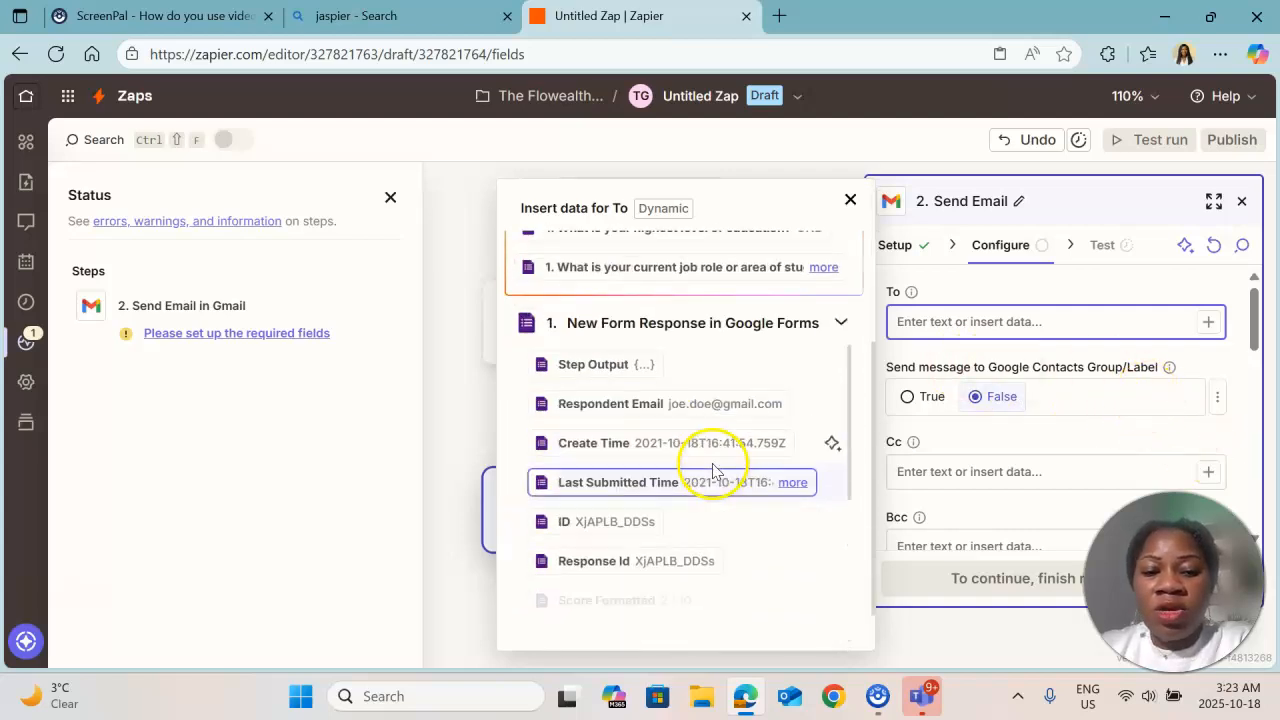
pyautogui.scroll(-1, 600, 515)
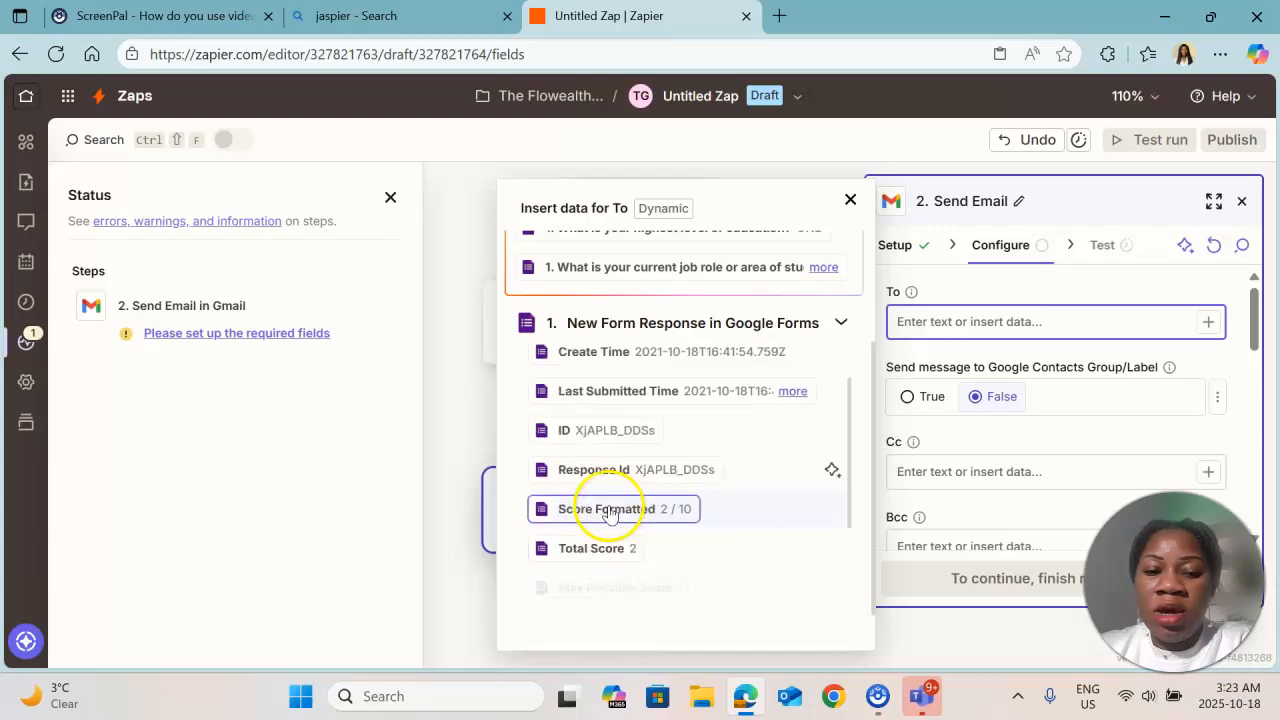
pyautogui.scroll(-4, 610, 512)
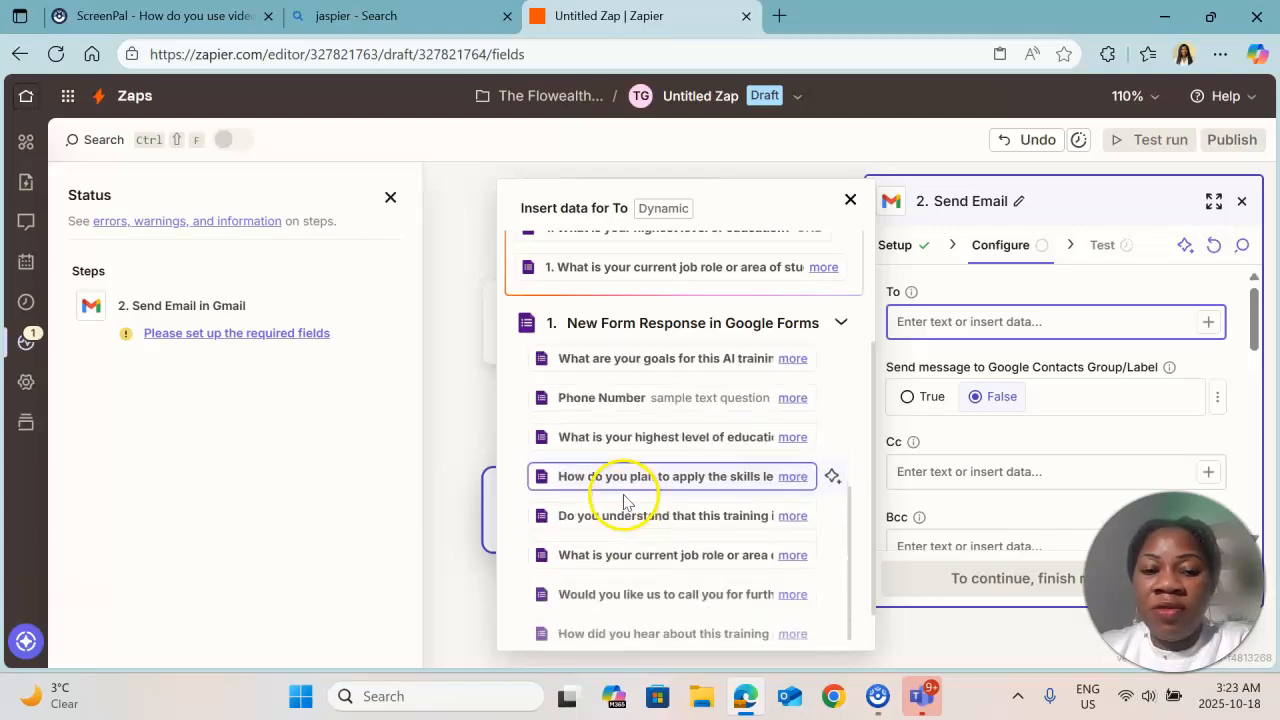
pyautogui.scroll(-1, 624, 502)
pyautogui.scroll(-2, 624, 502)
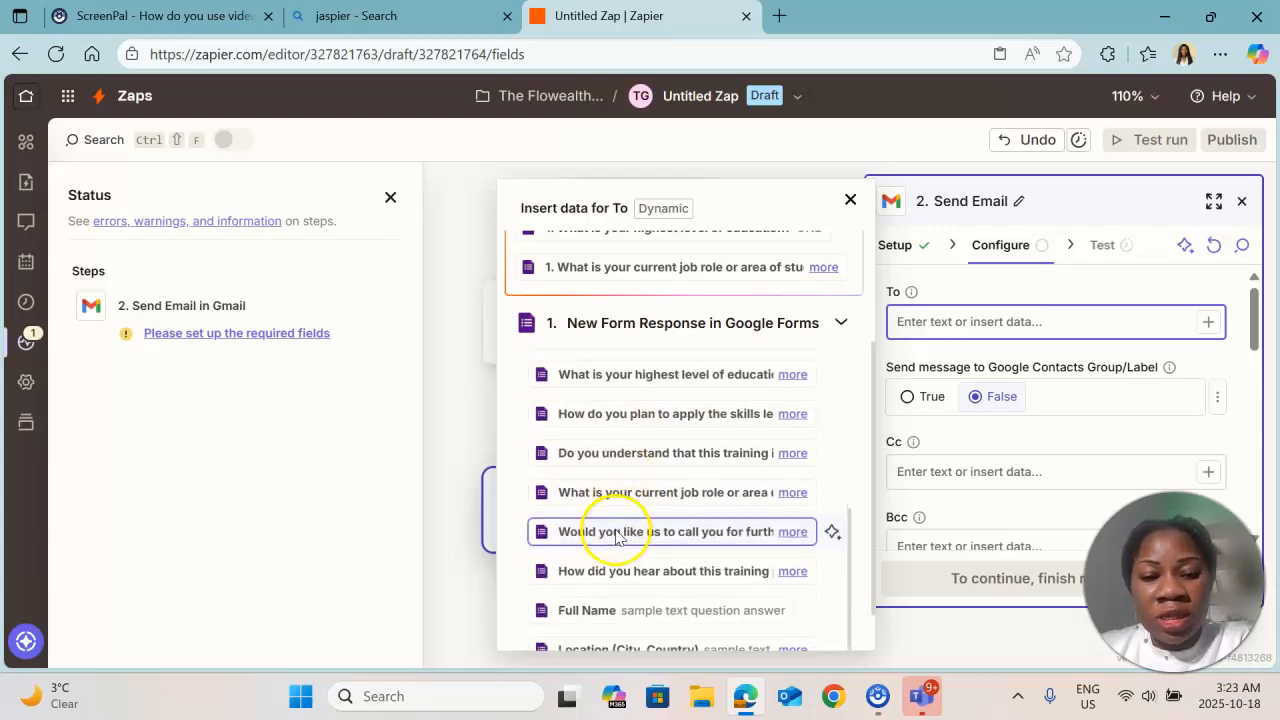
pyautogui.scroll(7, 627, 492)
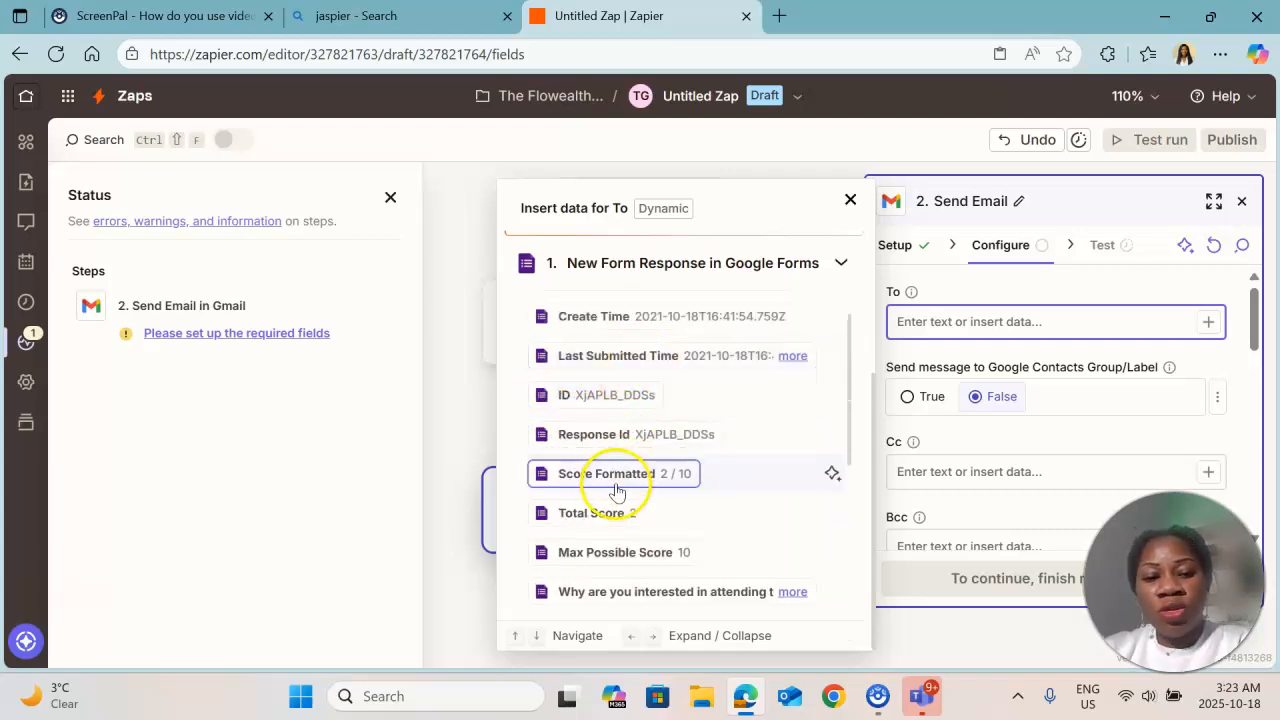
pyautogui.scroll(-2, 613, 485)
pyautogui.scroll(4, 615, 483)
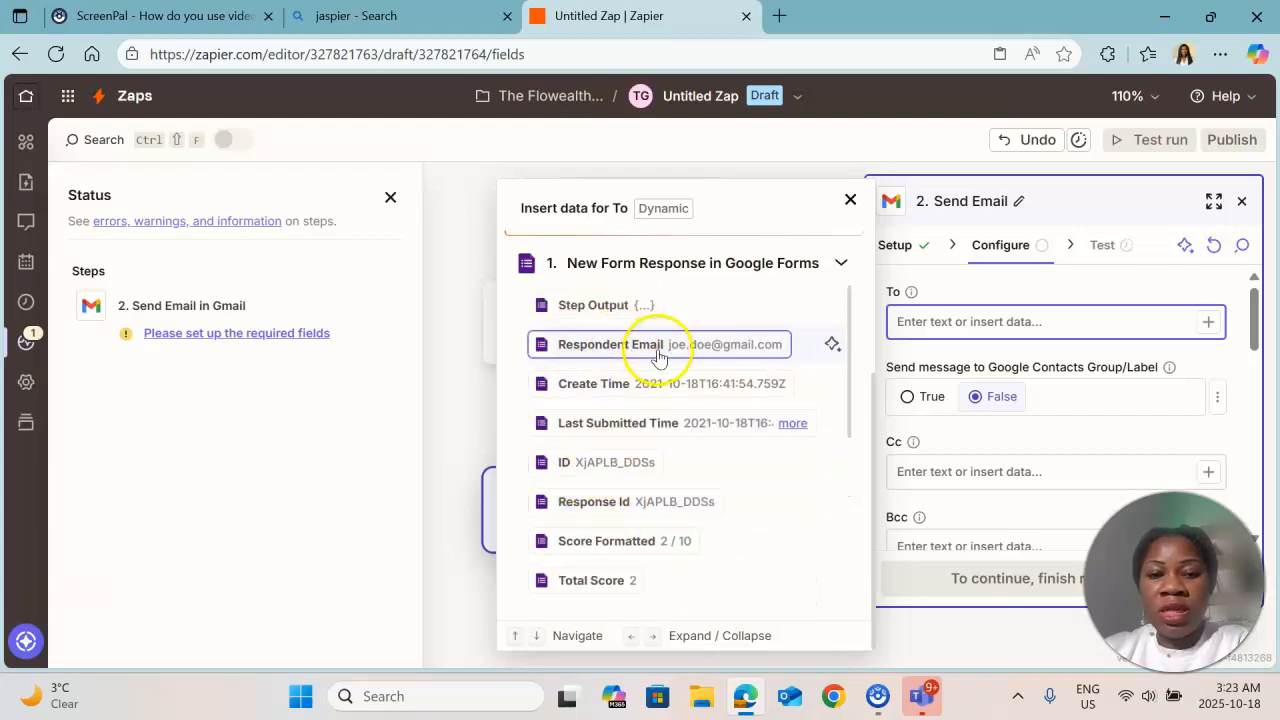
pyautogui.click(662, 347)
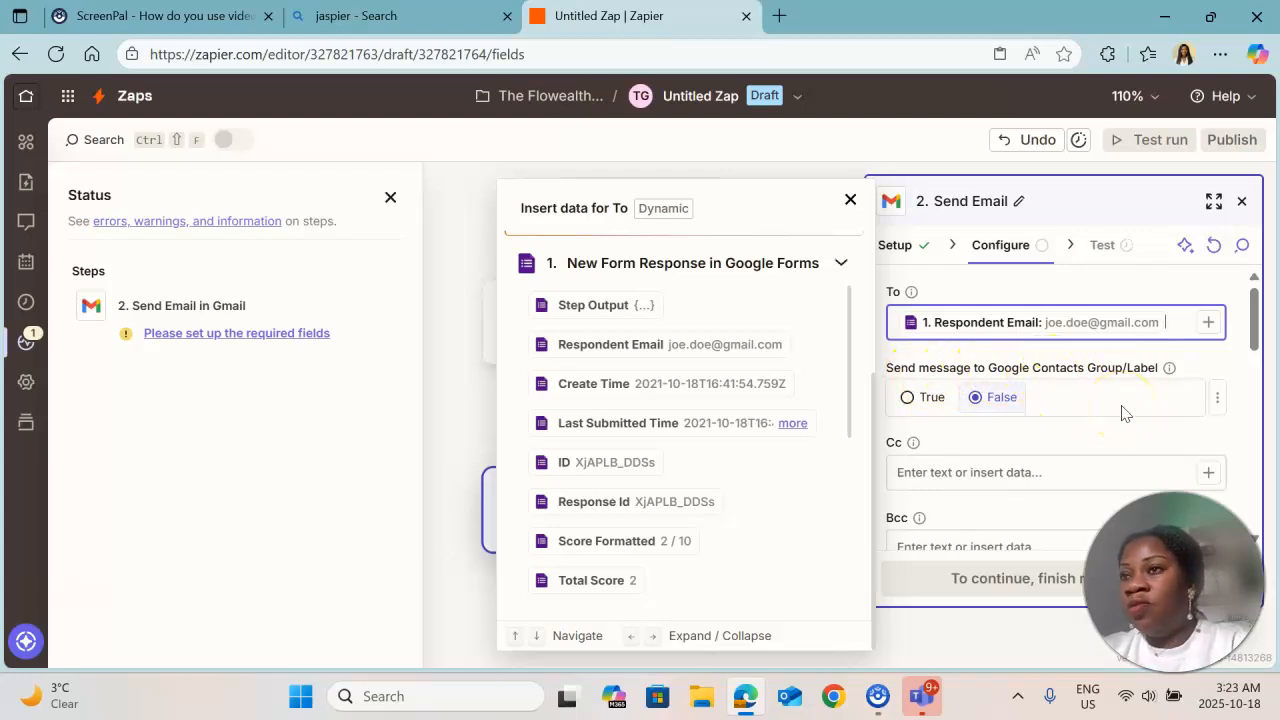
# - Enter the business's own e-mail address as the Cc recipient of the Gmail email
pyautogui.scroll(-1, 1030, 450)
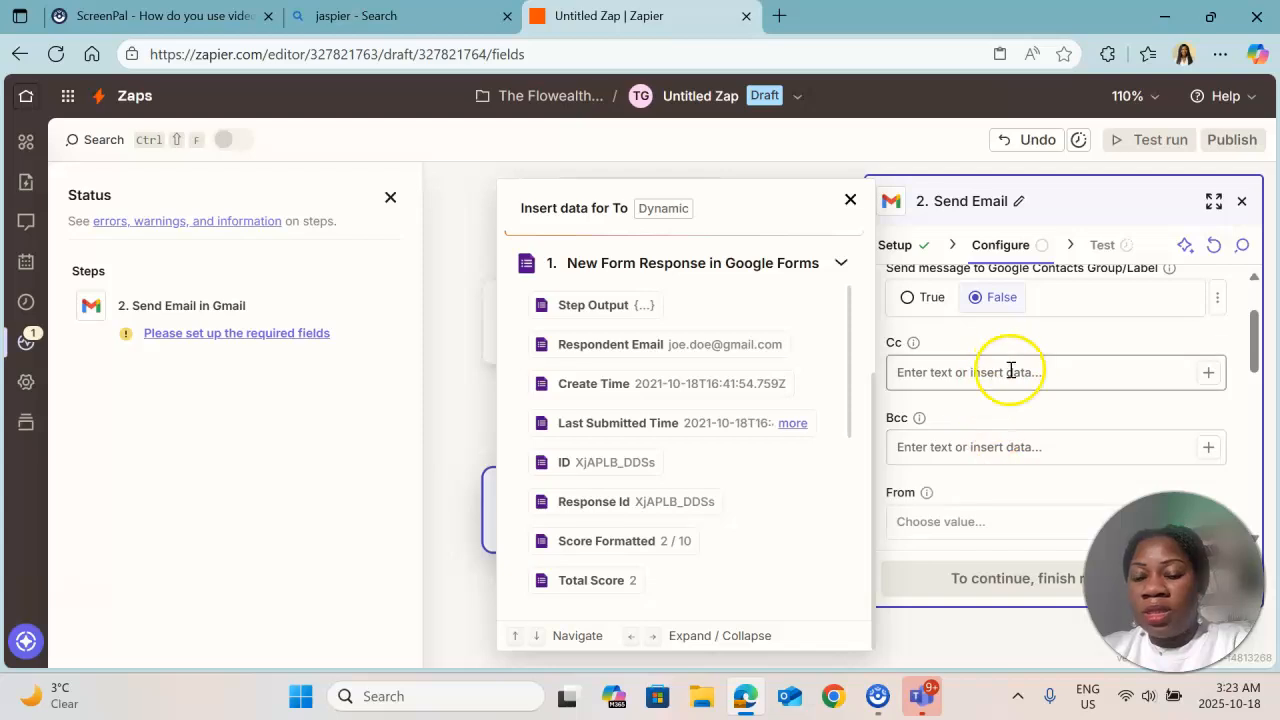
pyautogui.click(1209, 372)
pyautogui.click(1209, 373)
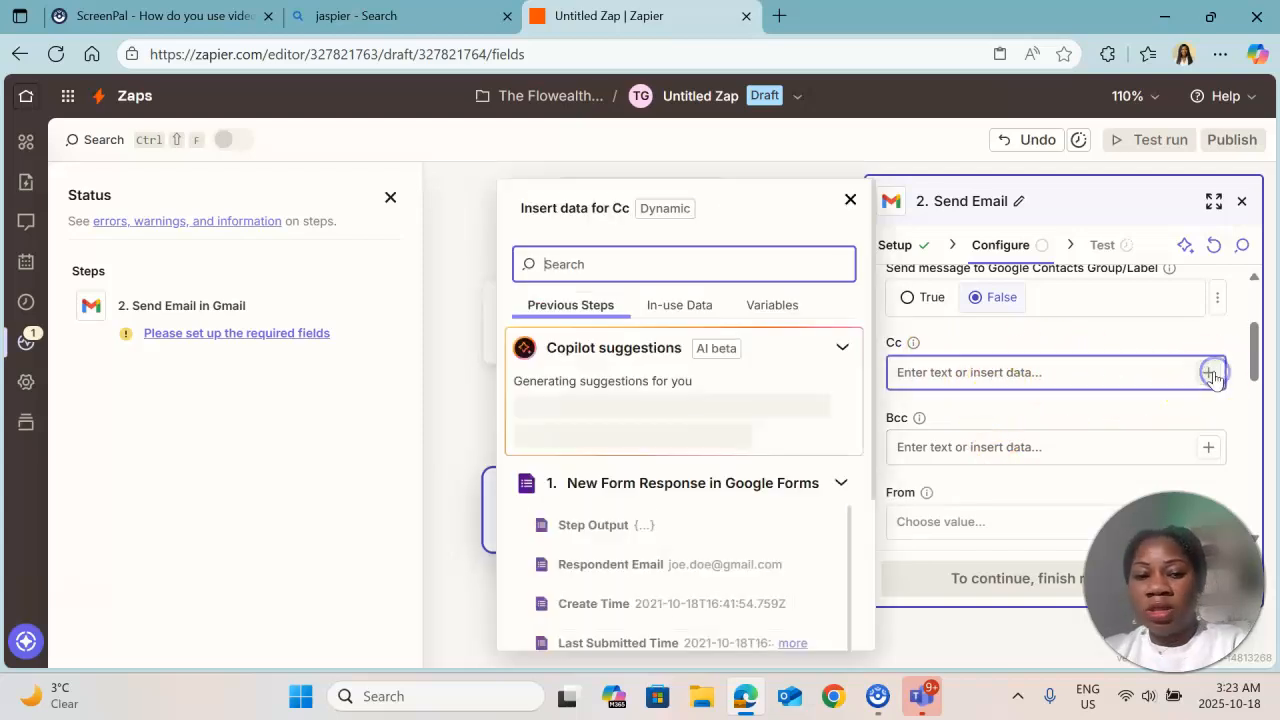
pyautogui.click(1035, 379)
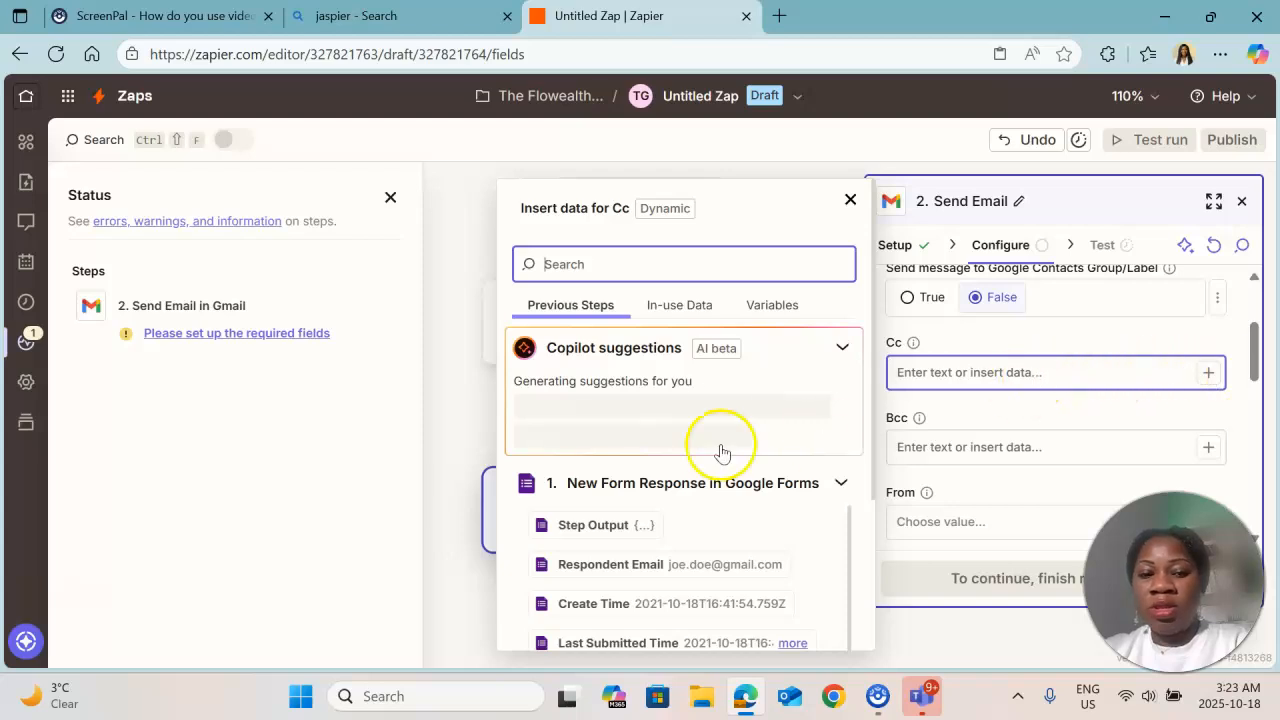
pyautogui.click(1012, 377)
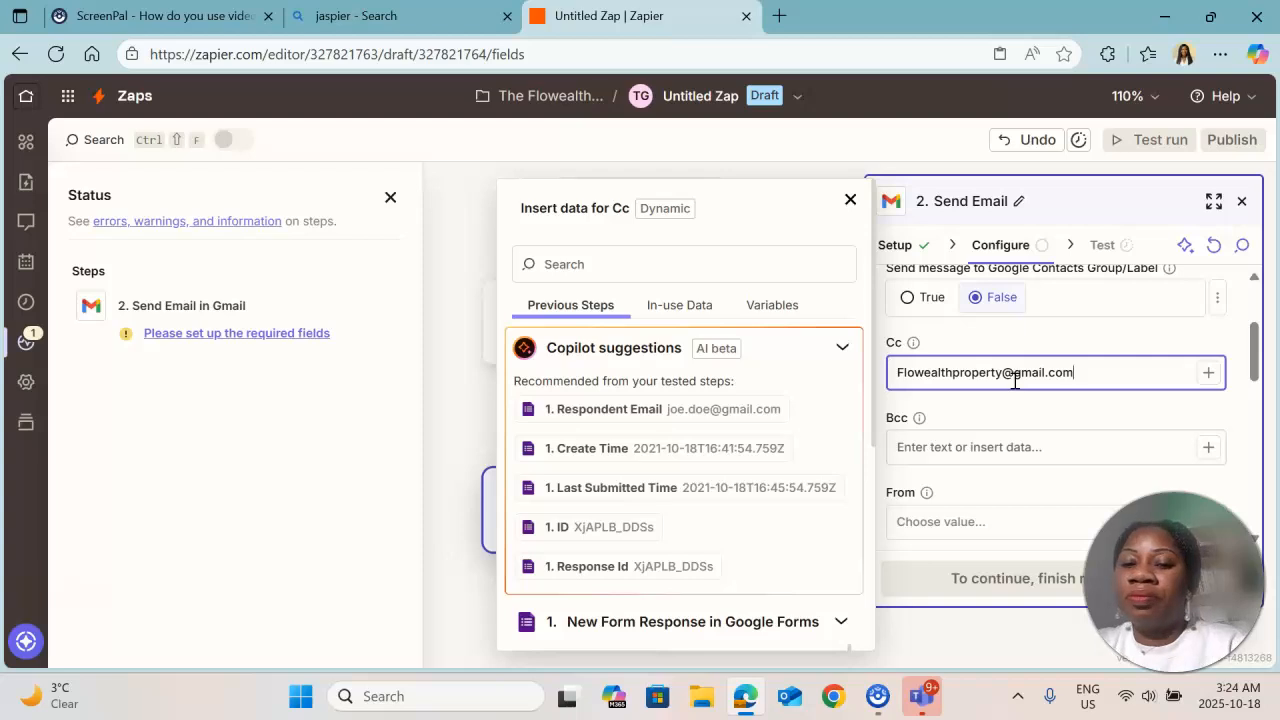
pyautogui.click(1003, 420)
# - Review the optional Bcc, From, From Name and Reply To fields of the Gmail action alongside the recipients
pyautogui.scroll(-1, 997, 378)
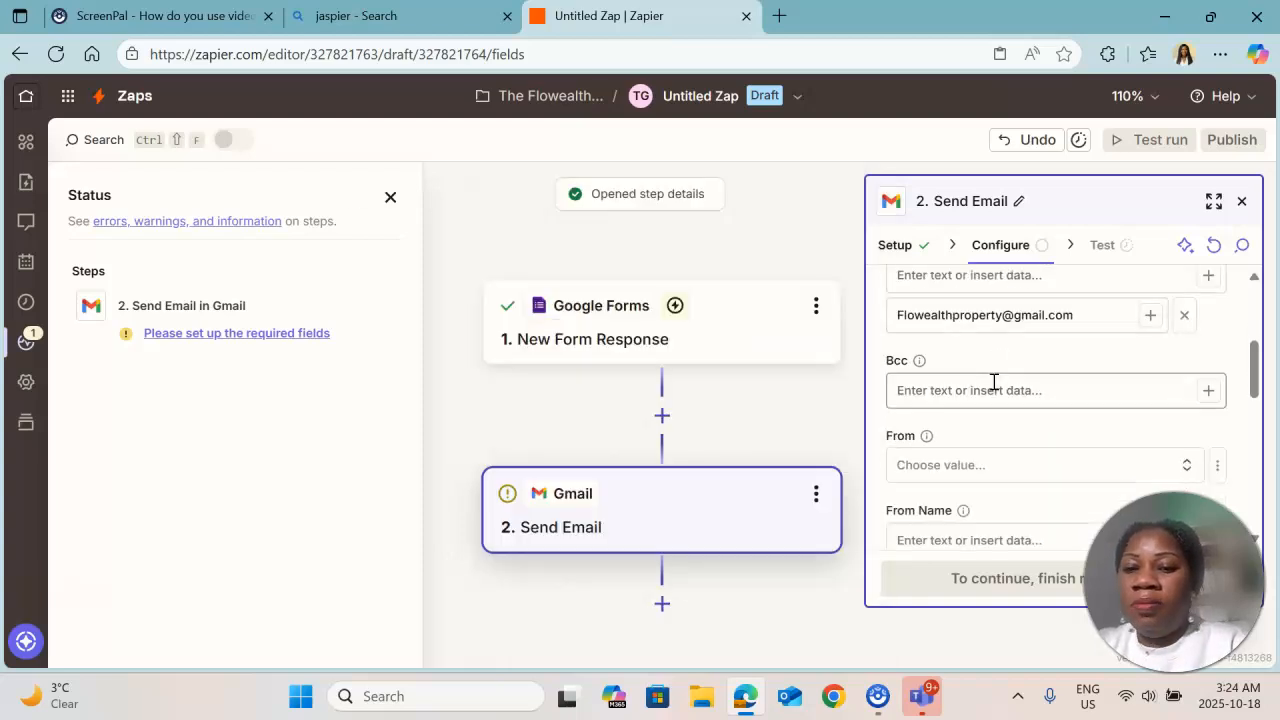
pyautogui.scroll(-2, 909, 386)
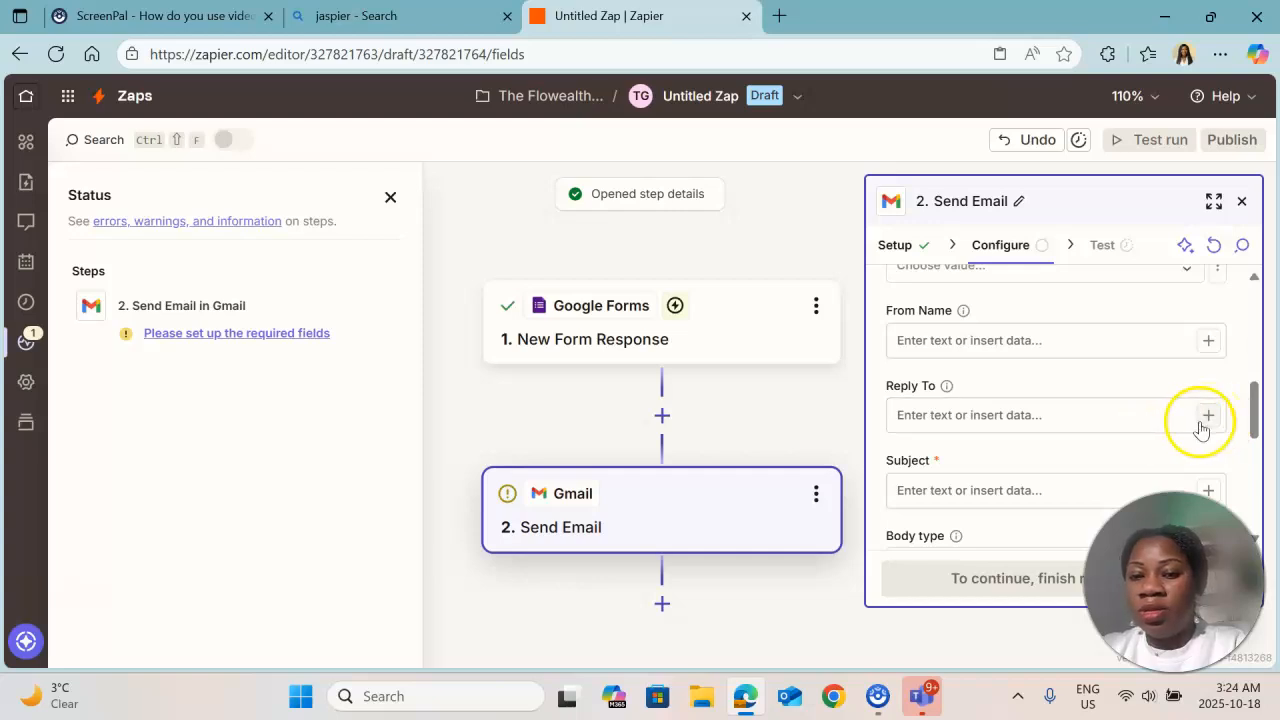
pyautogui.click(1143, 425)
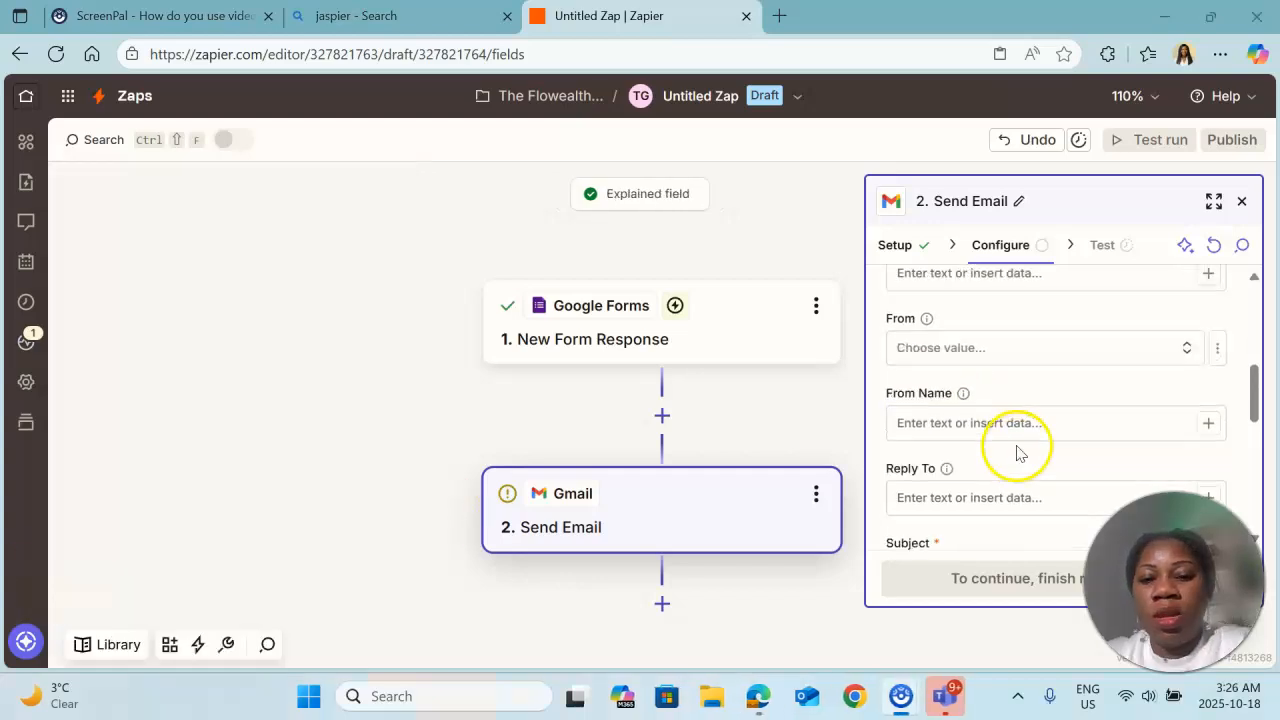
pyautogui.scroll(5, 1015, 452)
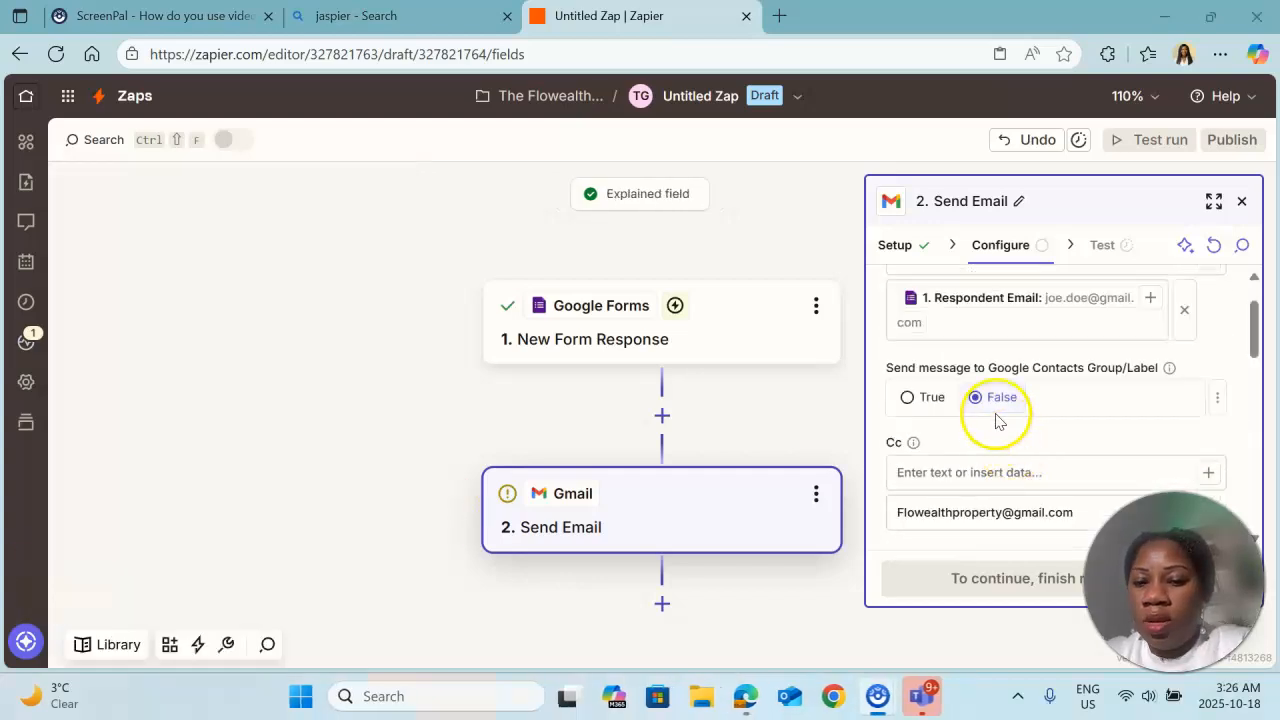
pyautogui.scroll(-5, 947, 420)
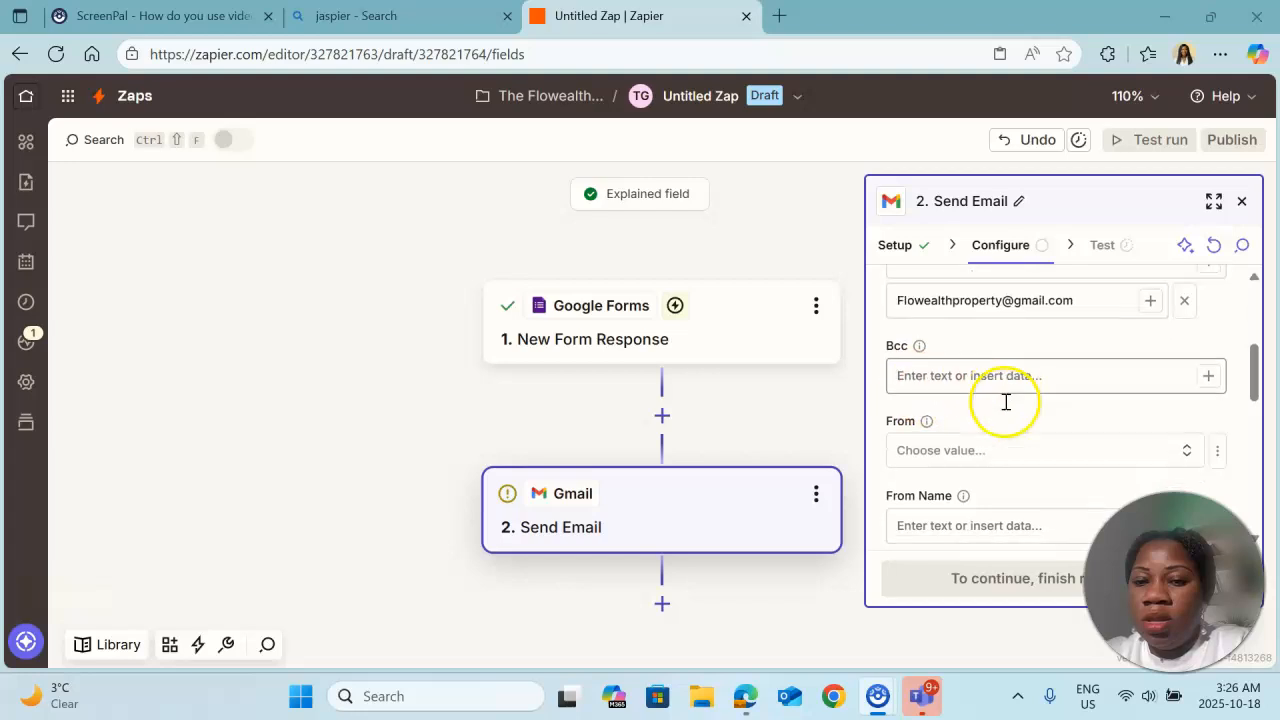
pyautogui.scroll(-2, 1040, 375)
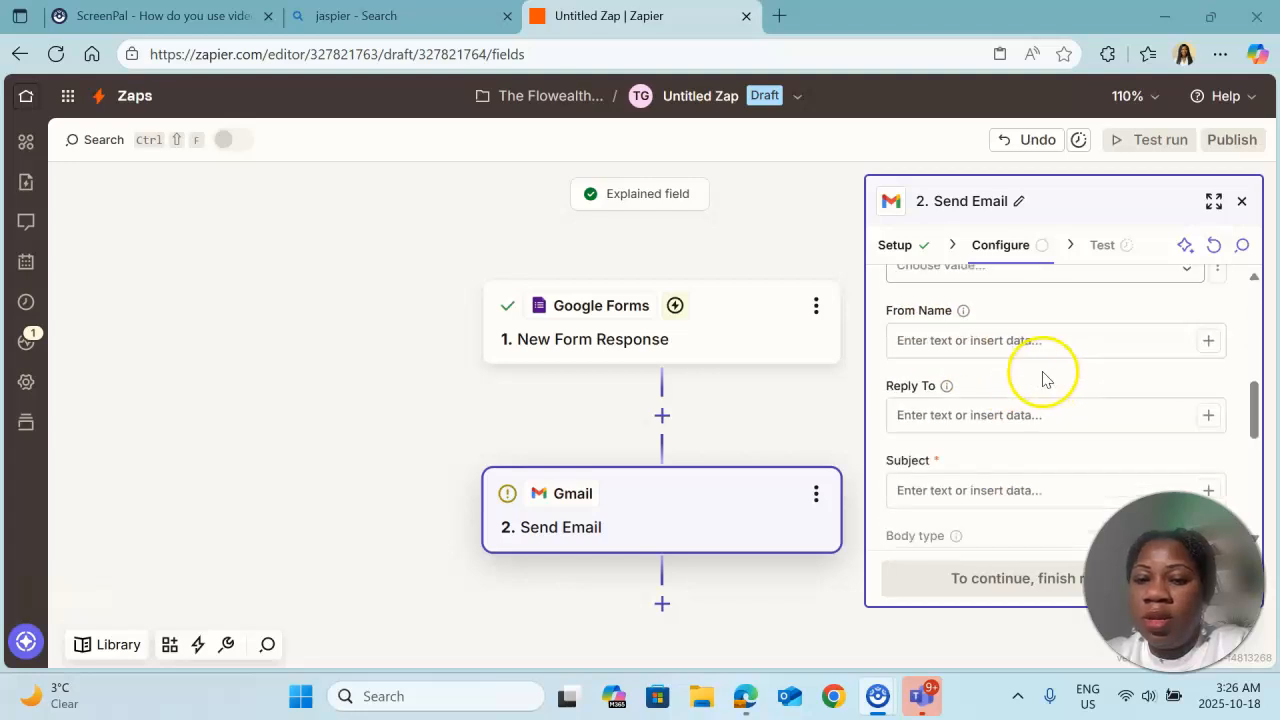
pyautogui.scroll(2, 1010, 380)
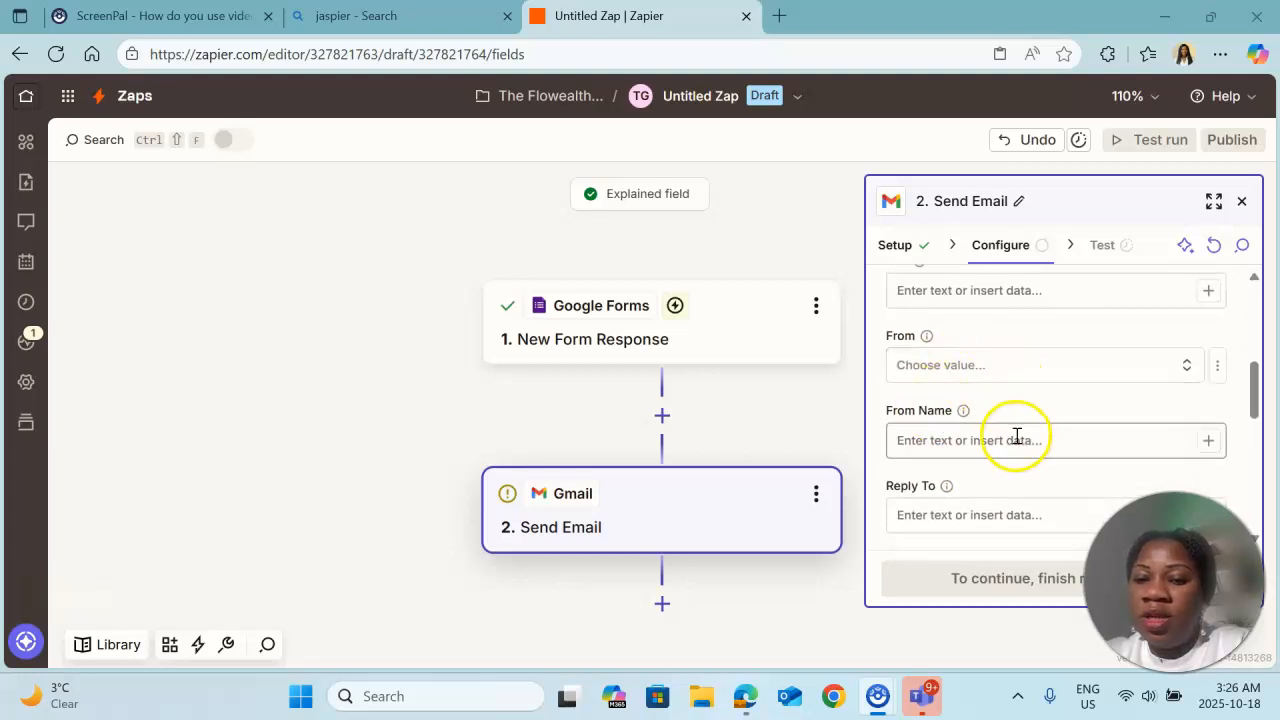
pyautogui.scroll(-1, 1046, 429)
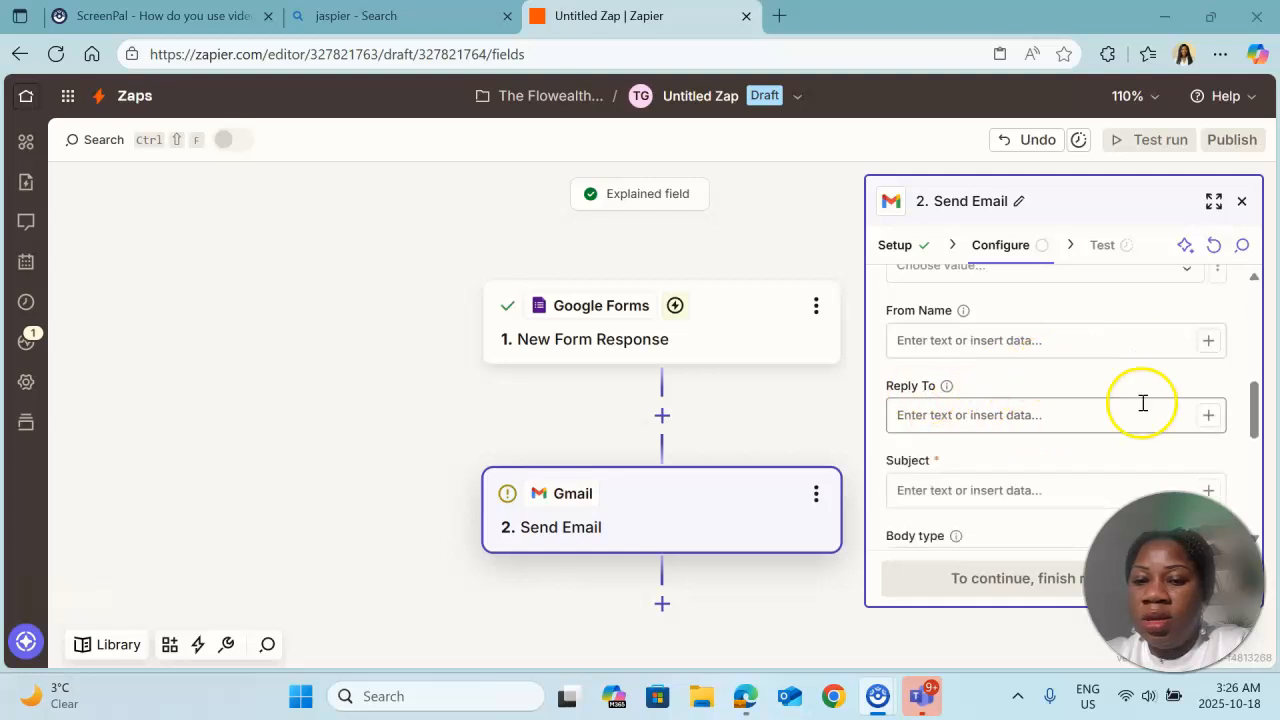
pyautogui.scroll(-1, 1000, 420)
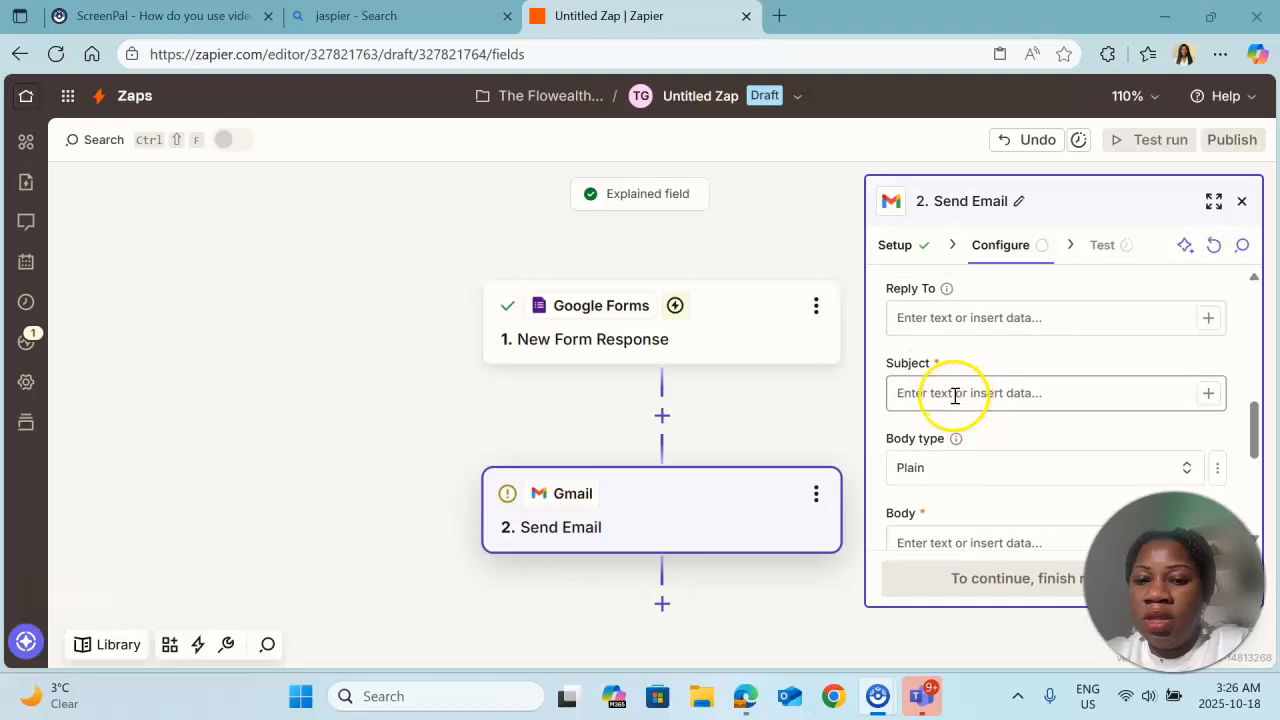
pyautogui.click(1020, 316)
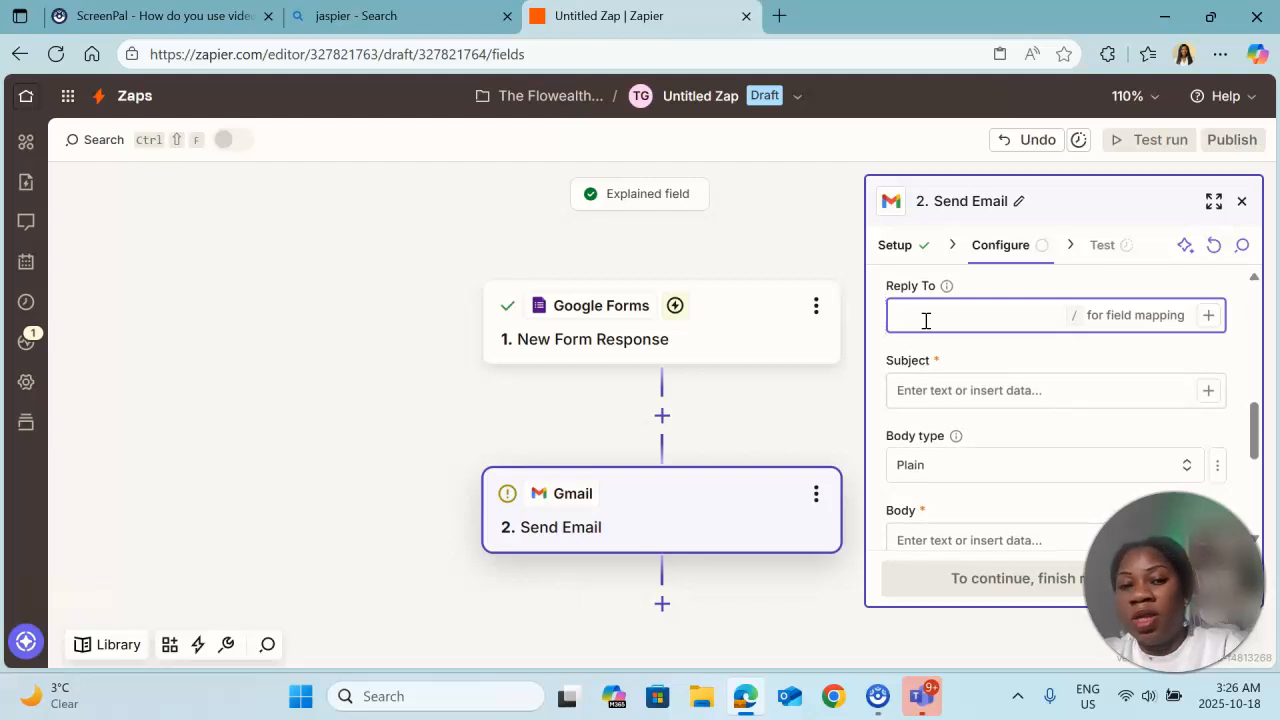
# - Set the email subject to "Thank you for Registering"
pyautogui.click(1129, 391)
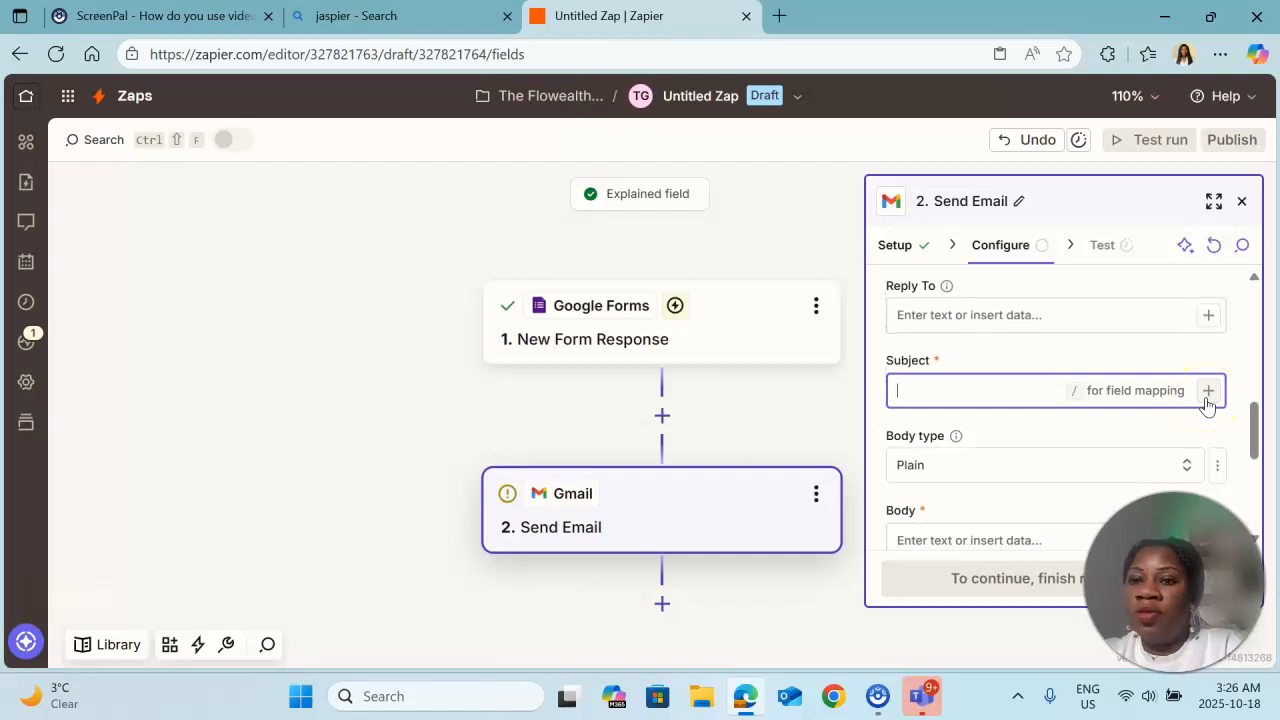
pyautogui.write('T')
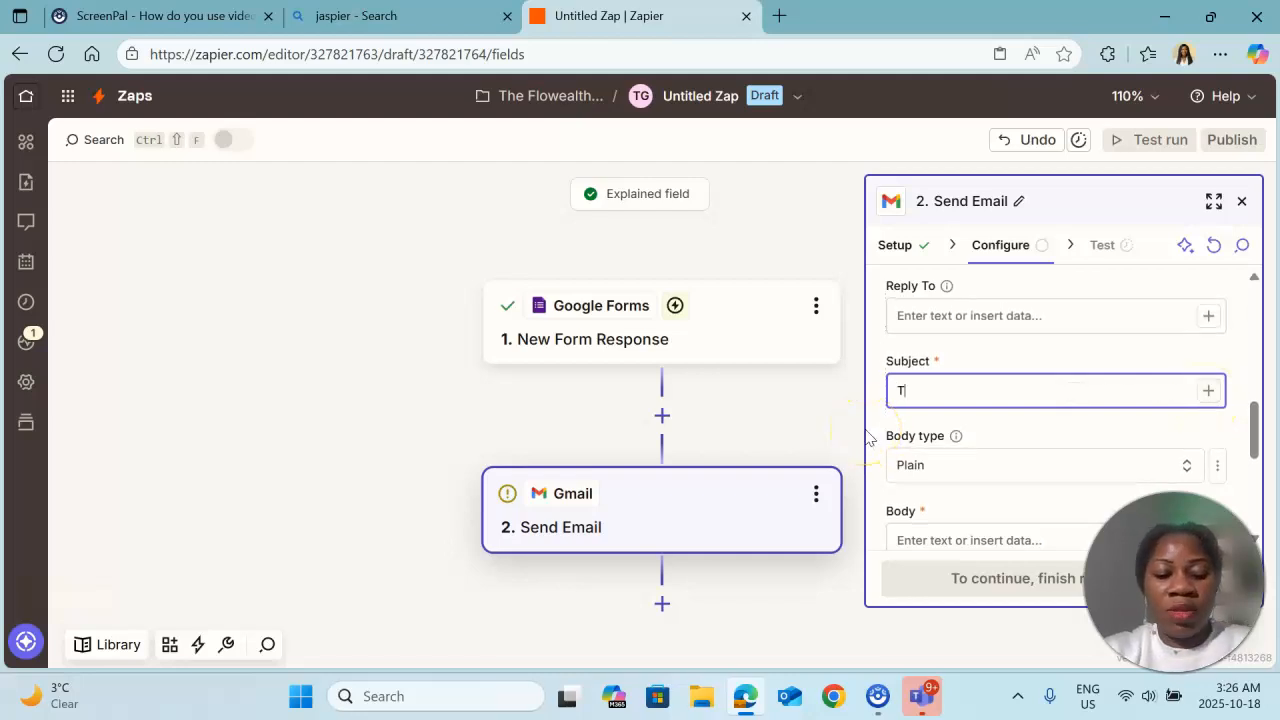
pyautogui.write('hank you for')
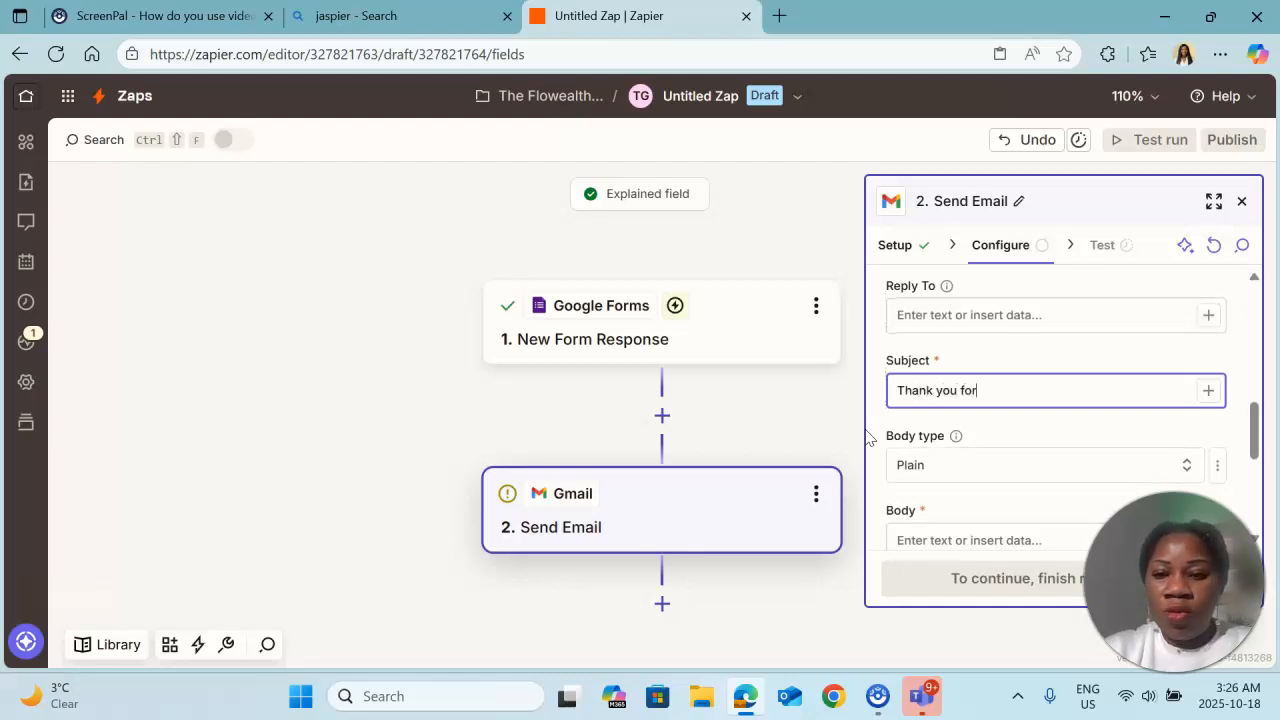
pyautogui.write(' Registering')
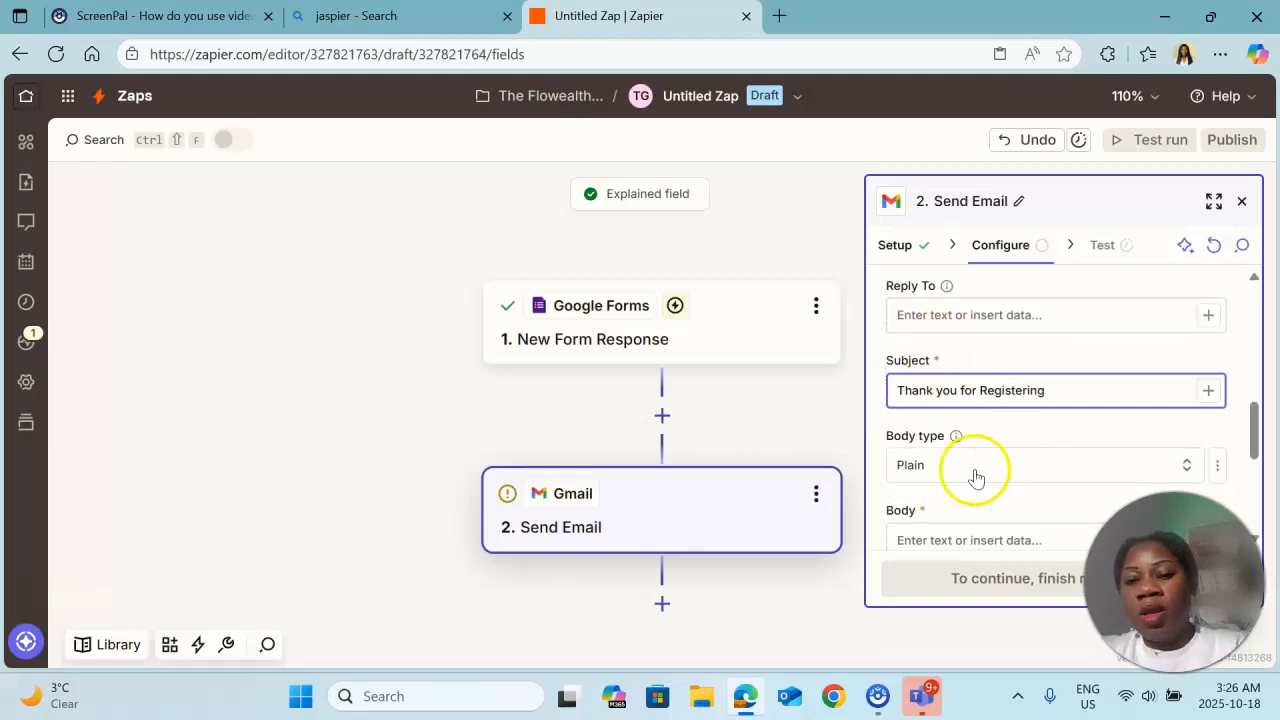
# - Choose Plain as the body type of the email
pyautogui.scroll(-1, 974, 477)
pyautogui.click(1155, 365)
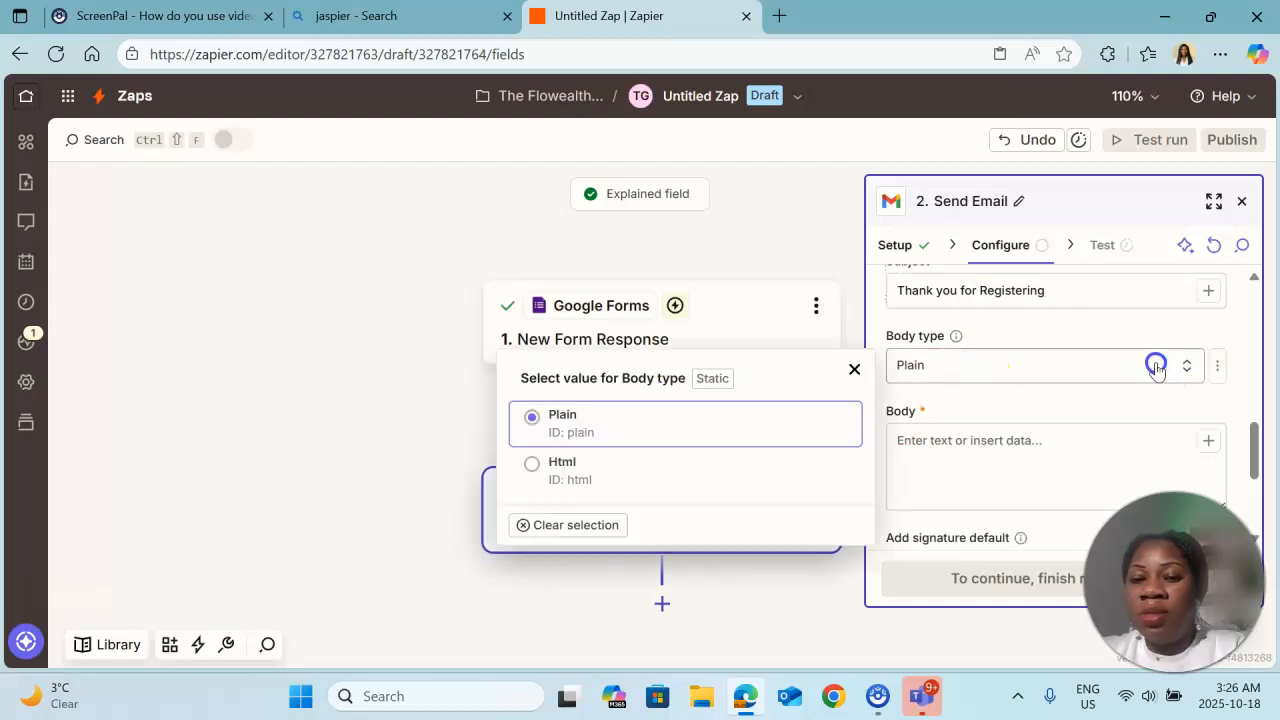
pyautogui.click(656, 428)
# - Start the email body with "Hi", the Full Name answer and "Thank you for registering with us . You have indicated you are interested in"
pyautogui.scroll(-2, 1000, 390)
pyautogui.scroll(2, 958, 322)
pyautogui.click(936, 337)
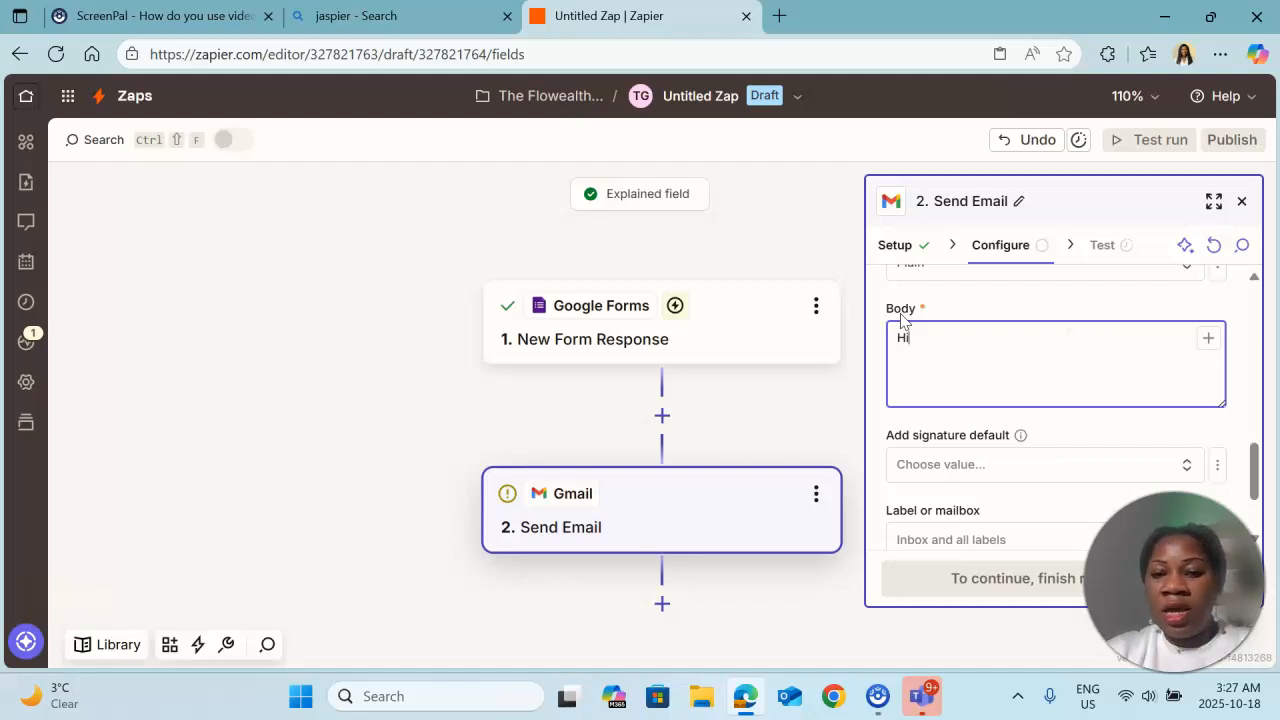
pyautogui.click(1208, 338)
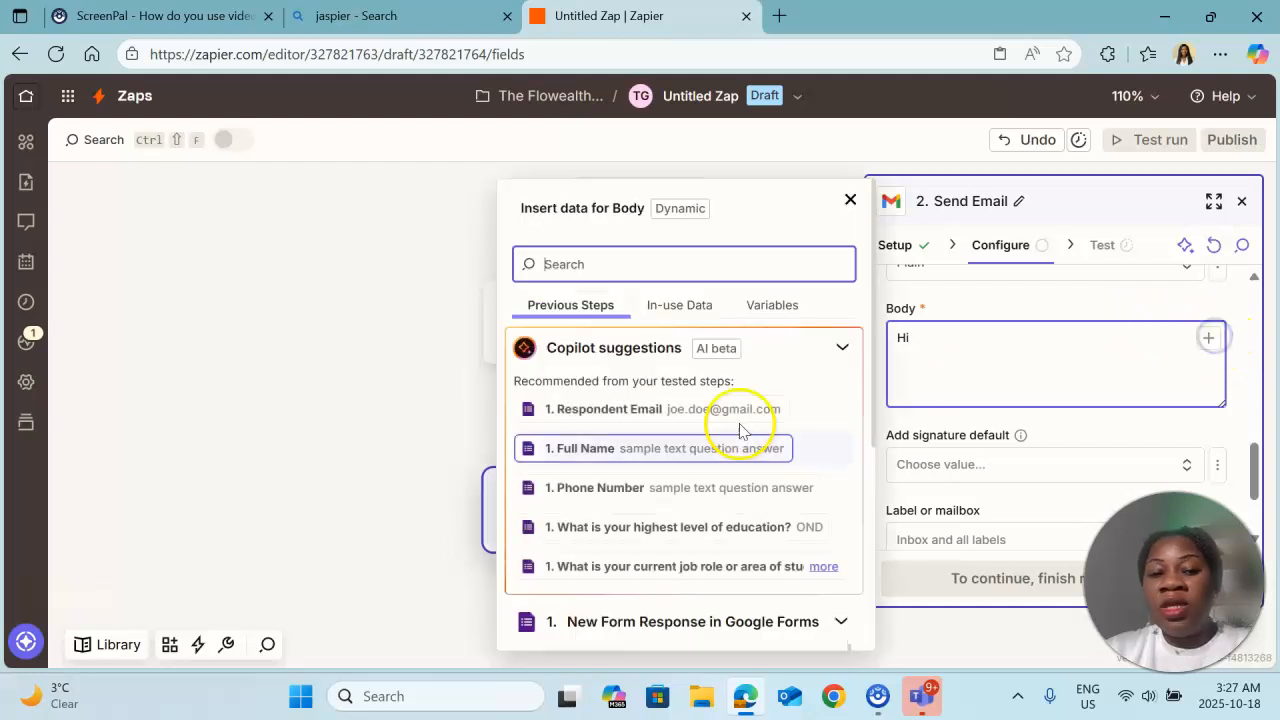
pyautogui.click(593, 452)
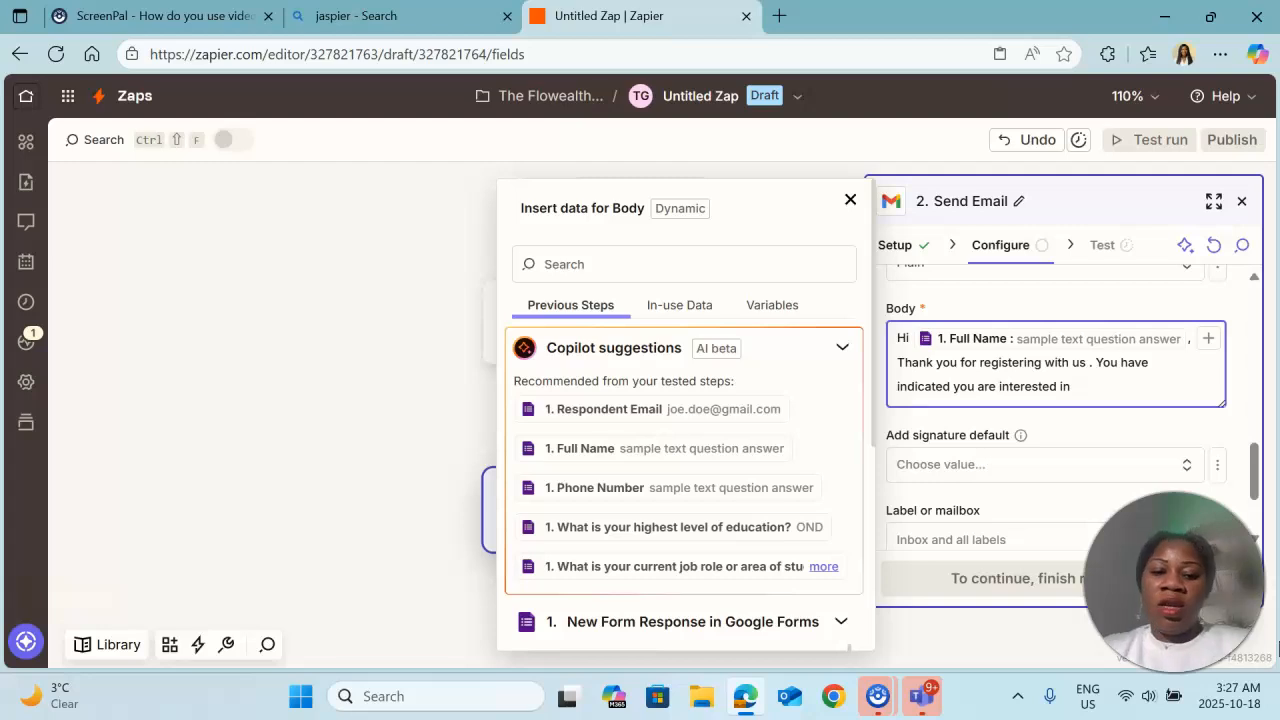
# - Replace "you are interested in" at the end of the email body with "that your goals for this AI training is"
pyautogui.scroll(-1, 720, 470)
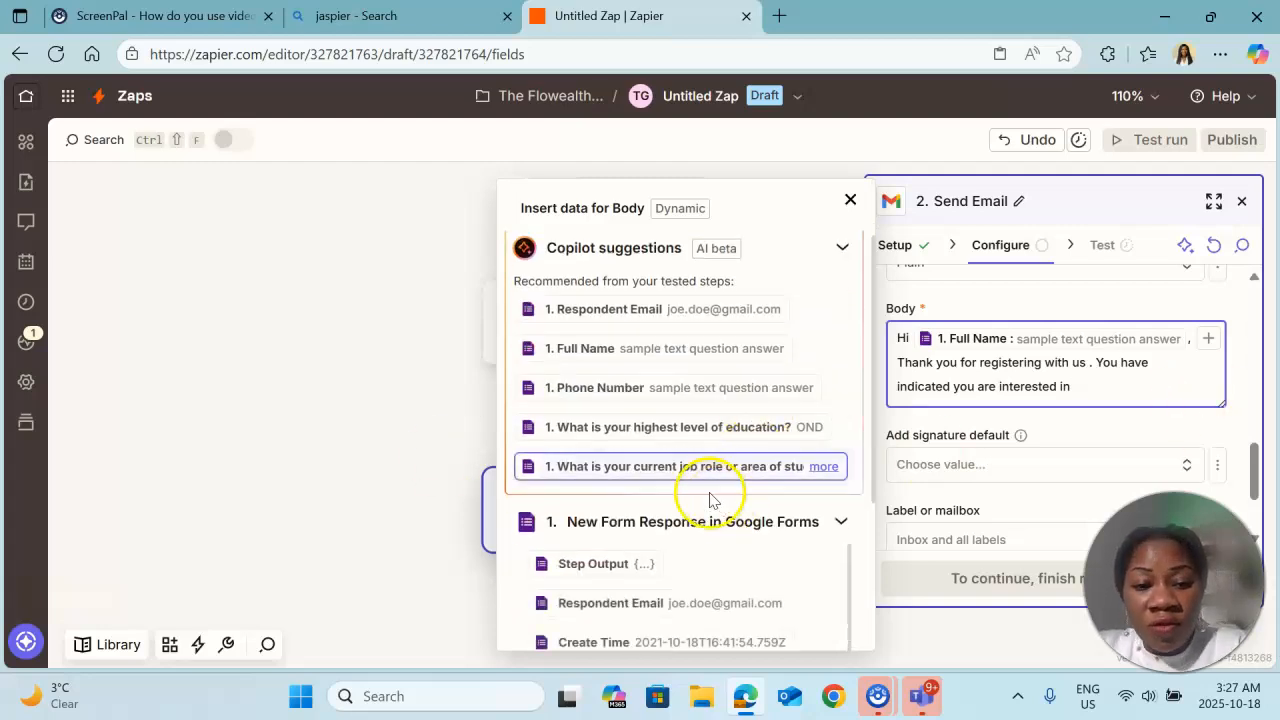
pyautogui.scroll(-3, 640, 420)
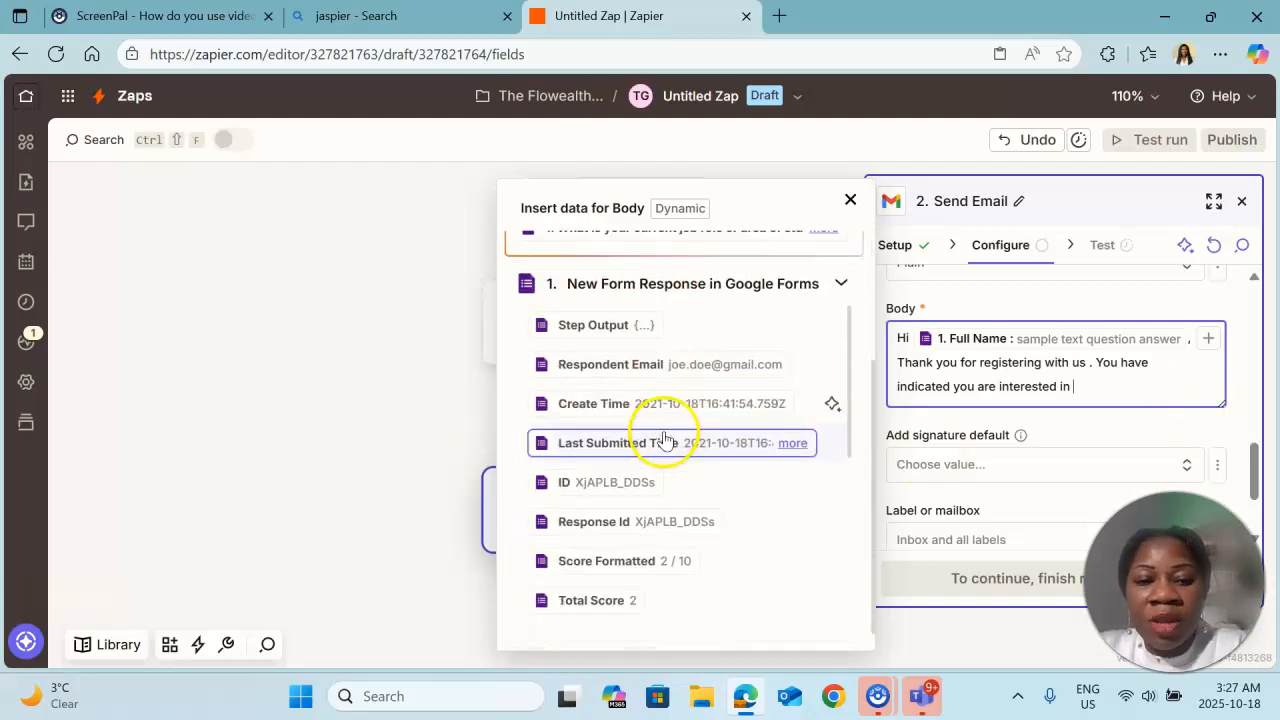
pyautogui.scroll(-3, 634, 566)
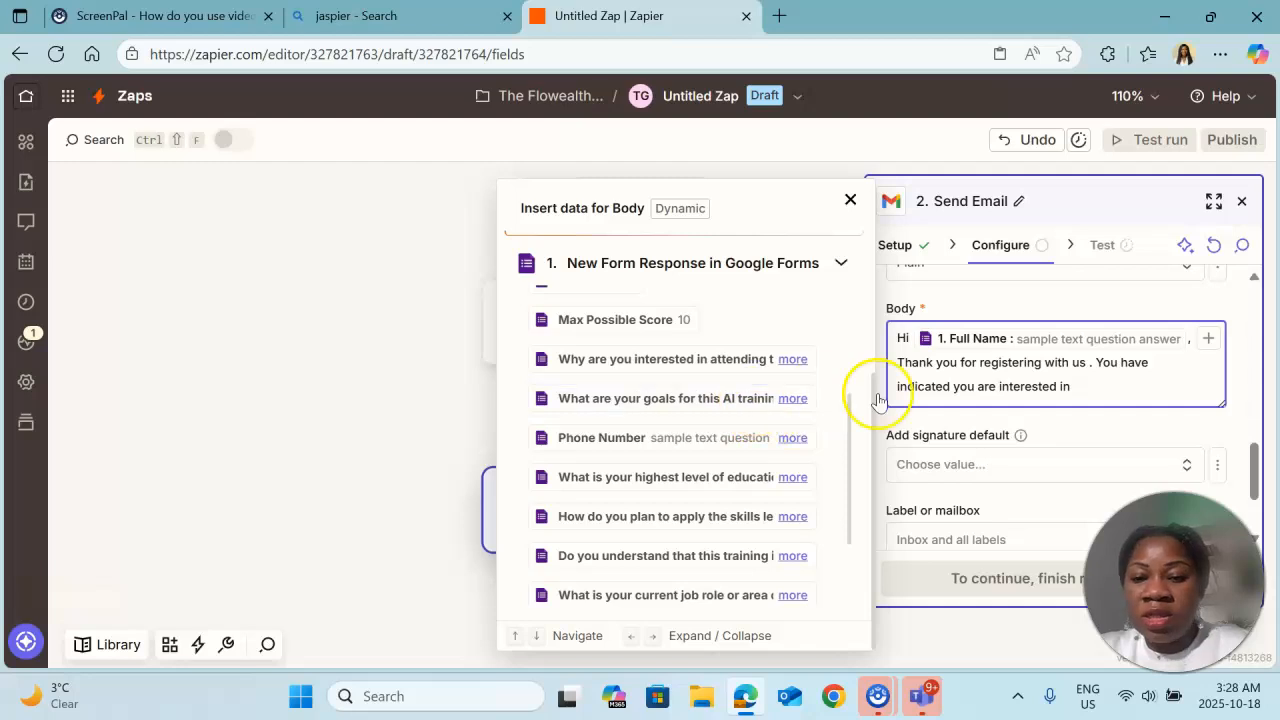
pyautogui.moveTo(1076, 387); pyautogui.dragTo(954, 387)
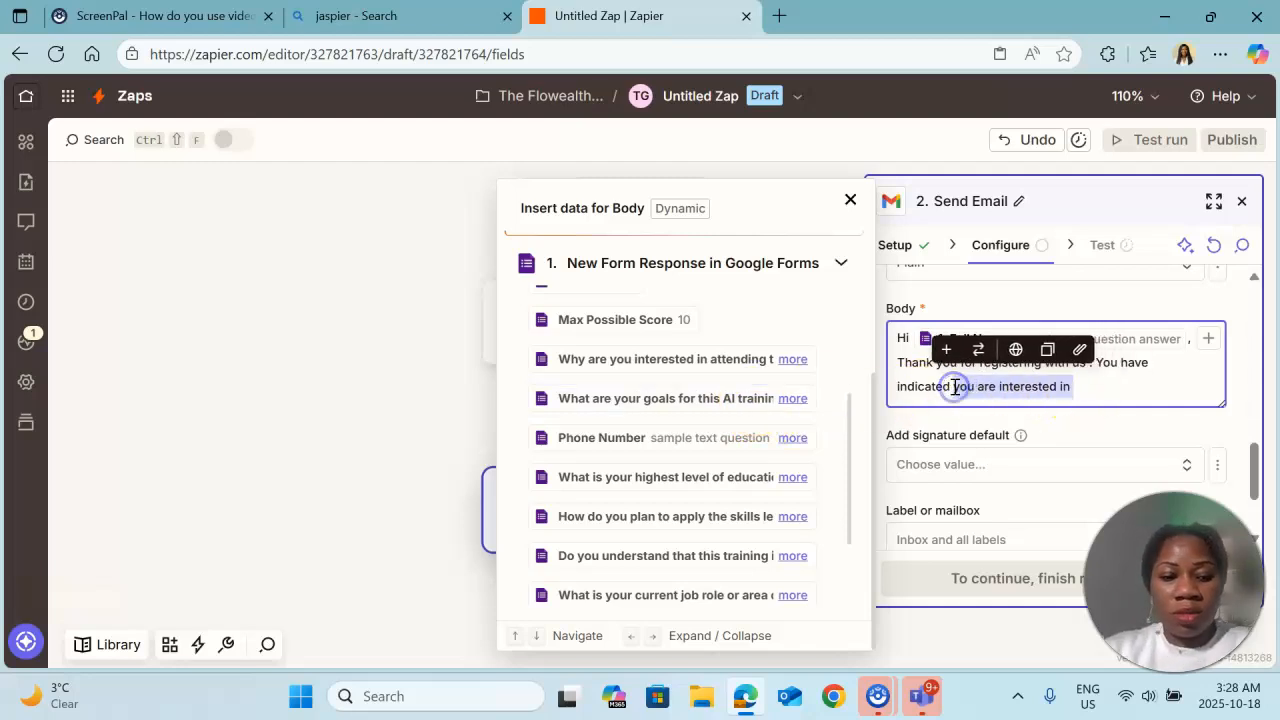
pyautogui.press('BackSpace')
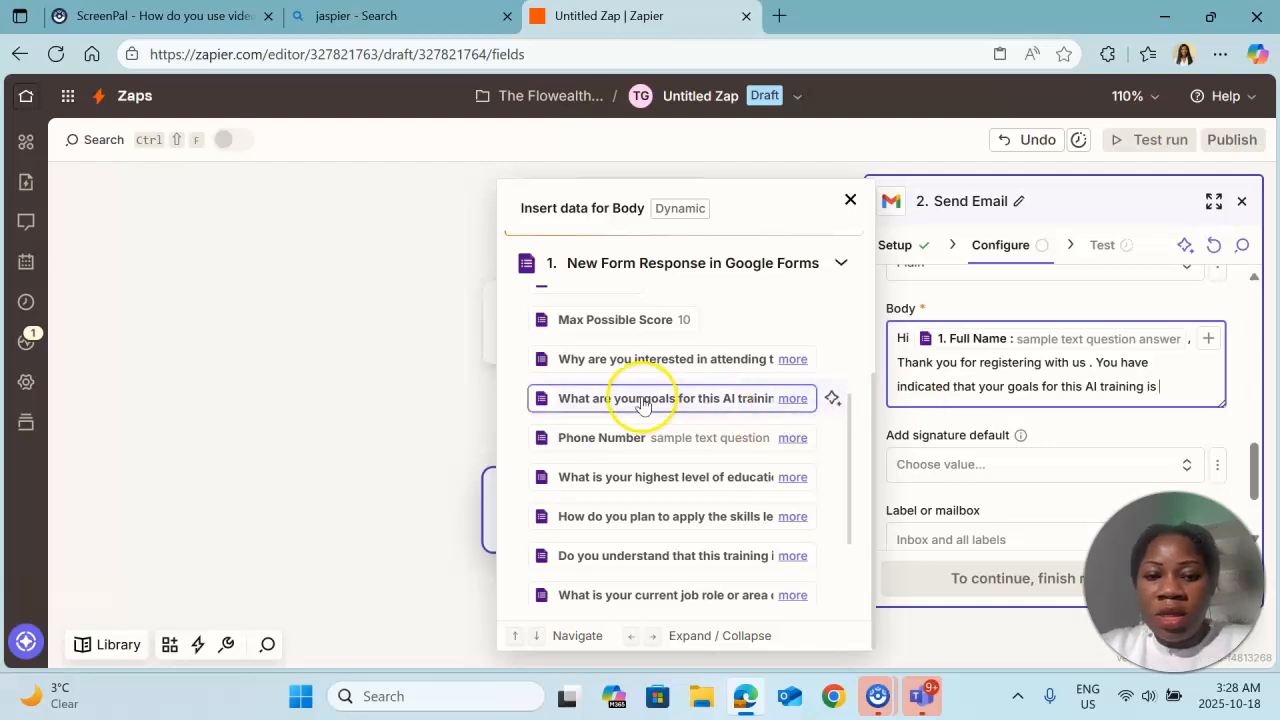
# - End the email body with the AI training goals answer and a new paragraph, "We are happy to see you in our next training bootcamp."
pyautogui.click(752, 400)
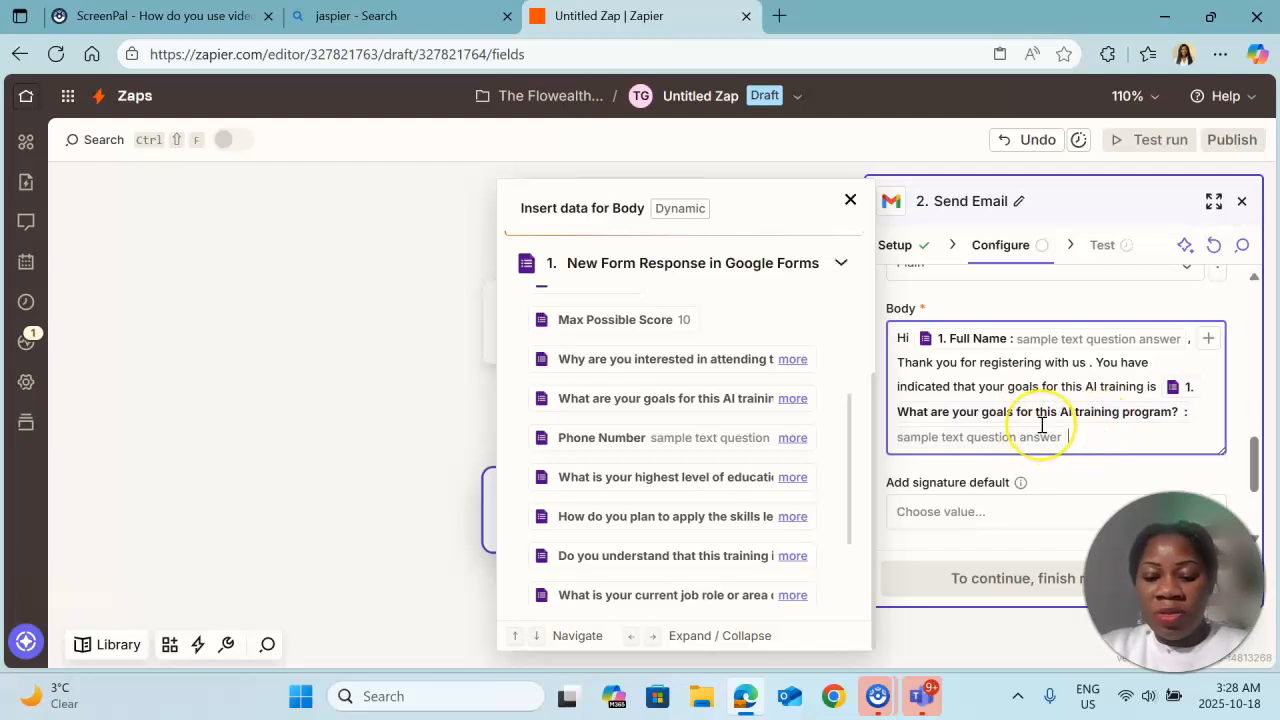
pyautogui.press('Return')
pyautogui.press('Return')
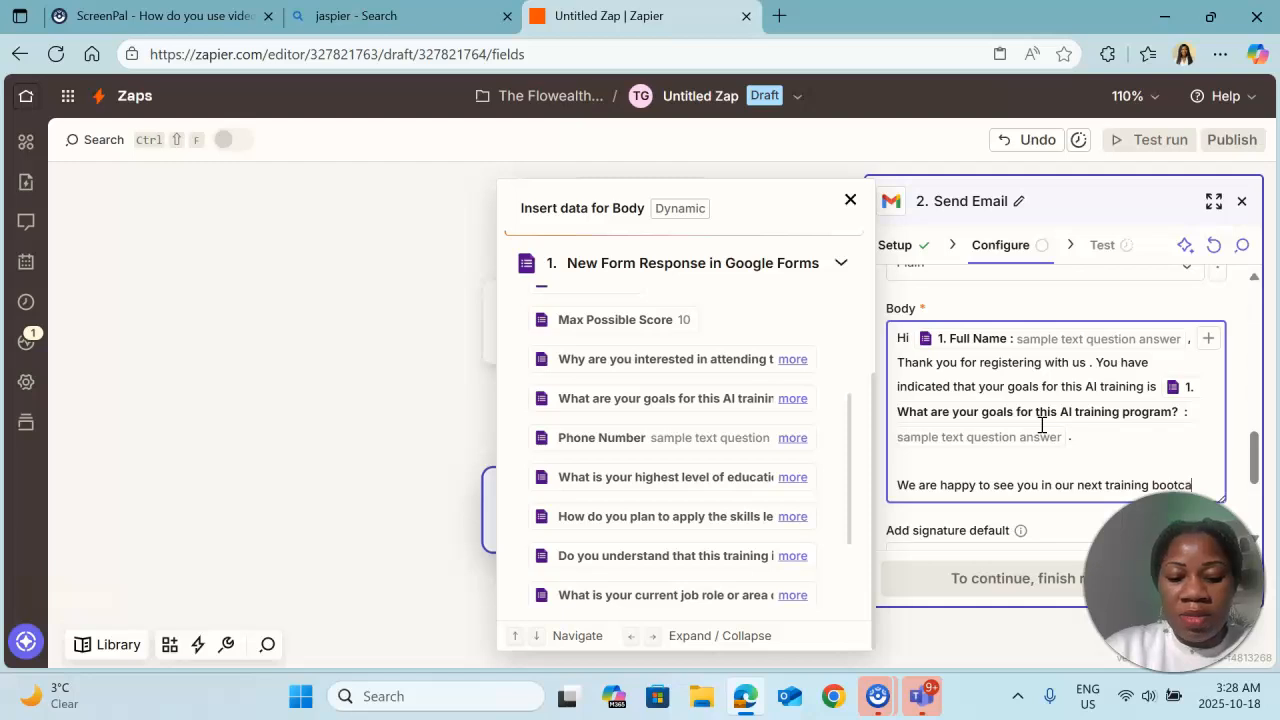
pyautogui.write('mp.')
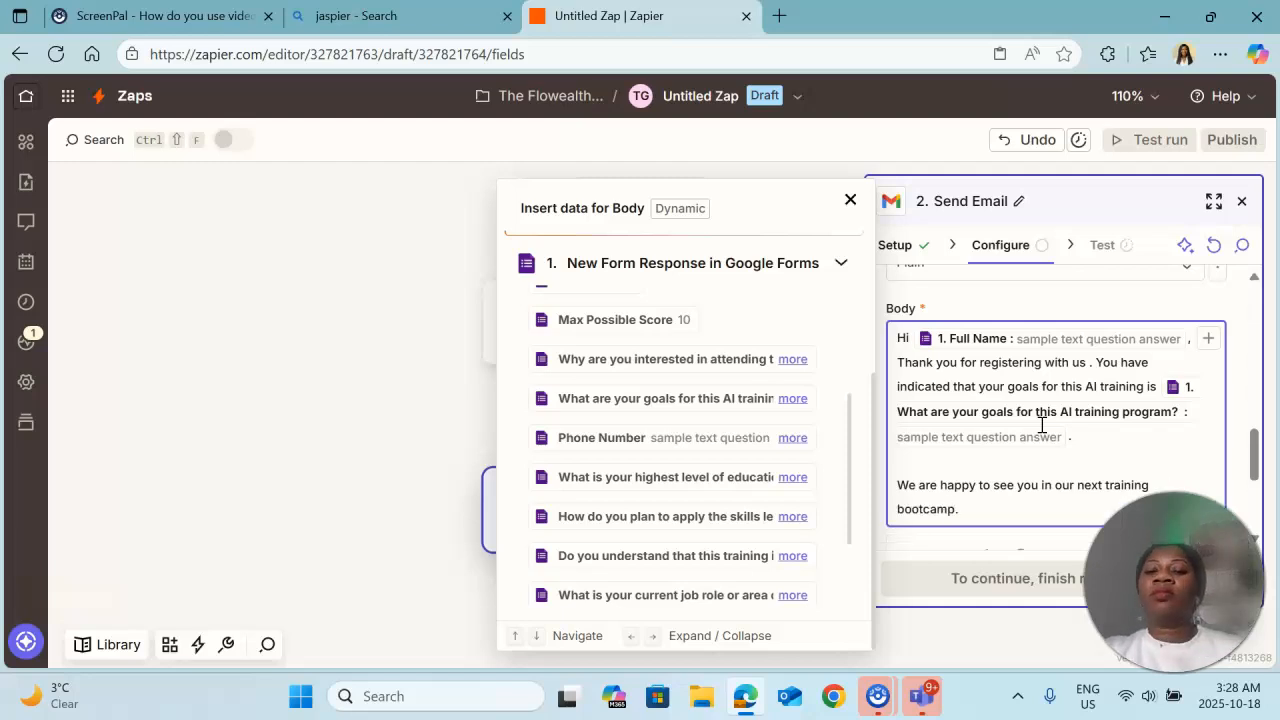
pyautogui.scroll(-1, 910, 430)
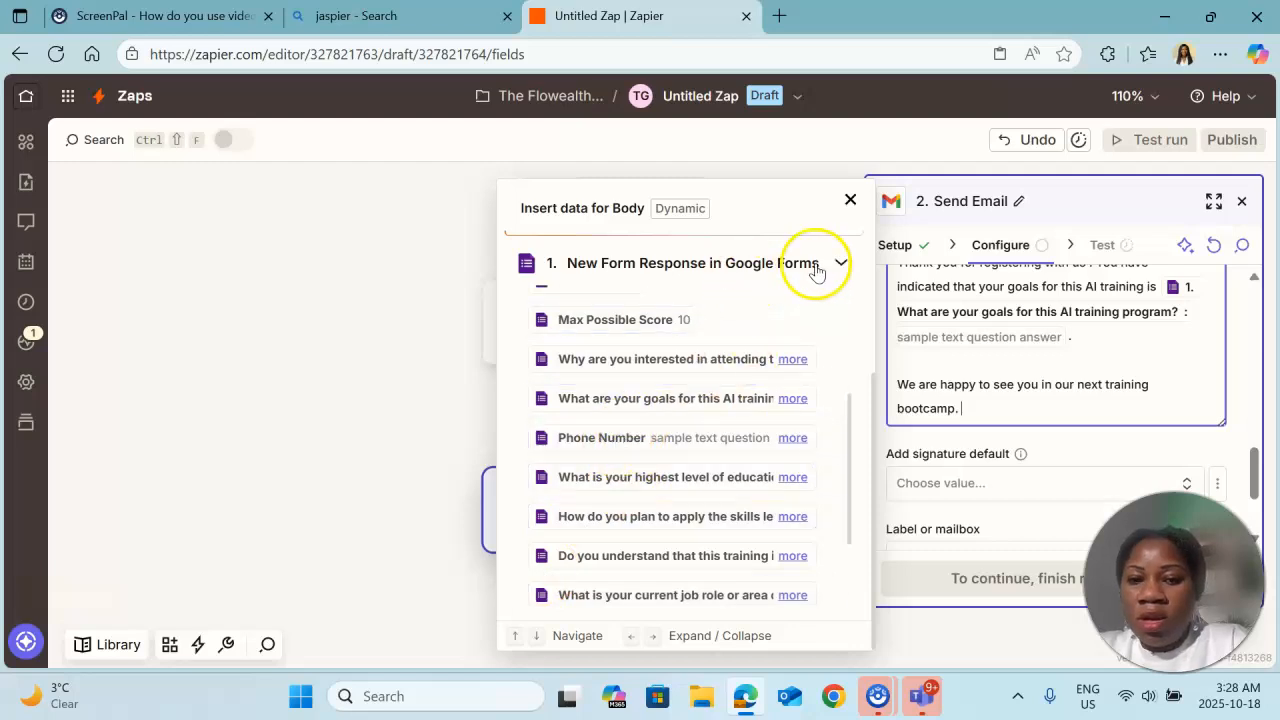
pyautogui.click(850, 199)
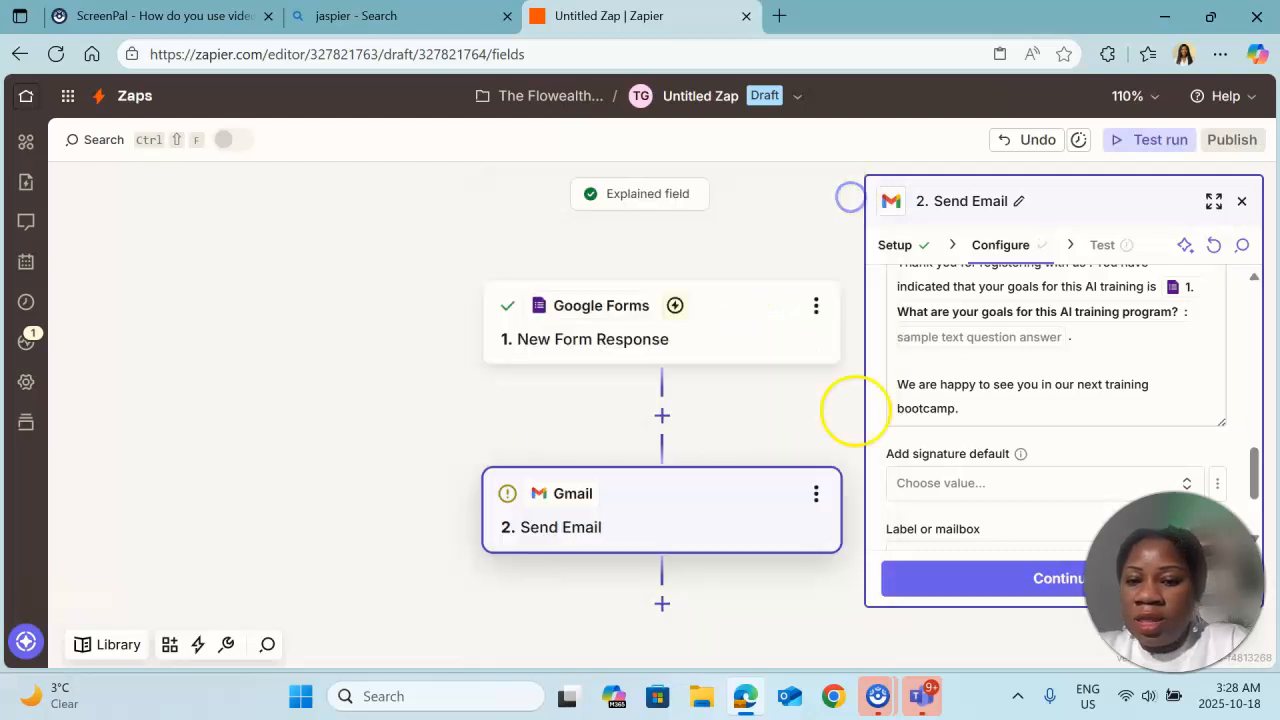
# - Continue to the Send Email test, review the subject and body of the message, and send the test email
pyautogui.scroll(-2, 940, 425)
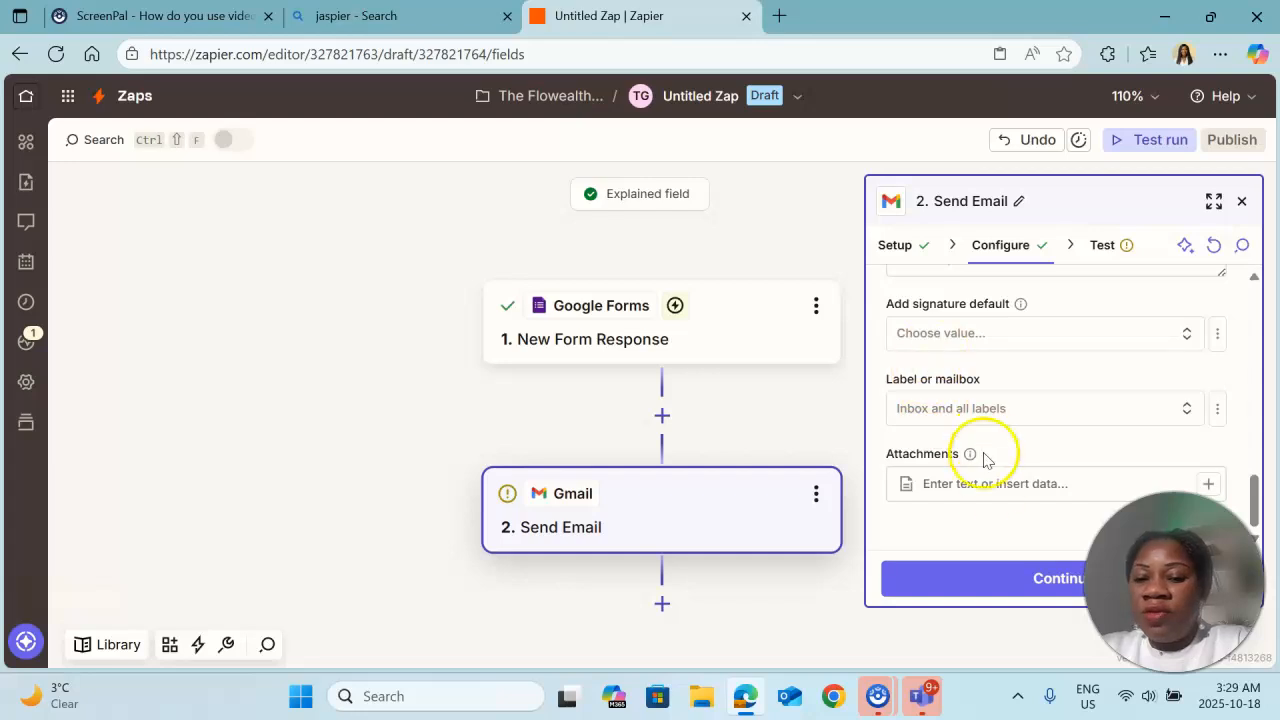
pyautogui.click(972, 596)
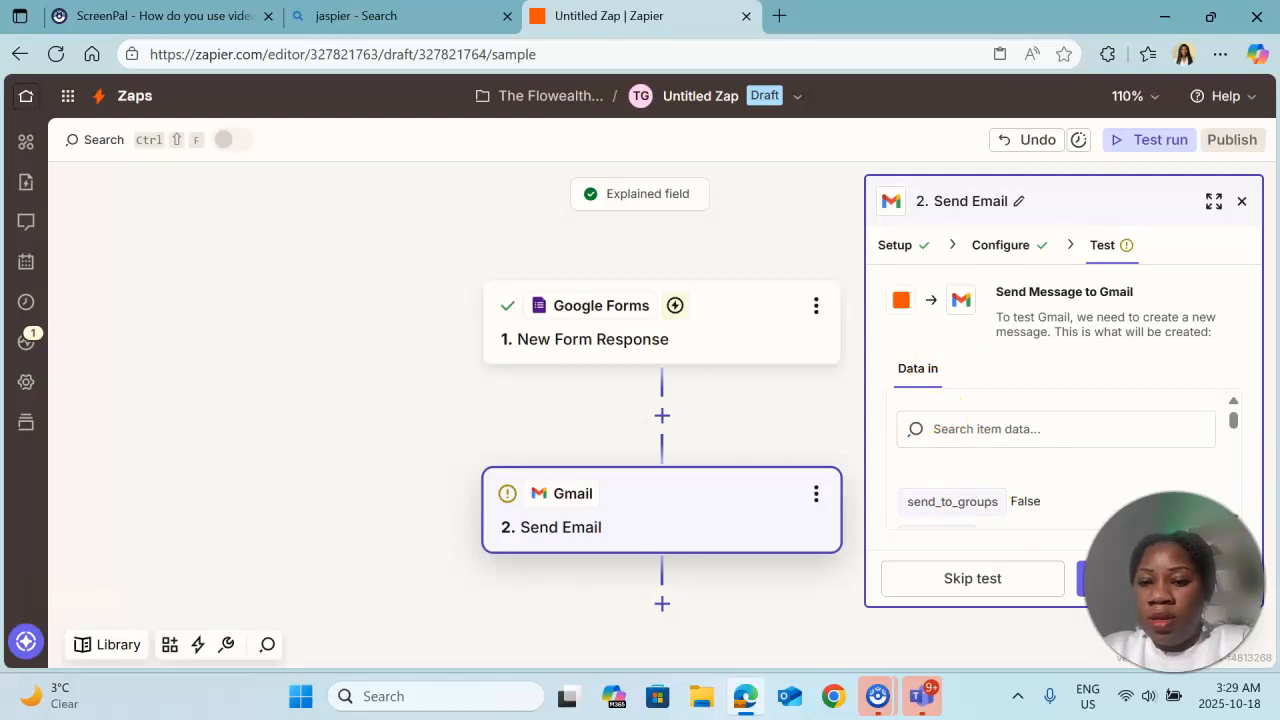
pyautogui.scroll(-3, 1003, 457)
pyautogui.scroll(-3, 1000, 495)
pyautogui.scroll(3, 1037, 497)
pyautogui.scroll(-2, 1000, 490)
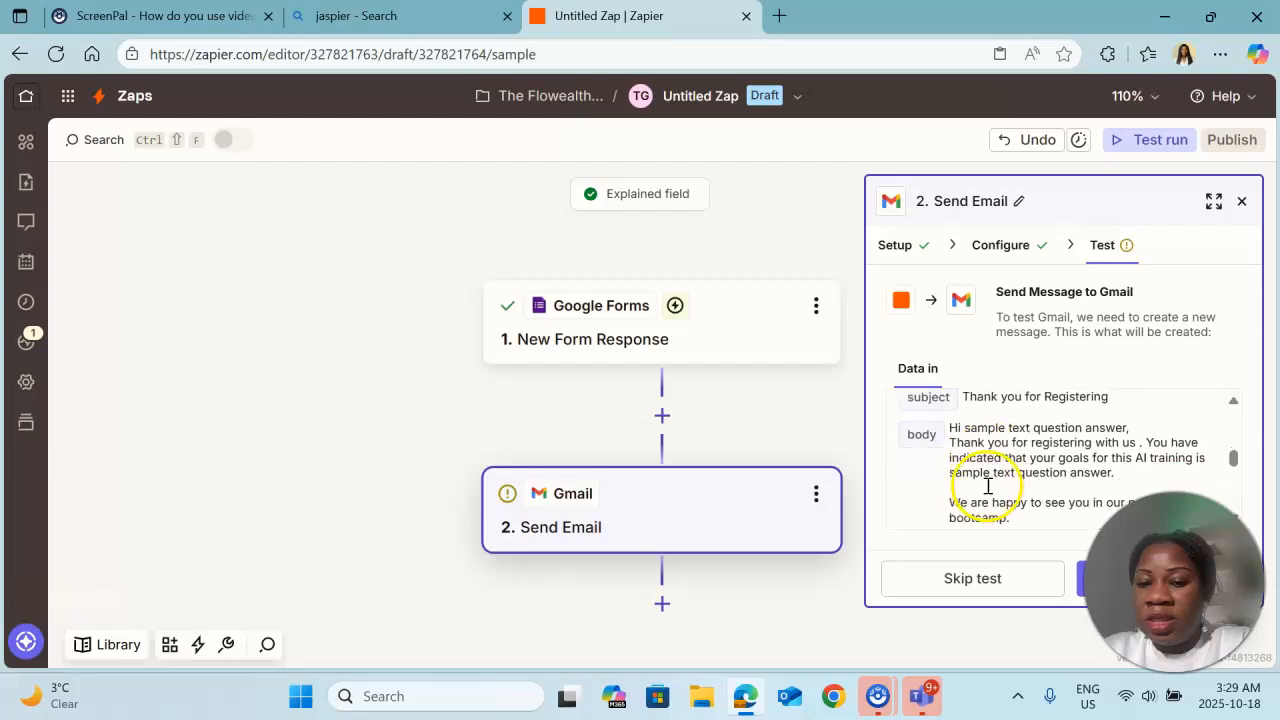
pyautogui.scroll(-1, 988, 486)
pyautogui.scroll(2, 985, 486)
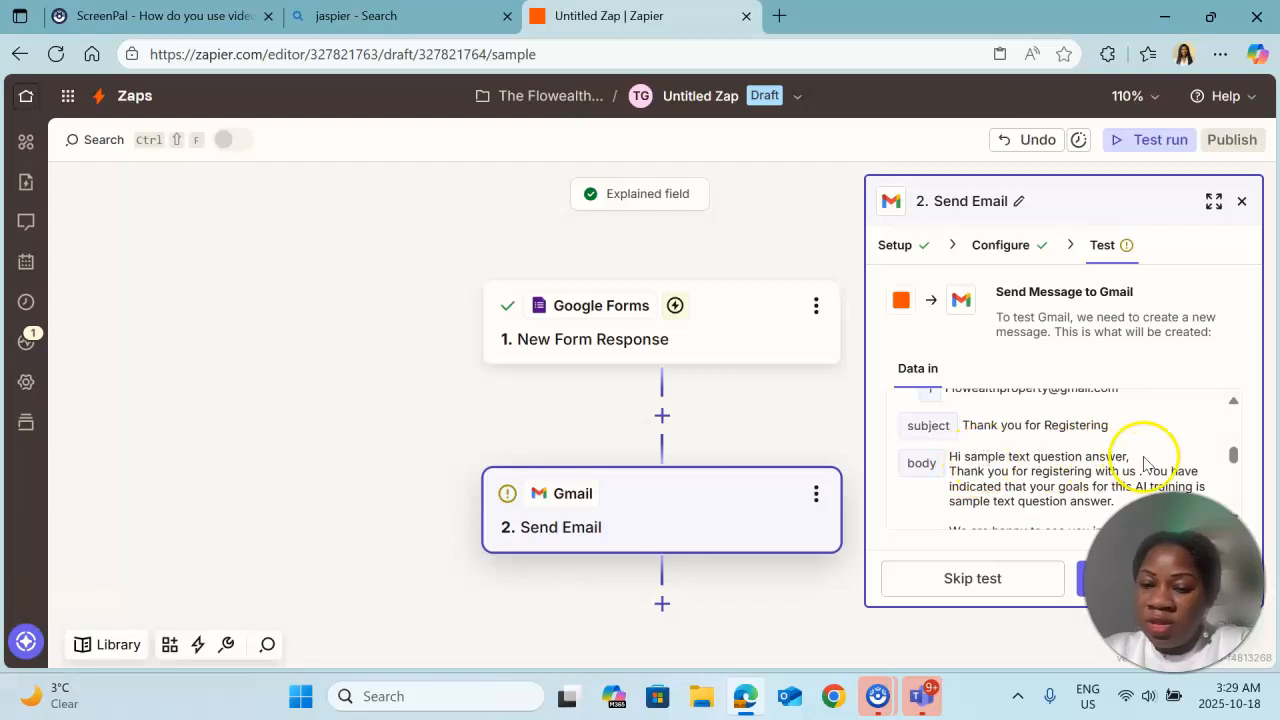
pyautogui.scroll(-5, 1085, 490)
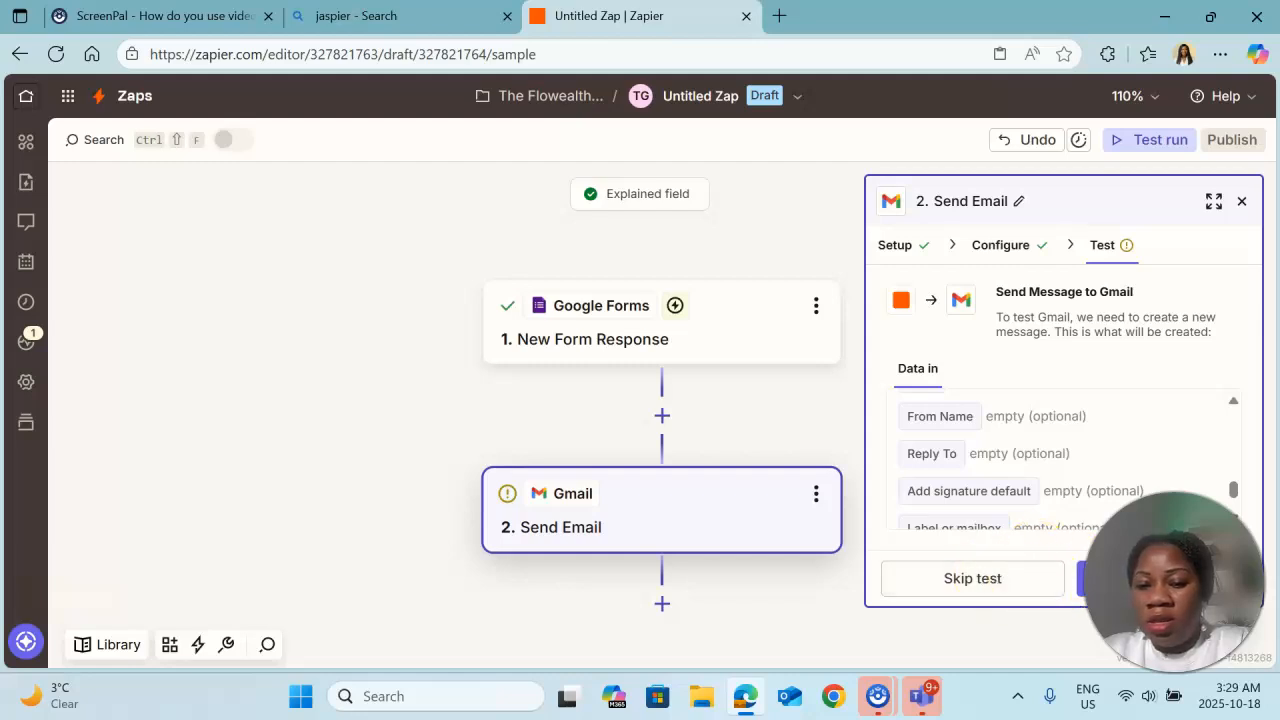
pyautogui.click(1166, 580)
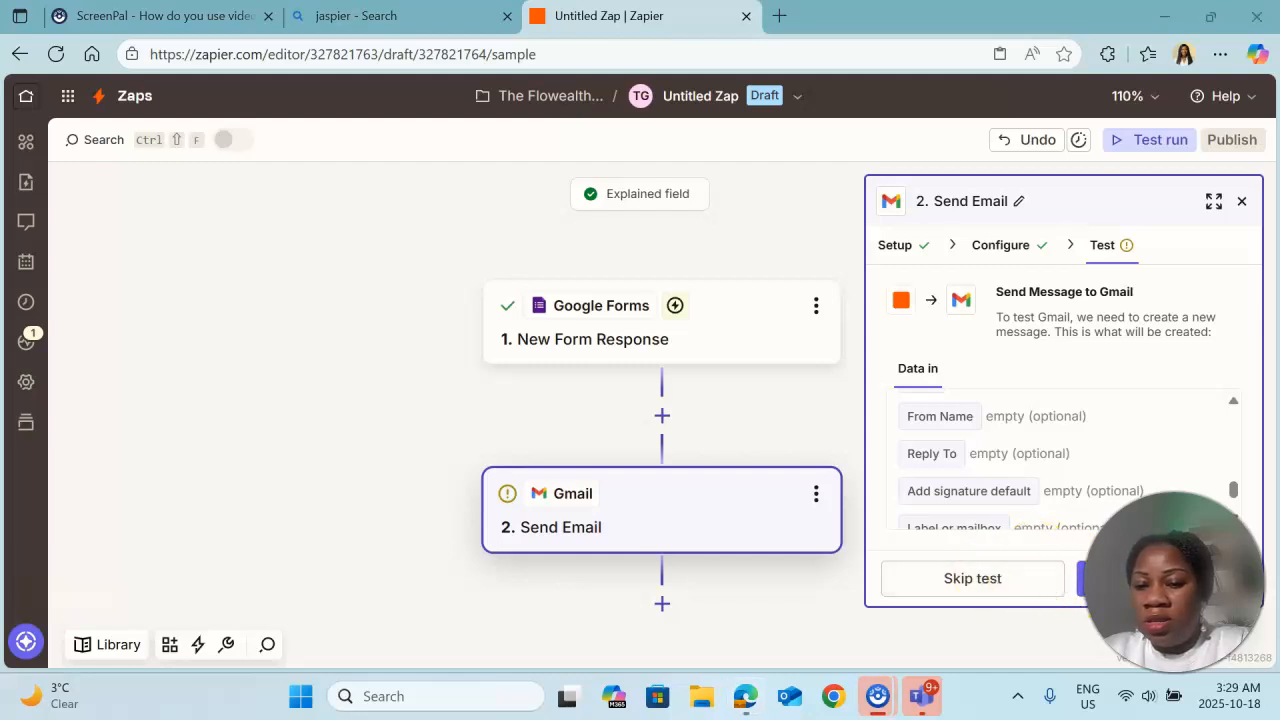
pyautogui.click(1081, 580)
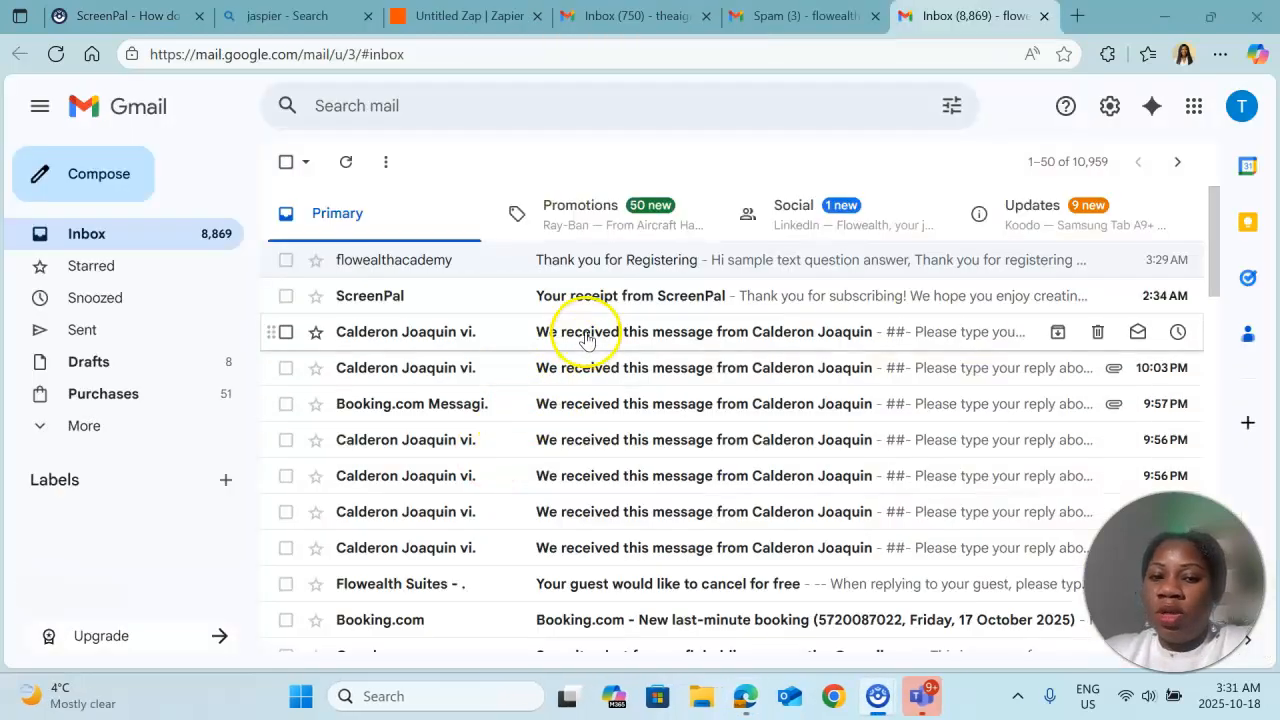
# - Open the received "Thank you for Registering" email in Gmail and check its sender and recipient details
pyautogui.click(618, 262)
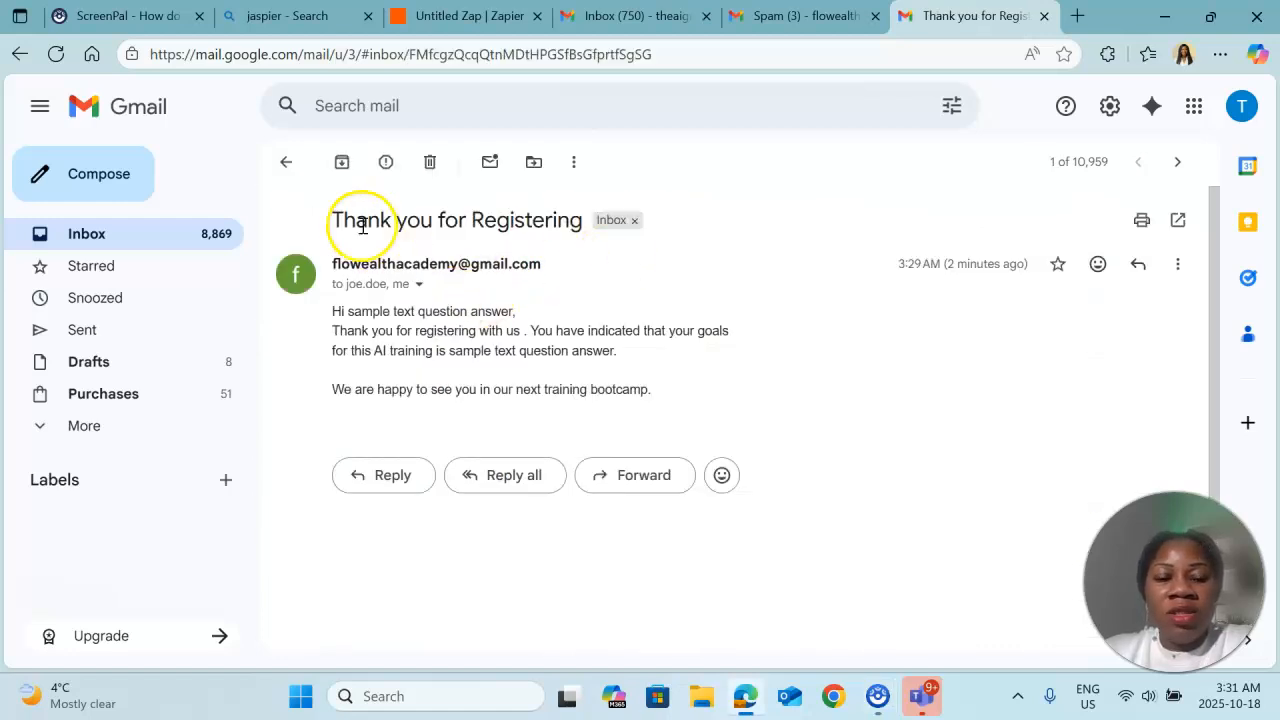
pyautogui.click(419, 286)
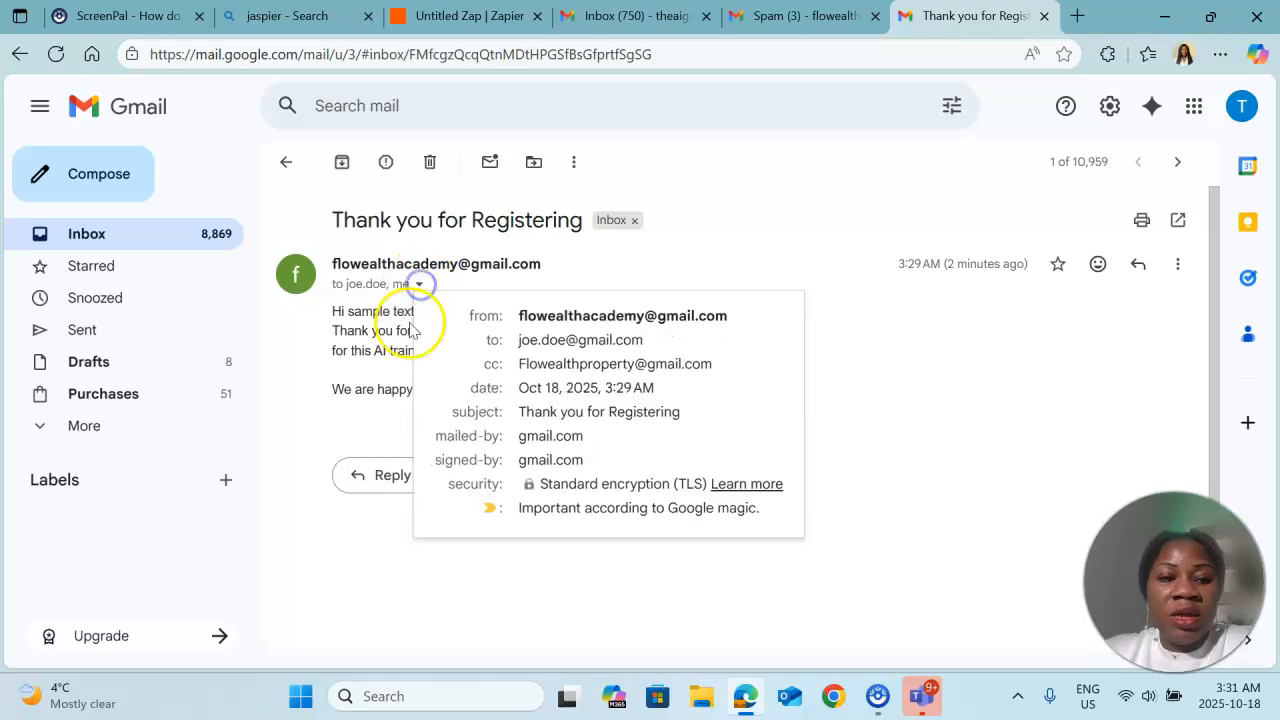
pyautogui.click(925, 418)
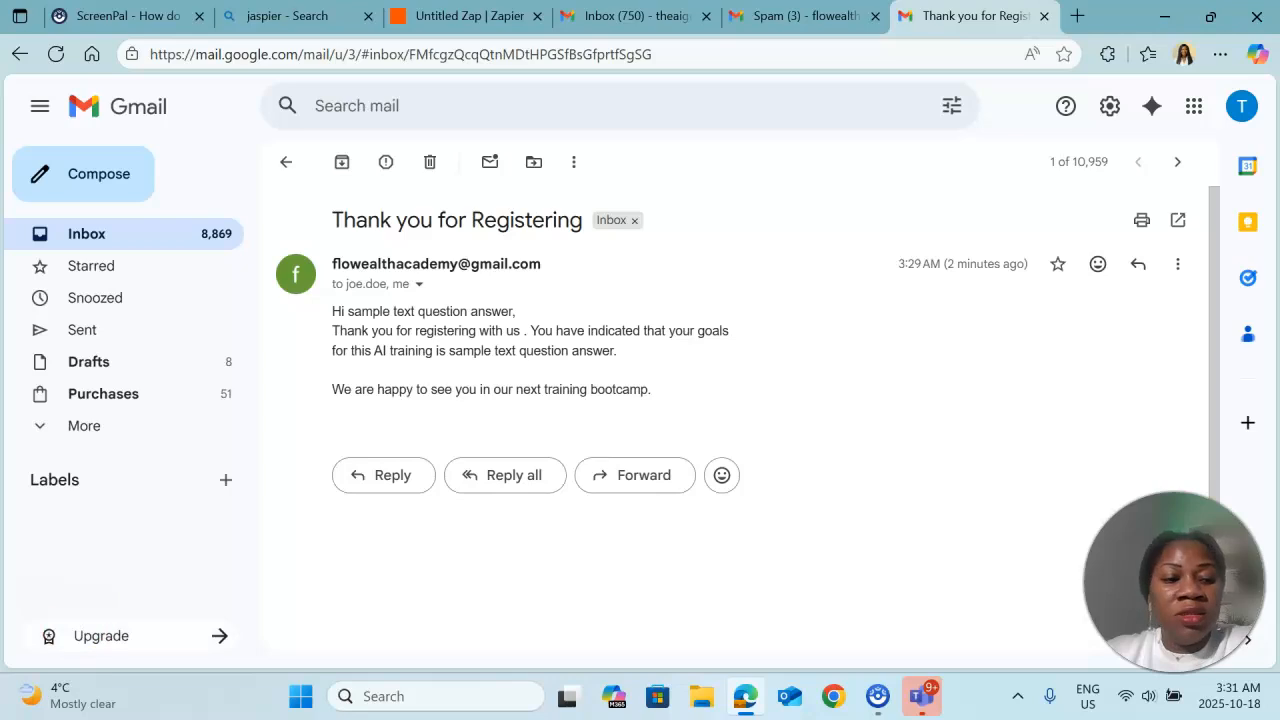
# - Switch back to Zapier and publish the Zap
pyautogui.click(443, 16)
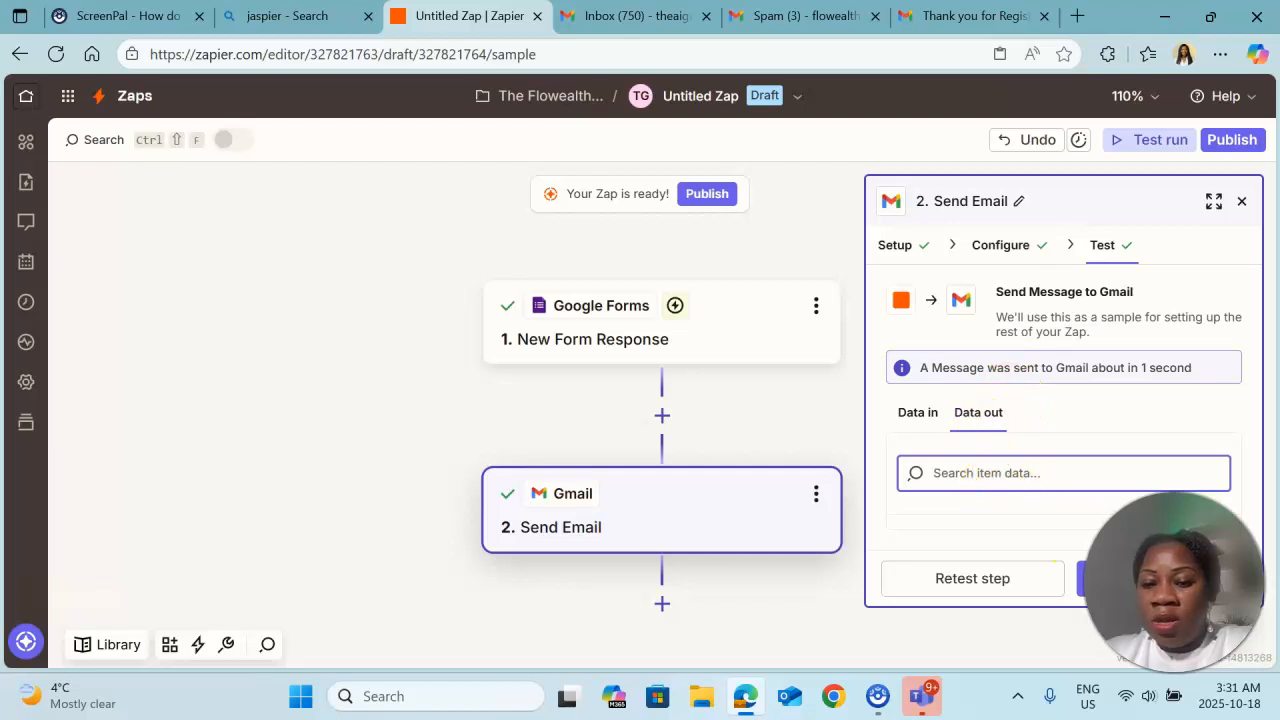
pyautogui.click(1079, 588)
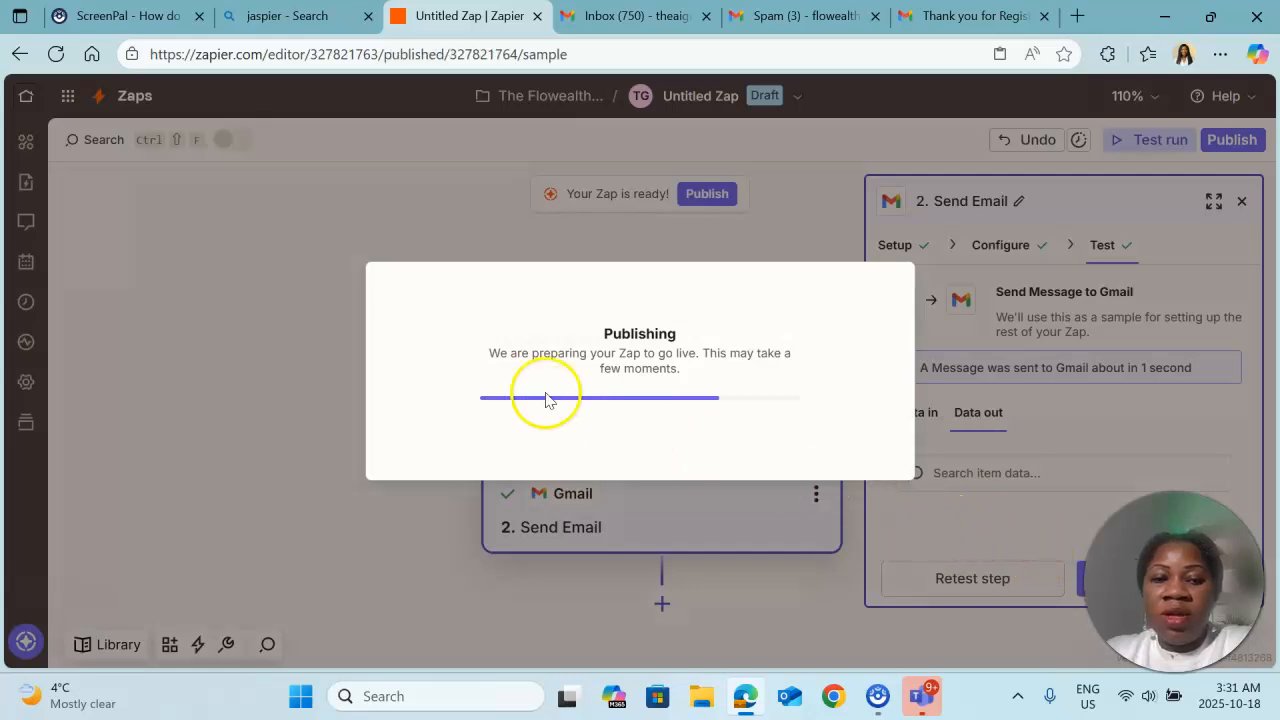
pyautogui.scroll(-1, 510, 369)
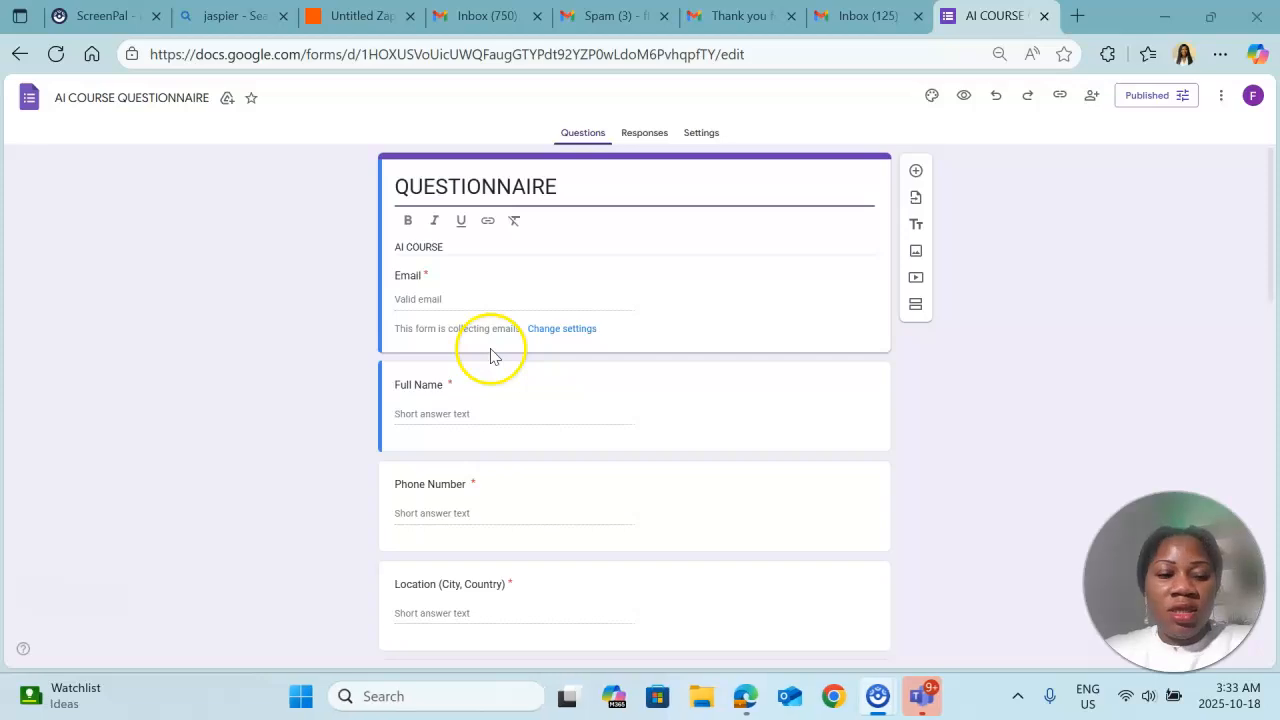
pyautogui.click(467, 303)
pyautogui.click(416, 299)
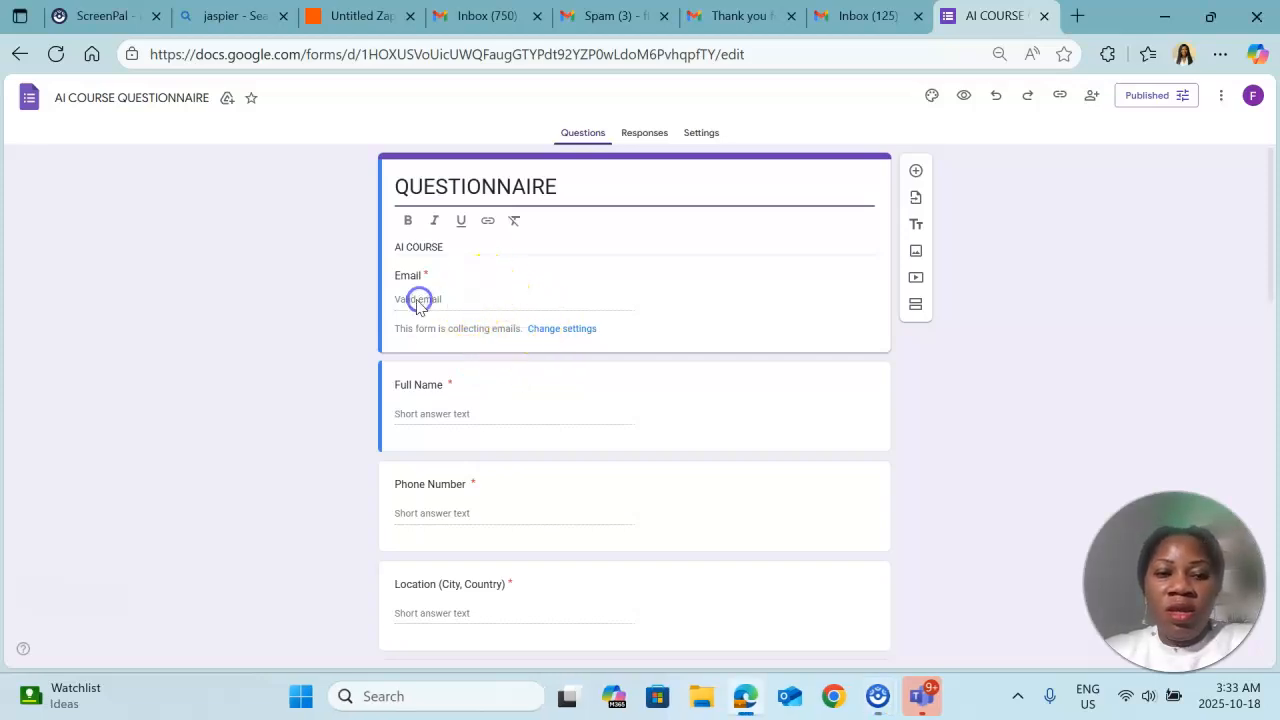
pyautogui.click(457, 303)
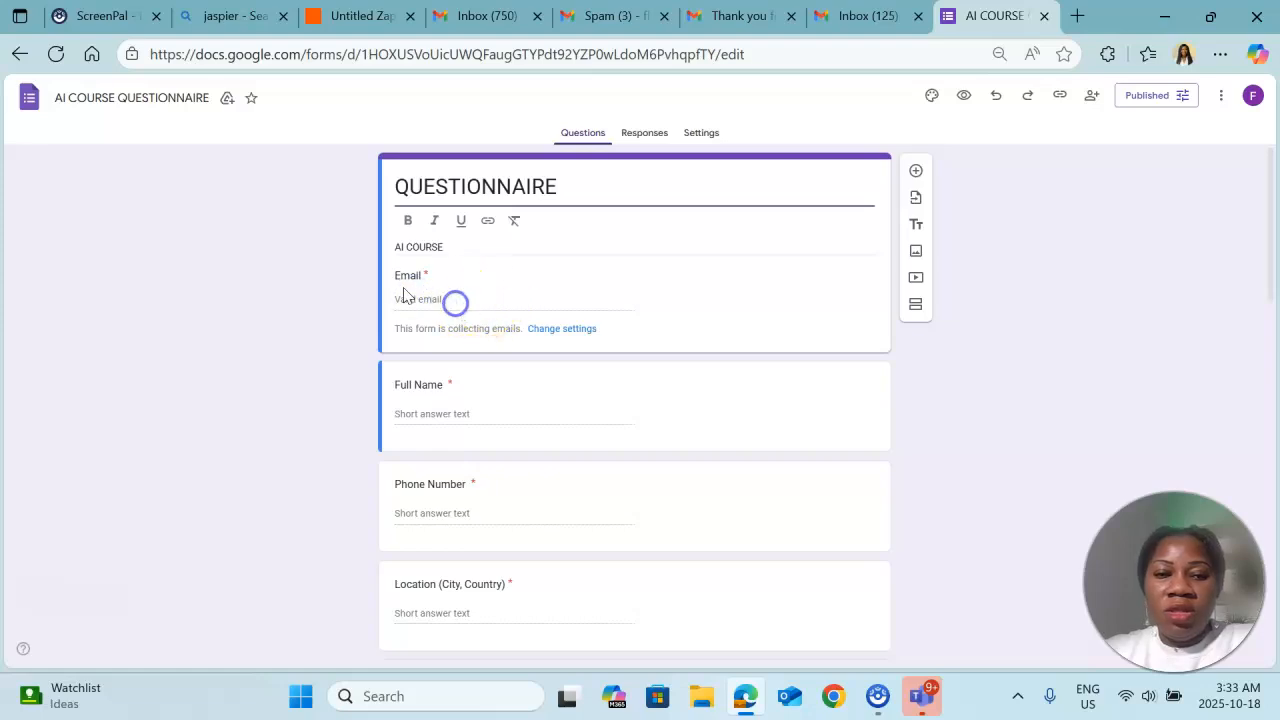
# - Review the filled-in answers of the AI course questionnaire and submit the response in Google Forms
pyautogui.scroll(-3, 457, 360)
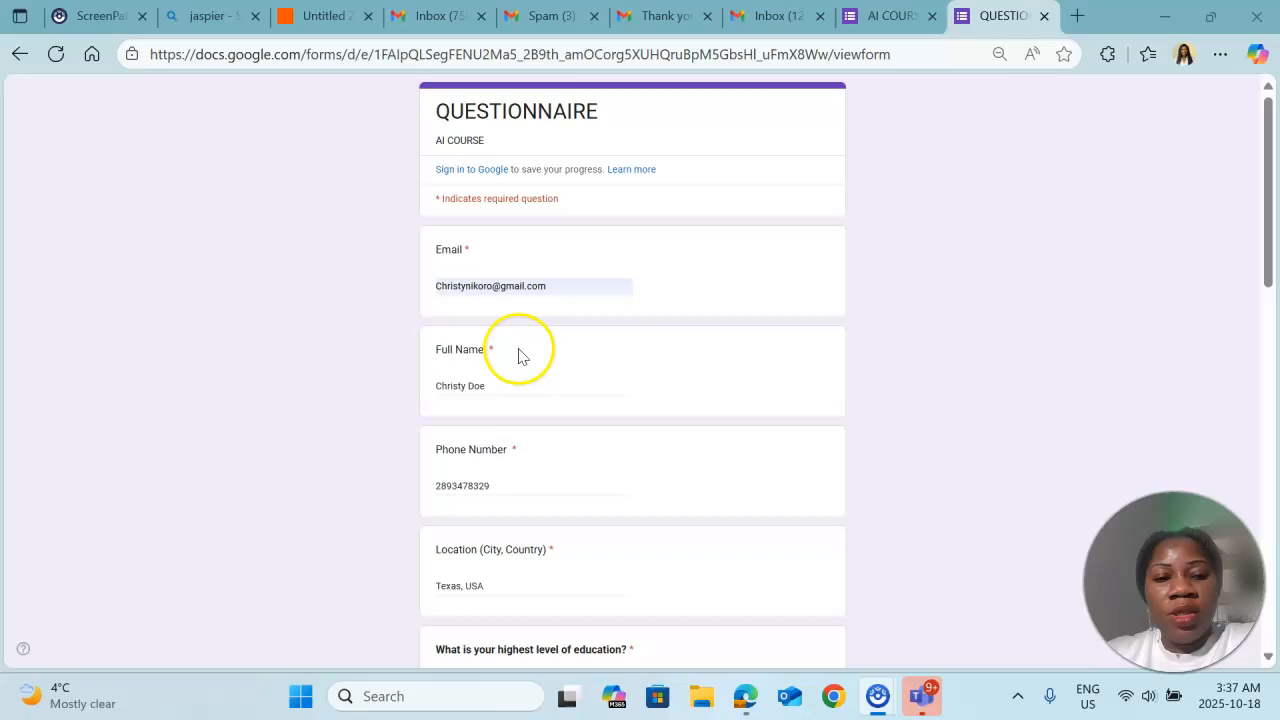
pyautogui.scroll(-3, 517, 351)
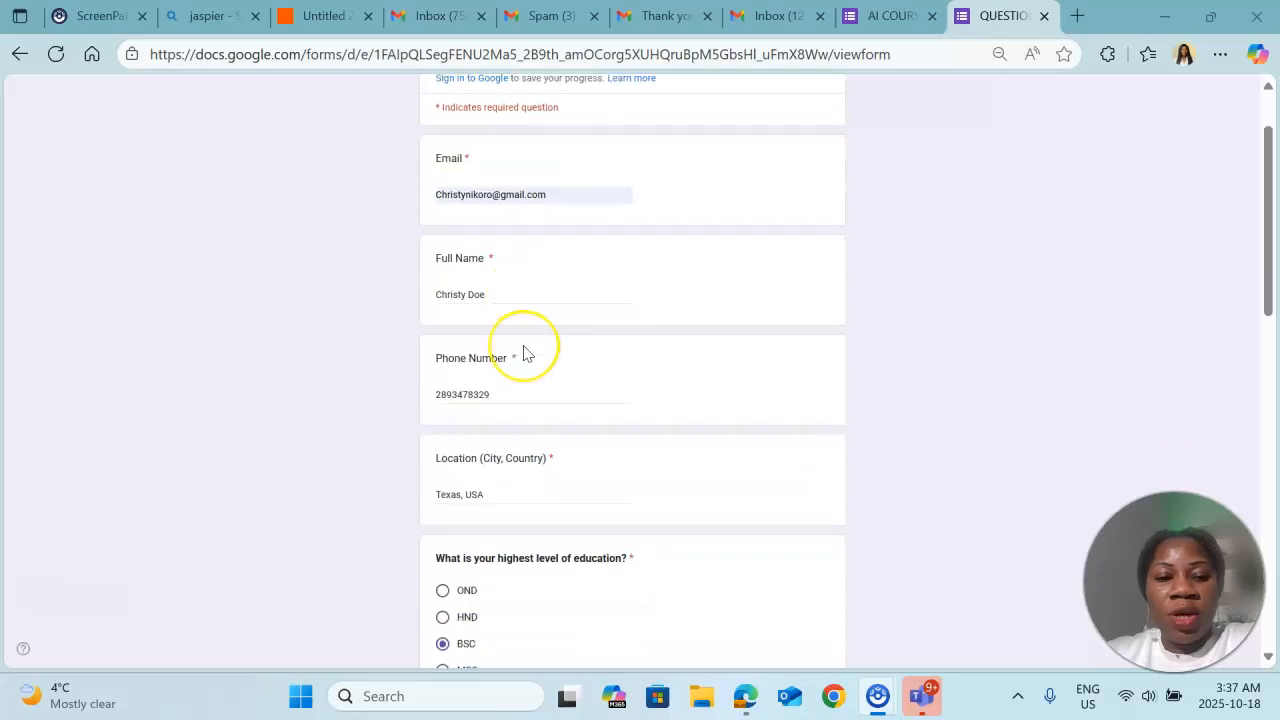
pyautogui.scroll(-2, 527, 351)
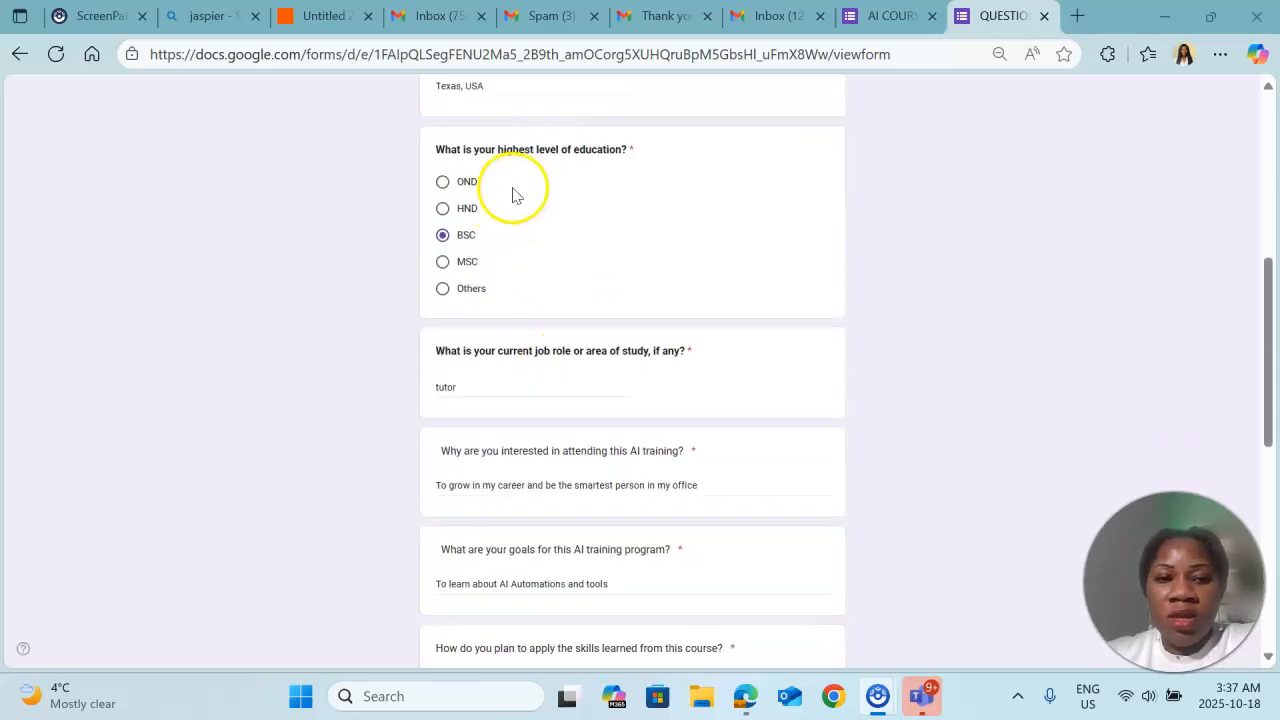
pyautogui.scroll(-2, 514, 194)
pyautogui.scroll(-2, 502, 213)
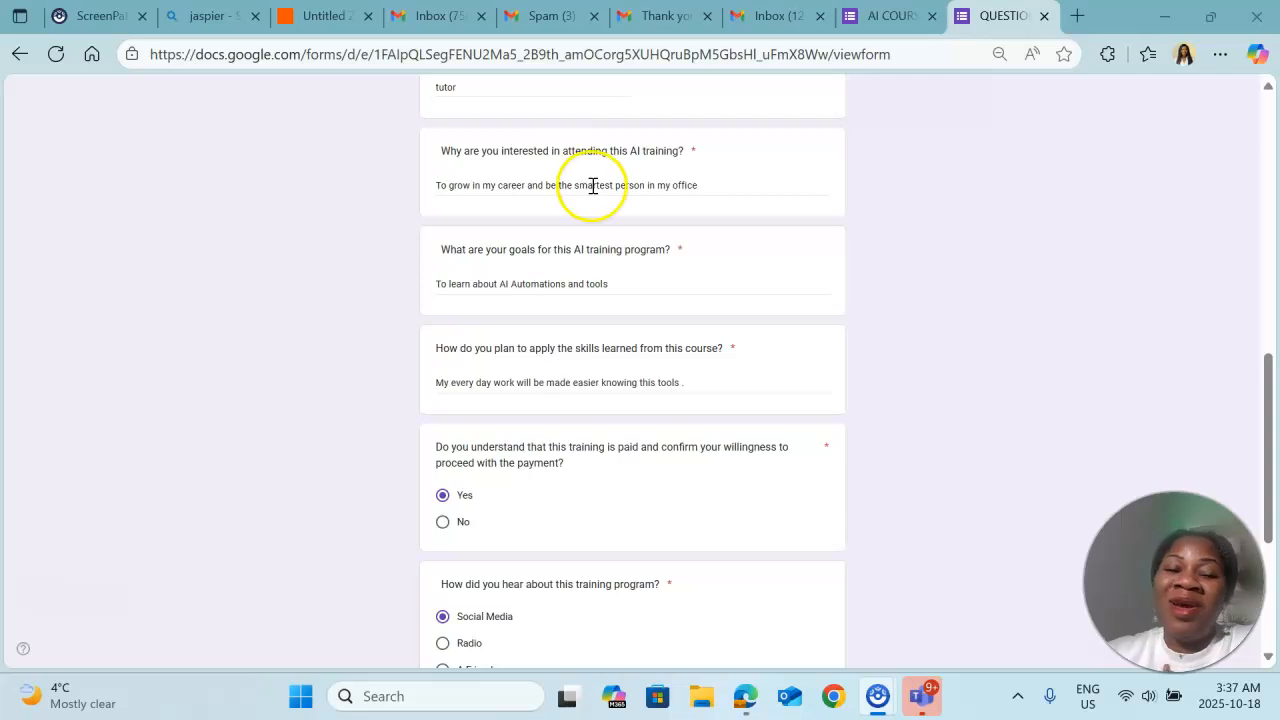
pyautogui.scroll(-3, 654, 357)
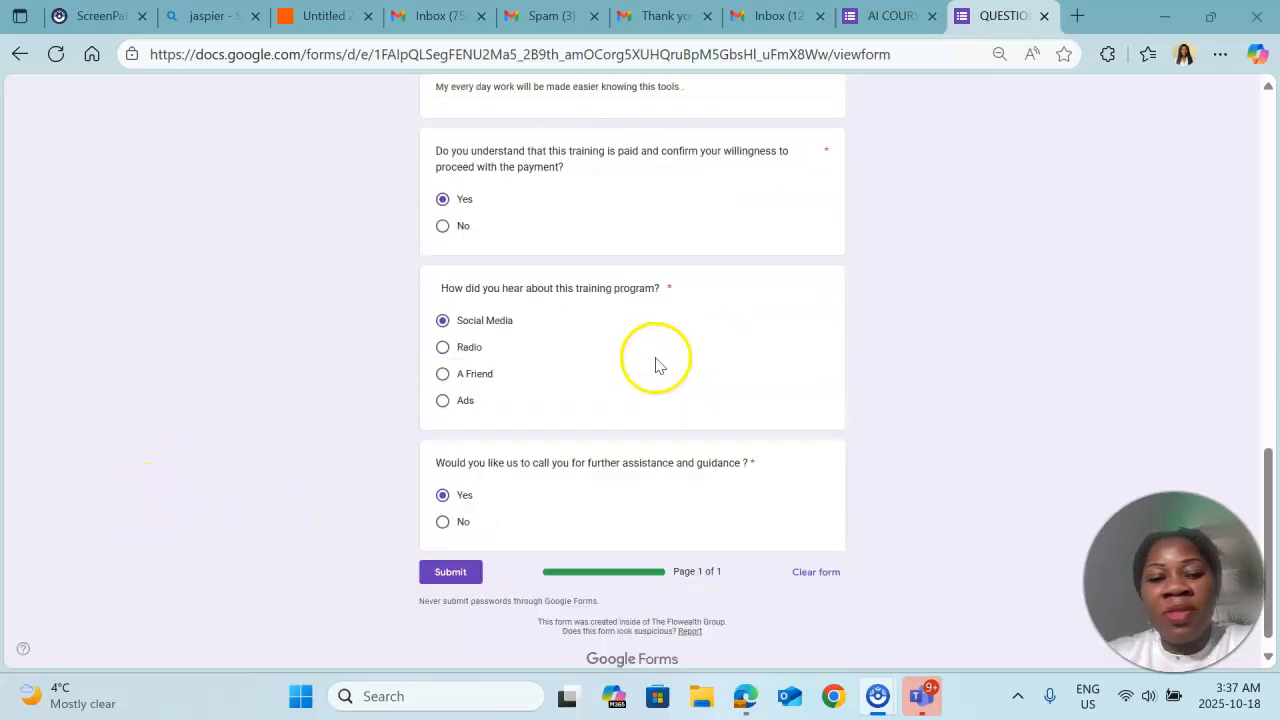
pyautogui.click(448, 555)
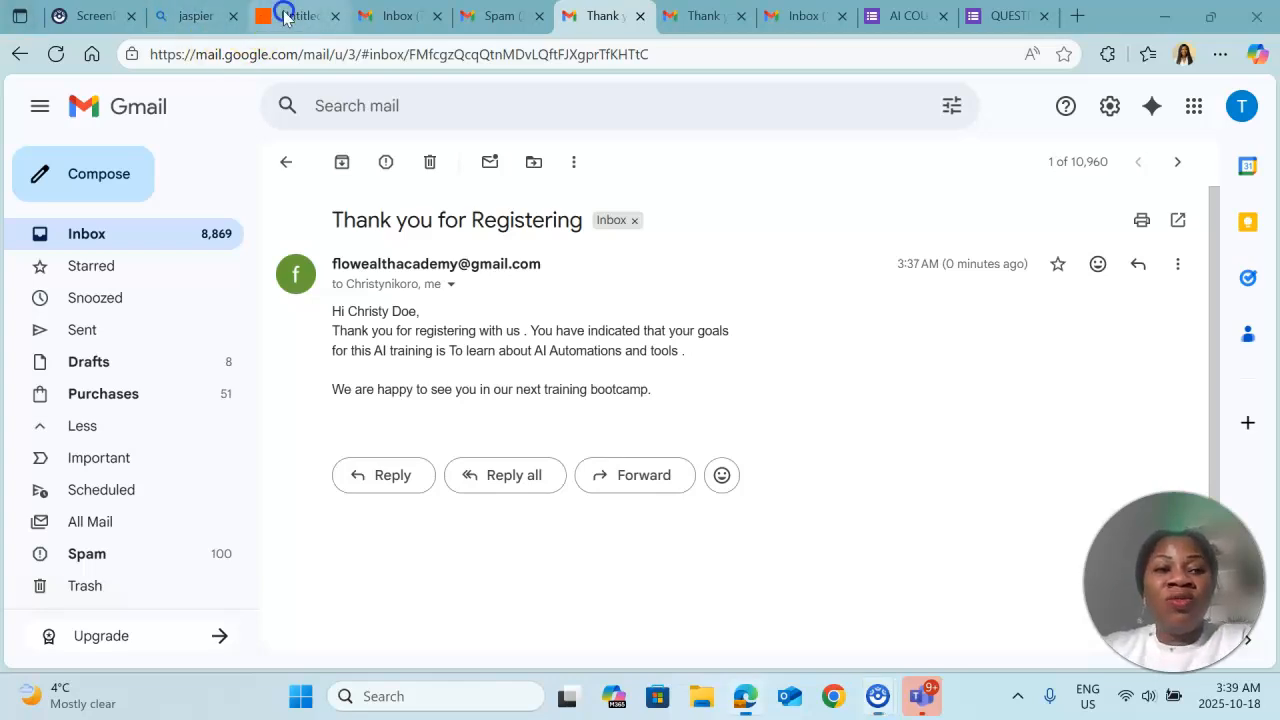
# - Switch back to Zapier and view the published Zap's Google Forms trigger and Gmail action
pyautogui.click(287, 15)
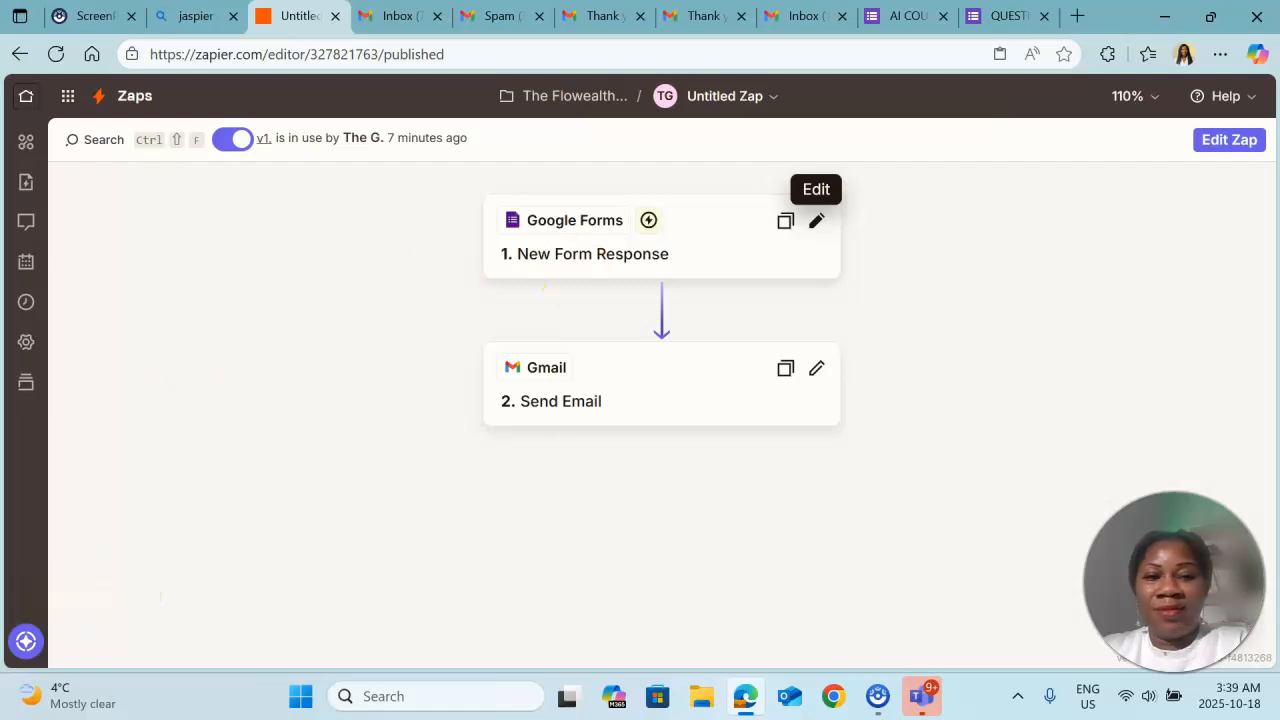
pyautogui.scroll(-1, 661, 300)
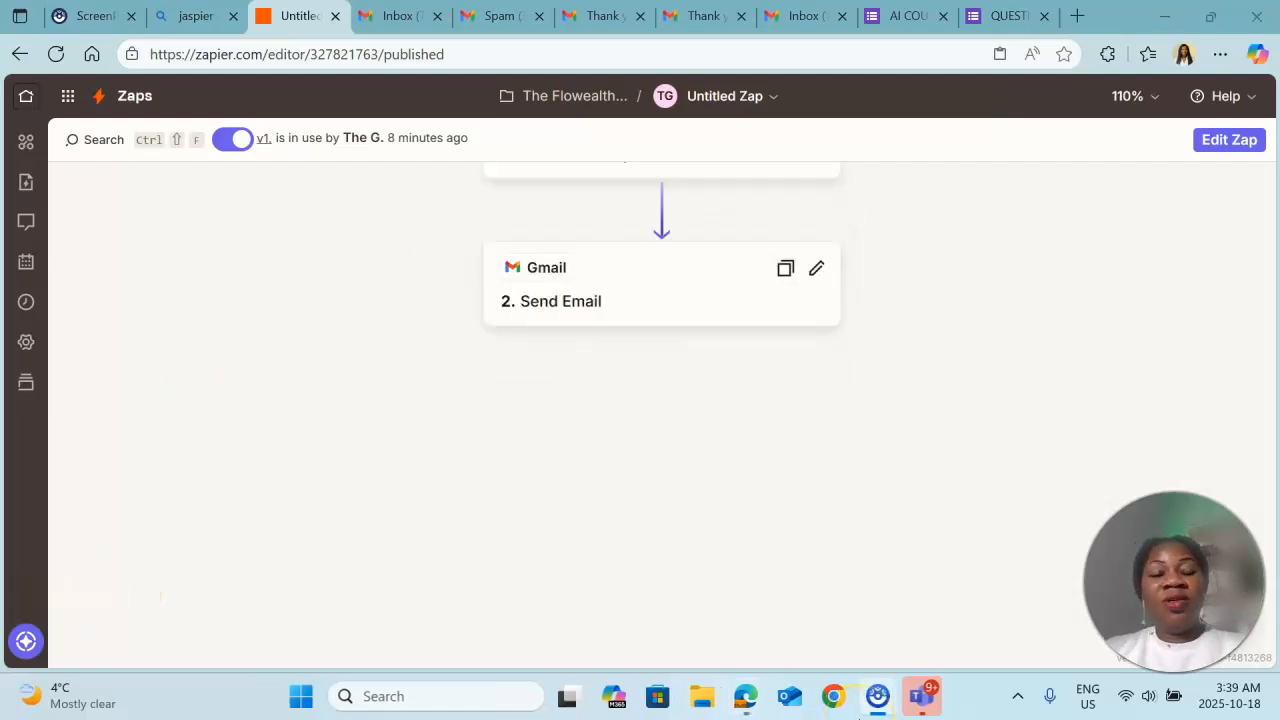
pyautogui.moveTo(862, 717)
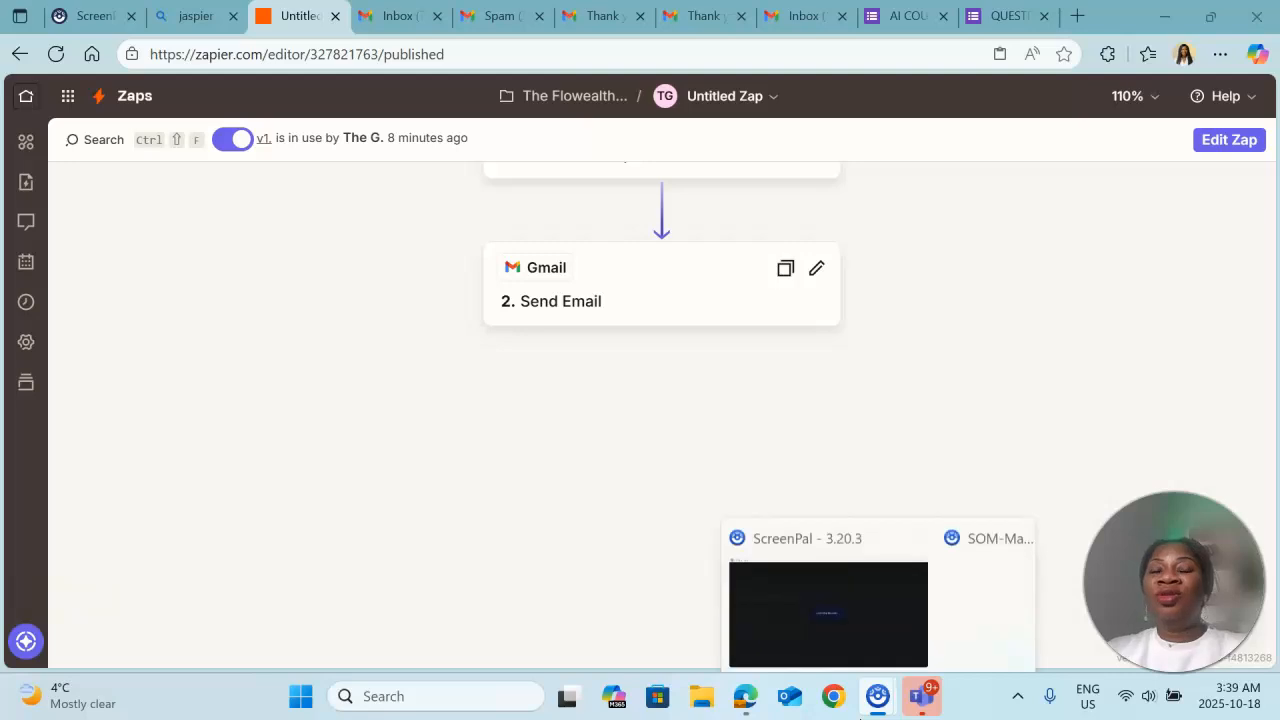